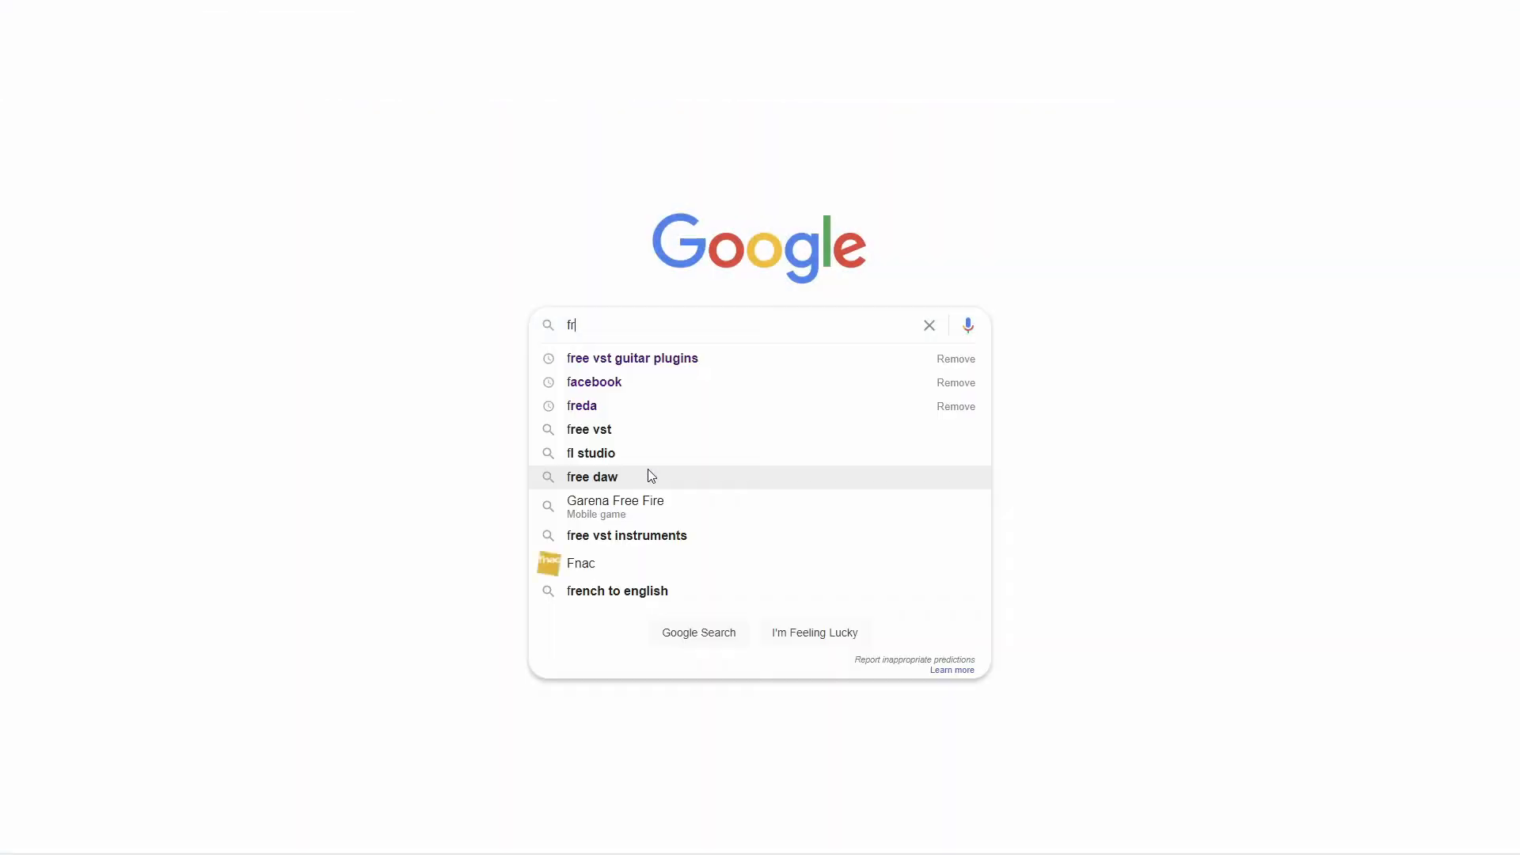
Search Google for "free guitar vst" and open the VST 4 FREE Guitar / Bass plugins result
{"action": "type", "text": "ree guitar vst"}
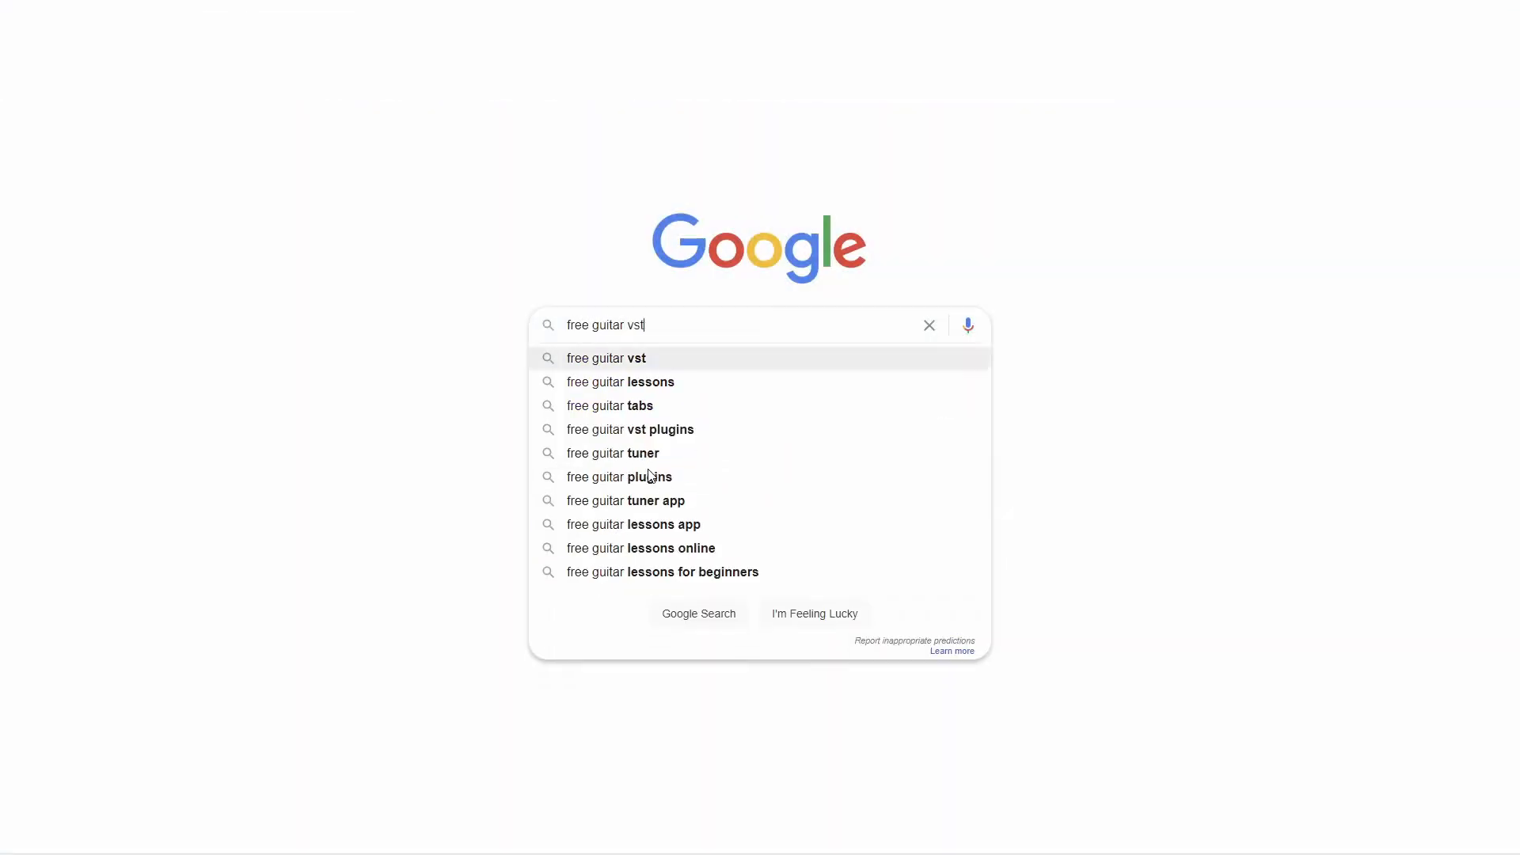
{"action": "key", "text": "Return"}
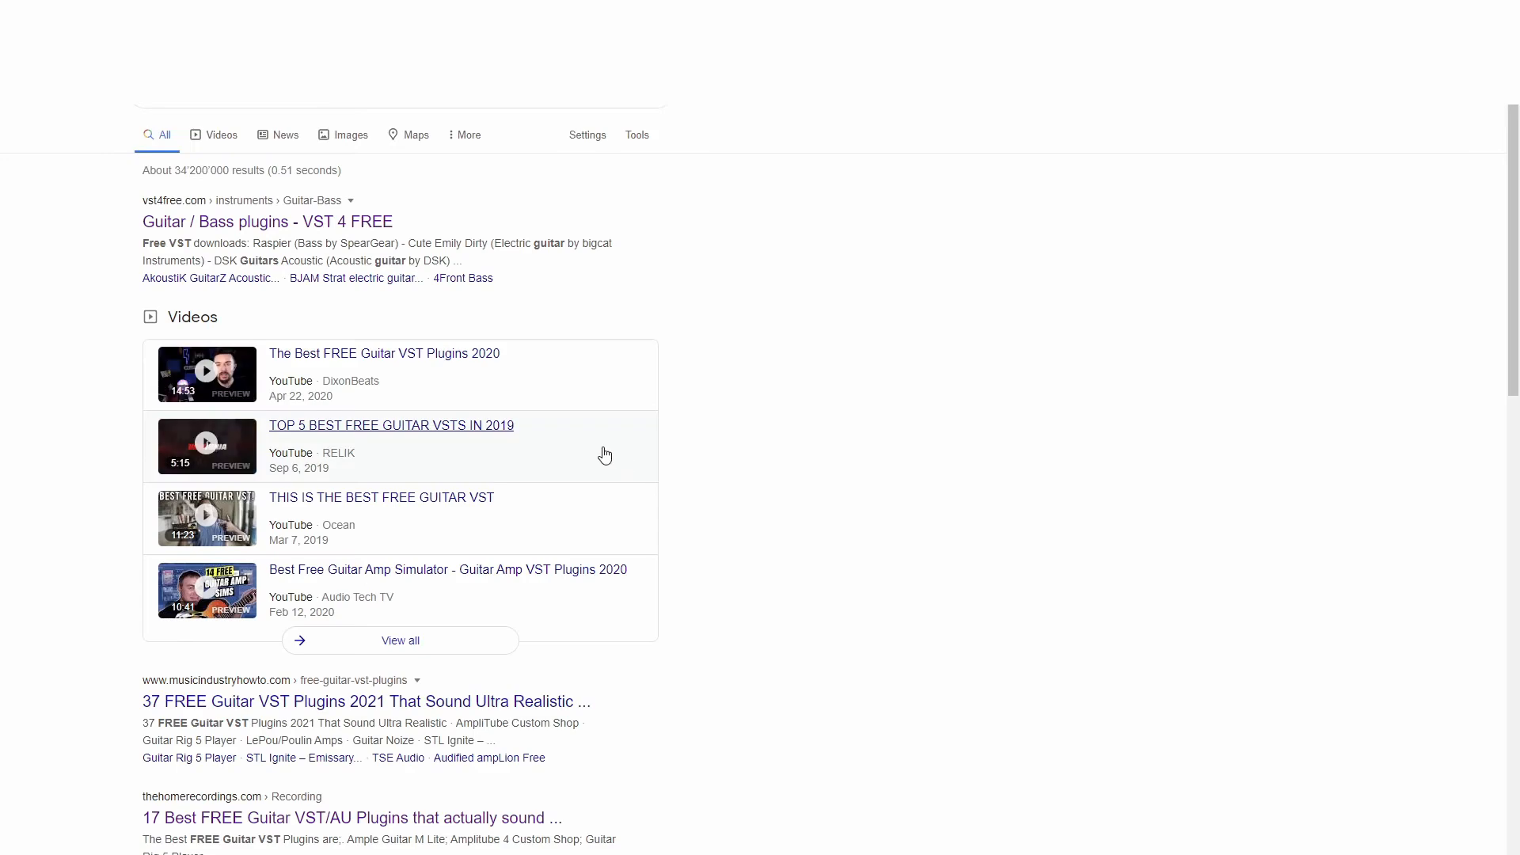
{"action": "left_click", "coordinate": [350, 224]}
Find Classic.Gtr by Quiet Music in the plugin list, open its page and download the 64-bit Windows version
{"action": "scroll", "coordinate": [861, 617], "scroll_direction": "down", "scroll_amount": 15}
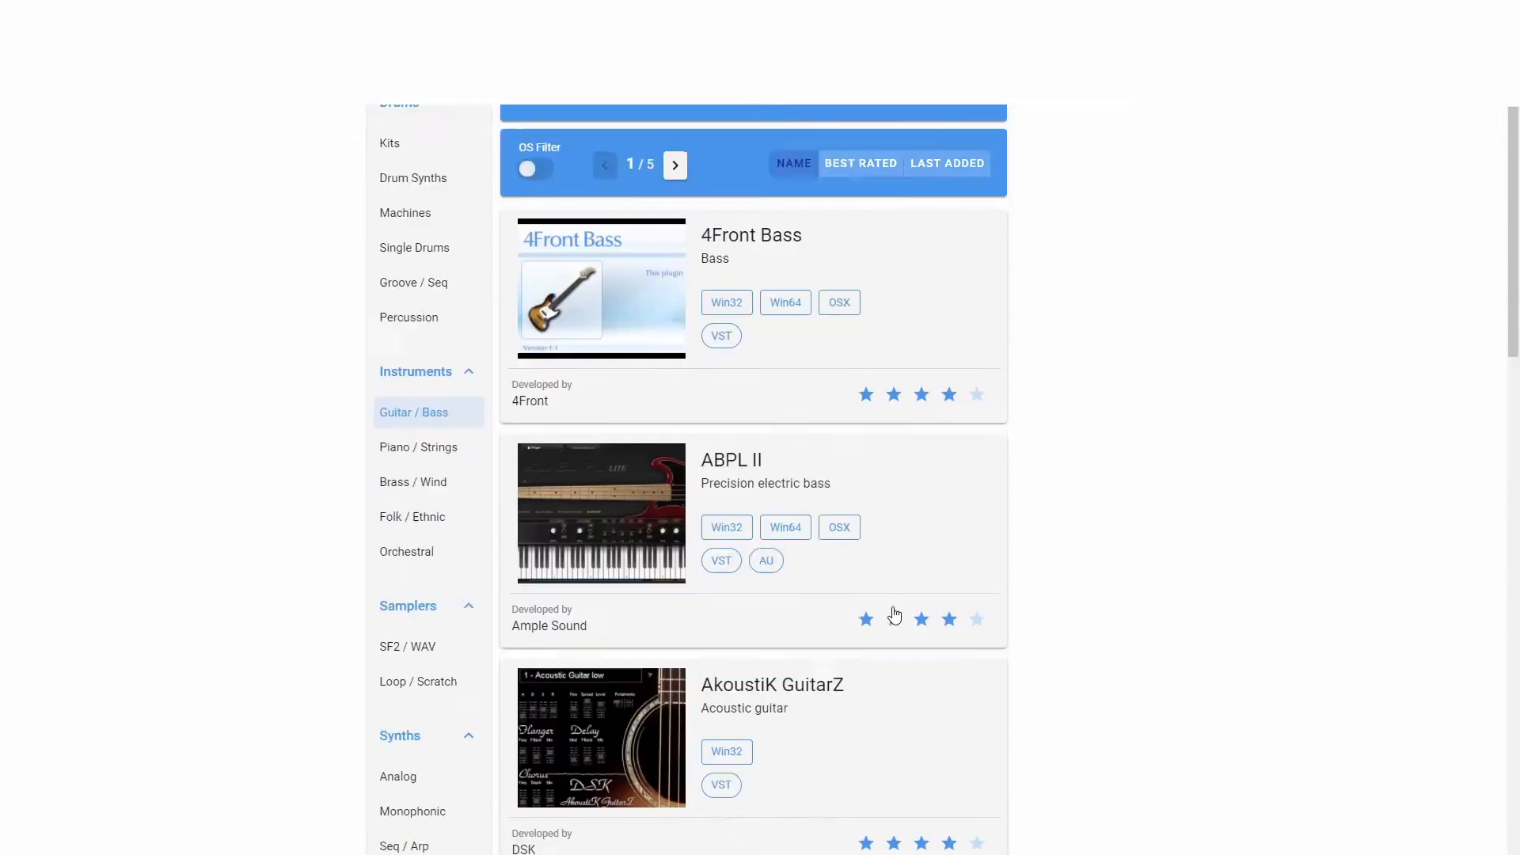
{"action": "scroll", "coordinate": [861, 617], "scroll_direction": "down", "scroll_amount": 8}
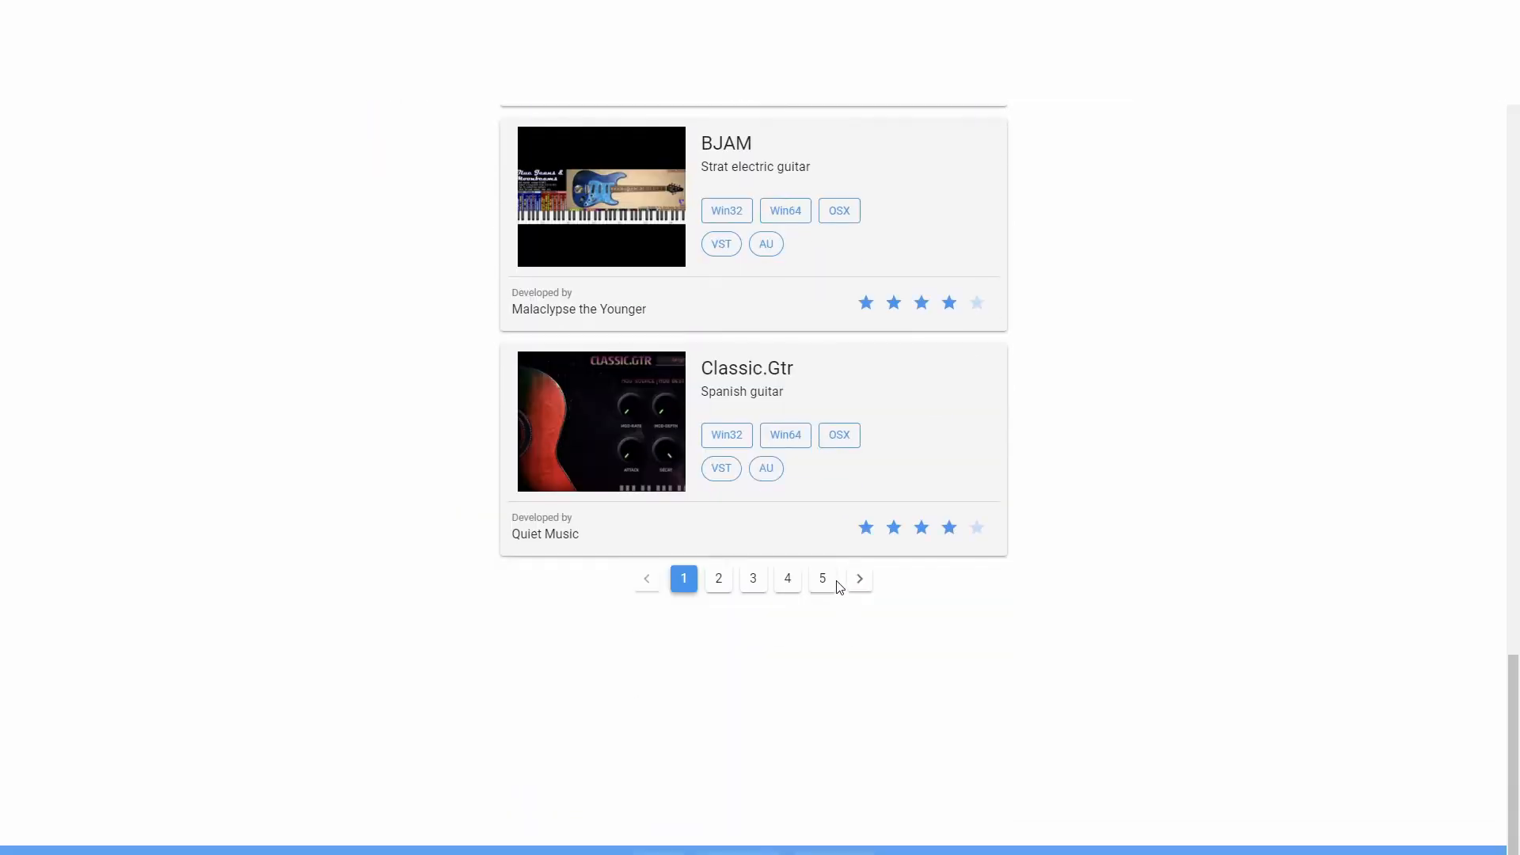
{"action": "left_click", "coordinate": [784, 443]}
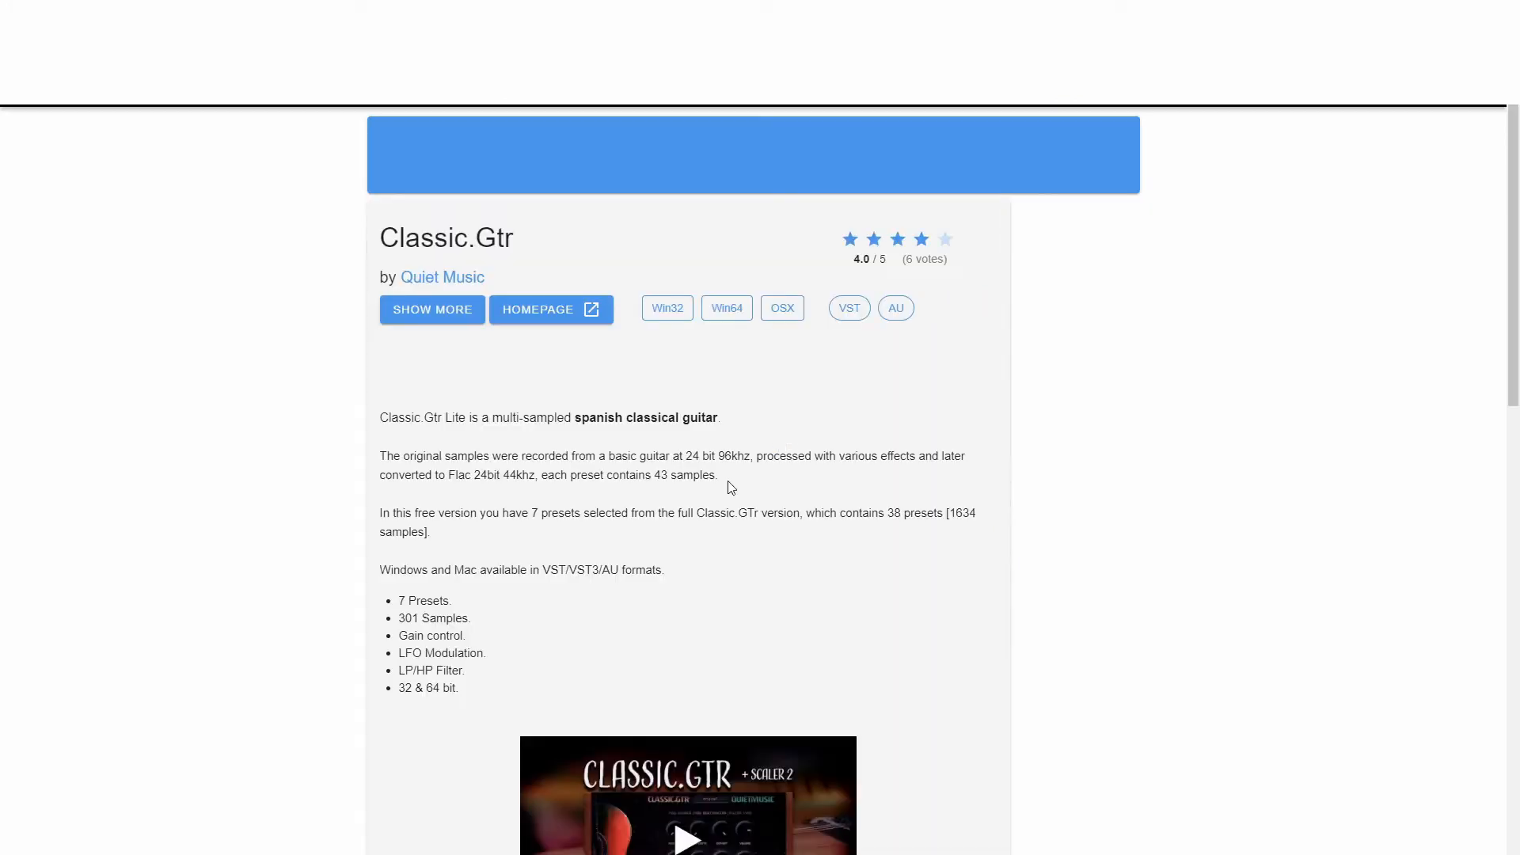
{"action": "scroll", "coordinate": [729, 496], "scroll_direction": "down", "scroll_amount": 9}
{"action": "left_click", "coordinate": [631, 375]}
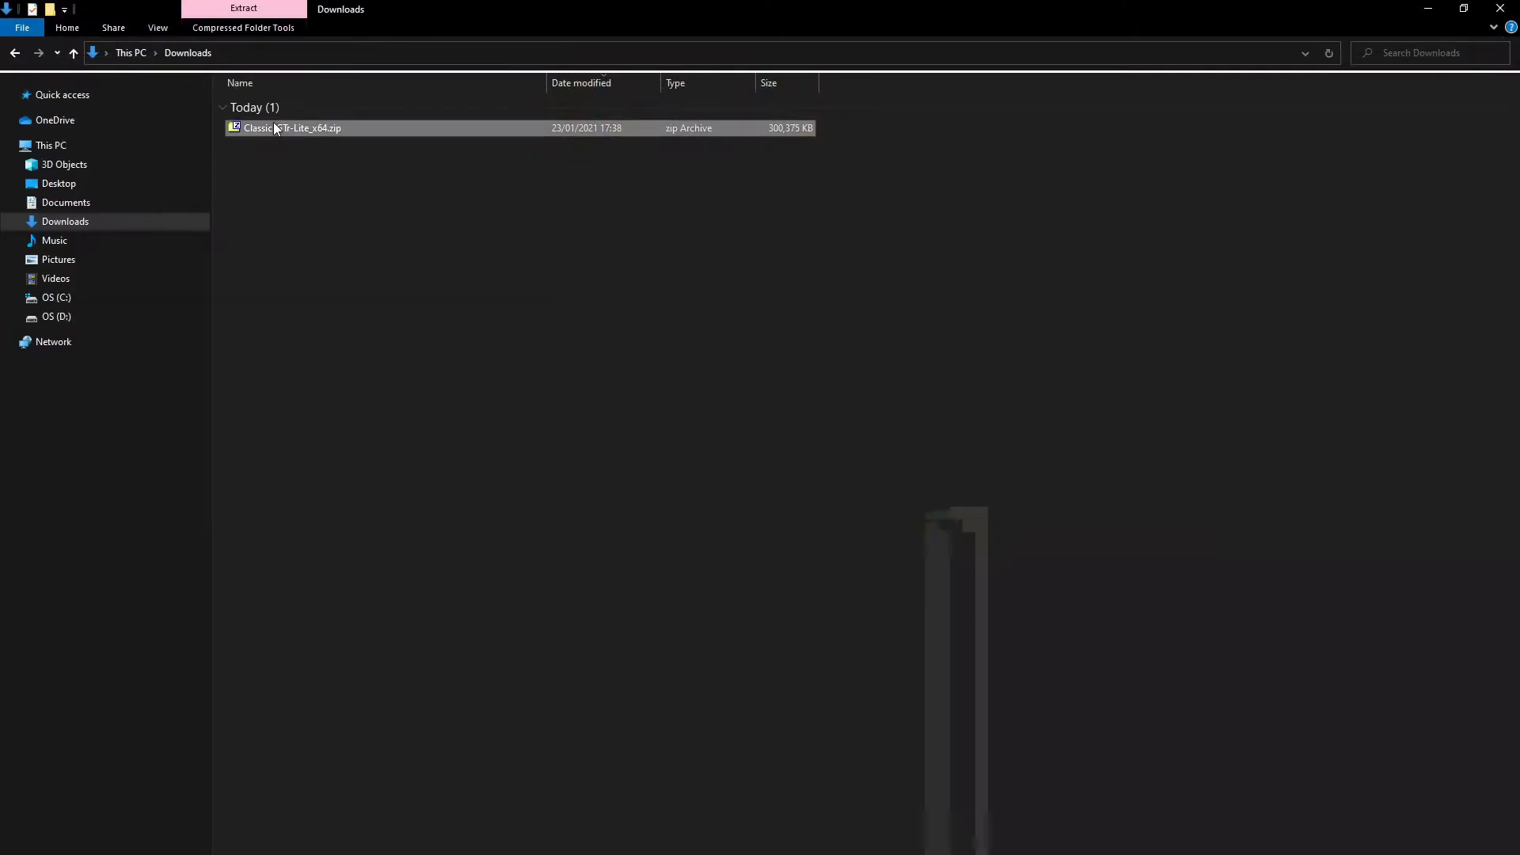
Extract Classic-GTr-Lite_x64.zip in the Downloads folder and open the extracted CLASSIC.GTr LITE VST WIN 64 BIT folder
{"action": "right_click", "coordinate": [273, 127]}
{"action": "left_click", "coordinate": [159, 401]}
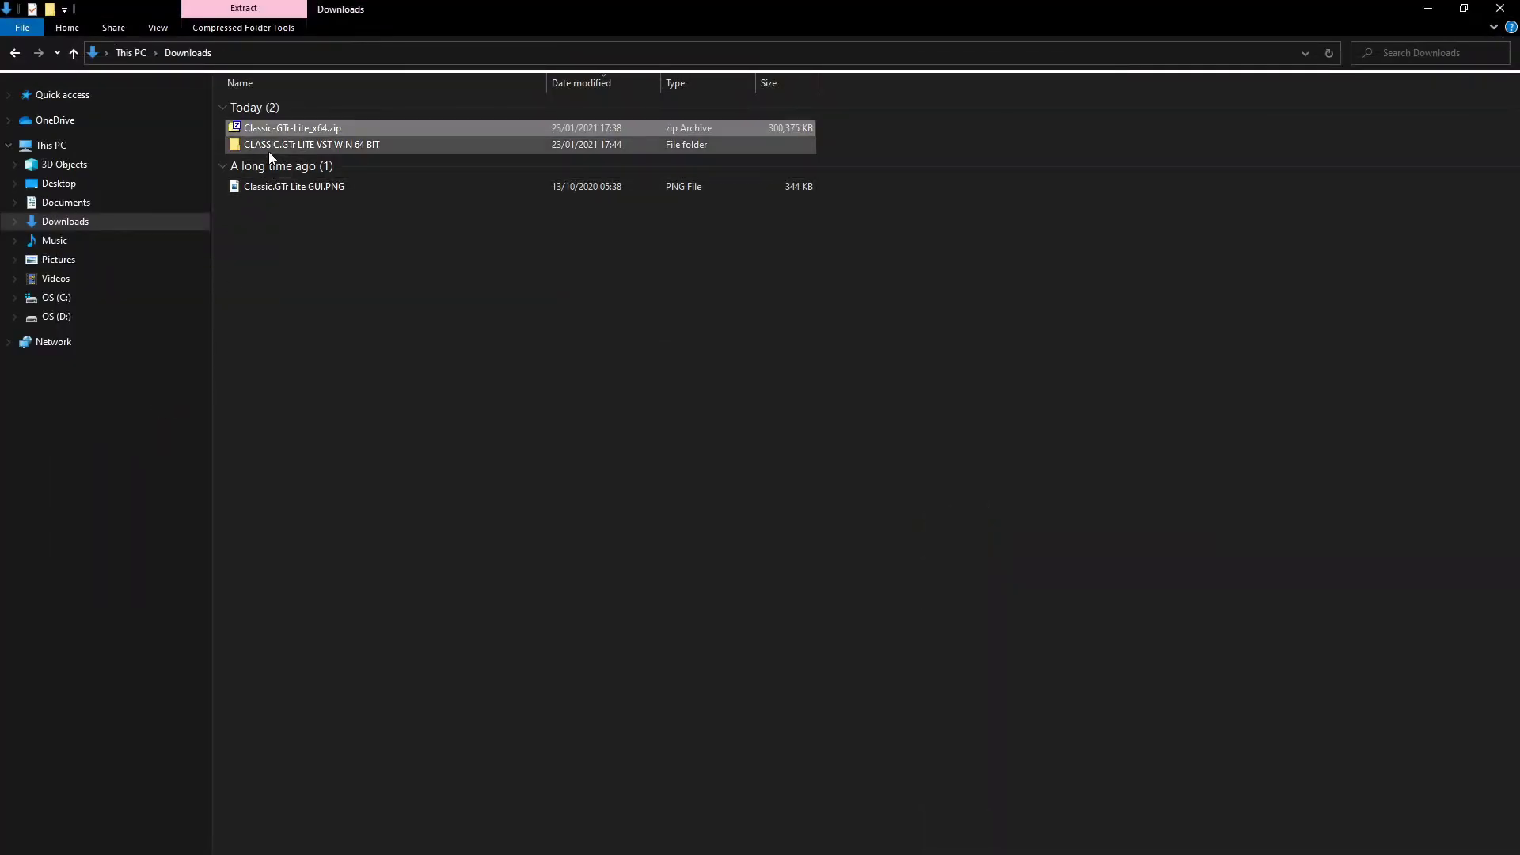
{"action": "double_click", "coordinate": [268, 148]}
Copy Classic.GTr Lite.dll together with the Classic.GTr Lite.instruments folder
{"action": "left_click", "coordinate": [283, 127]}
{"action": "left_click", "coordinate": [294, 104], "text": "ctrl"}
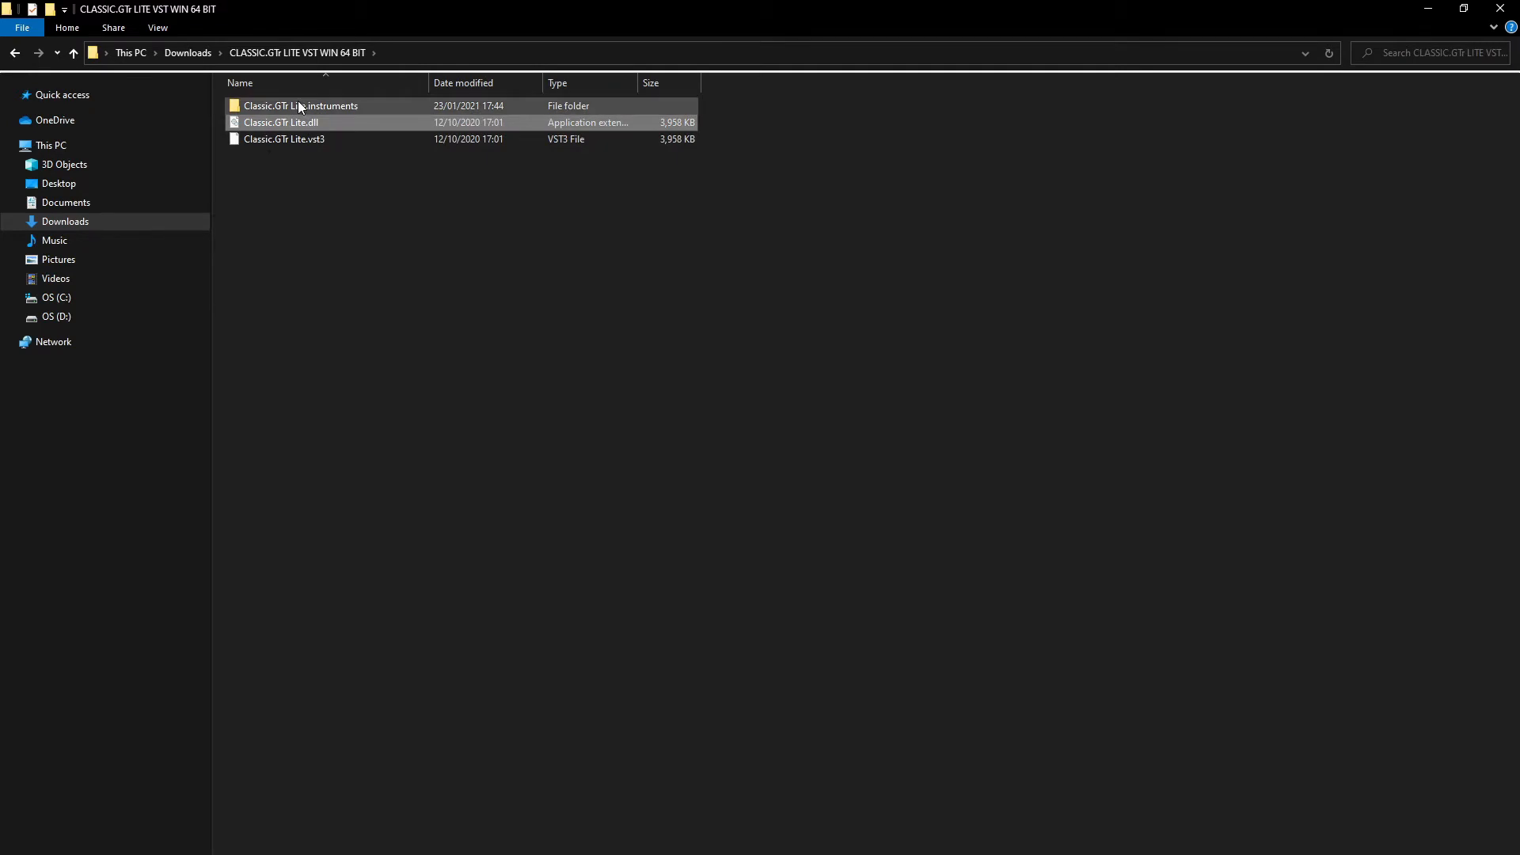
{"action": "right_click", "coordinate": [298, 102]}
{"action": "left_click", "coordinate": [115, 441]}
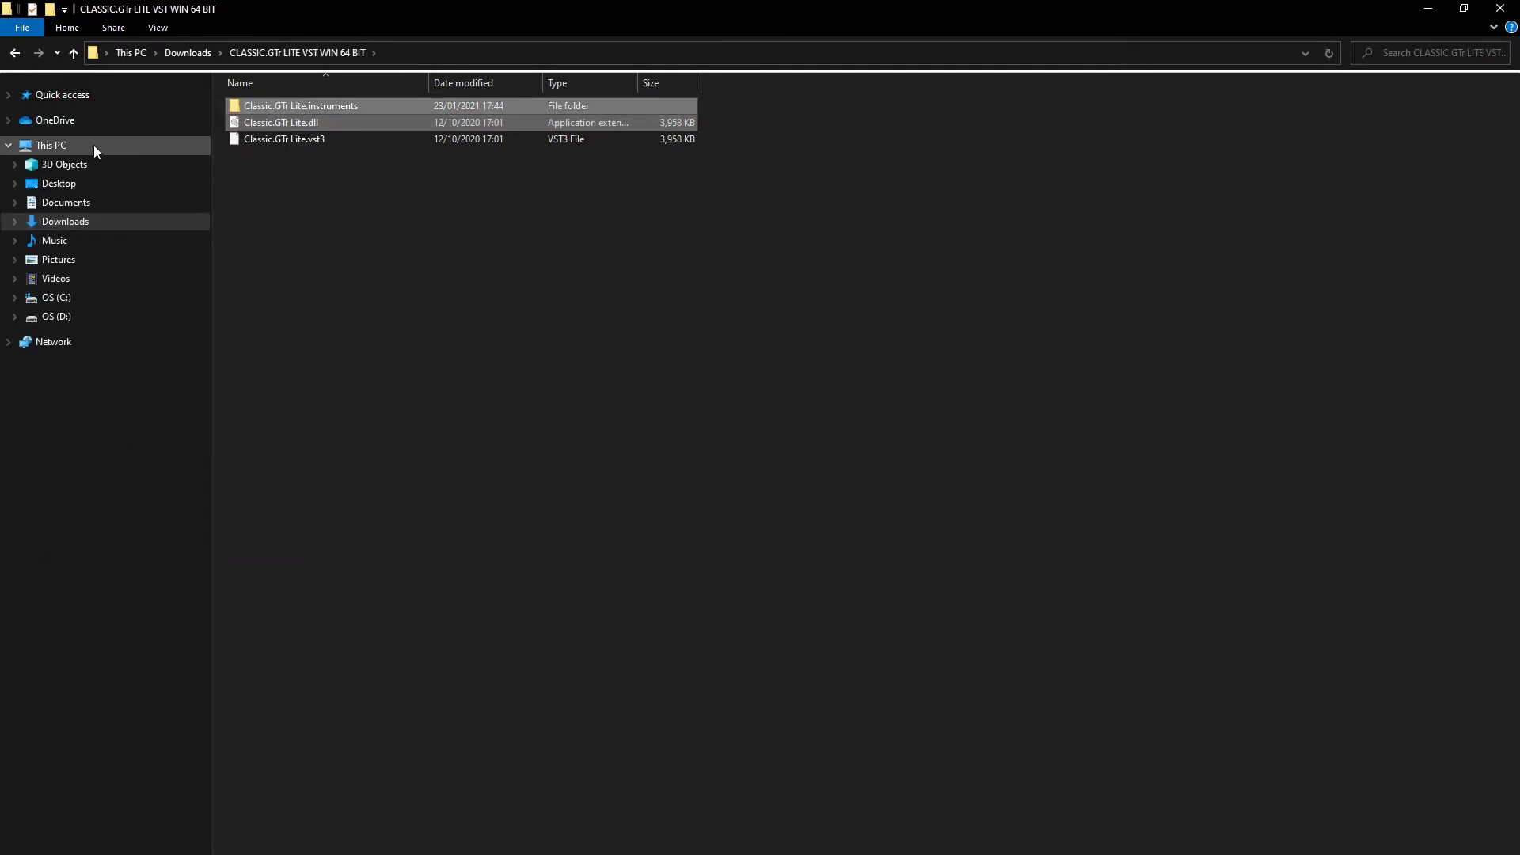
Create a folder named VST on drive D: and open it
{"action": "left_click", "coordinate": [103, 316]}
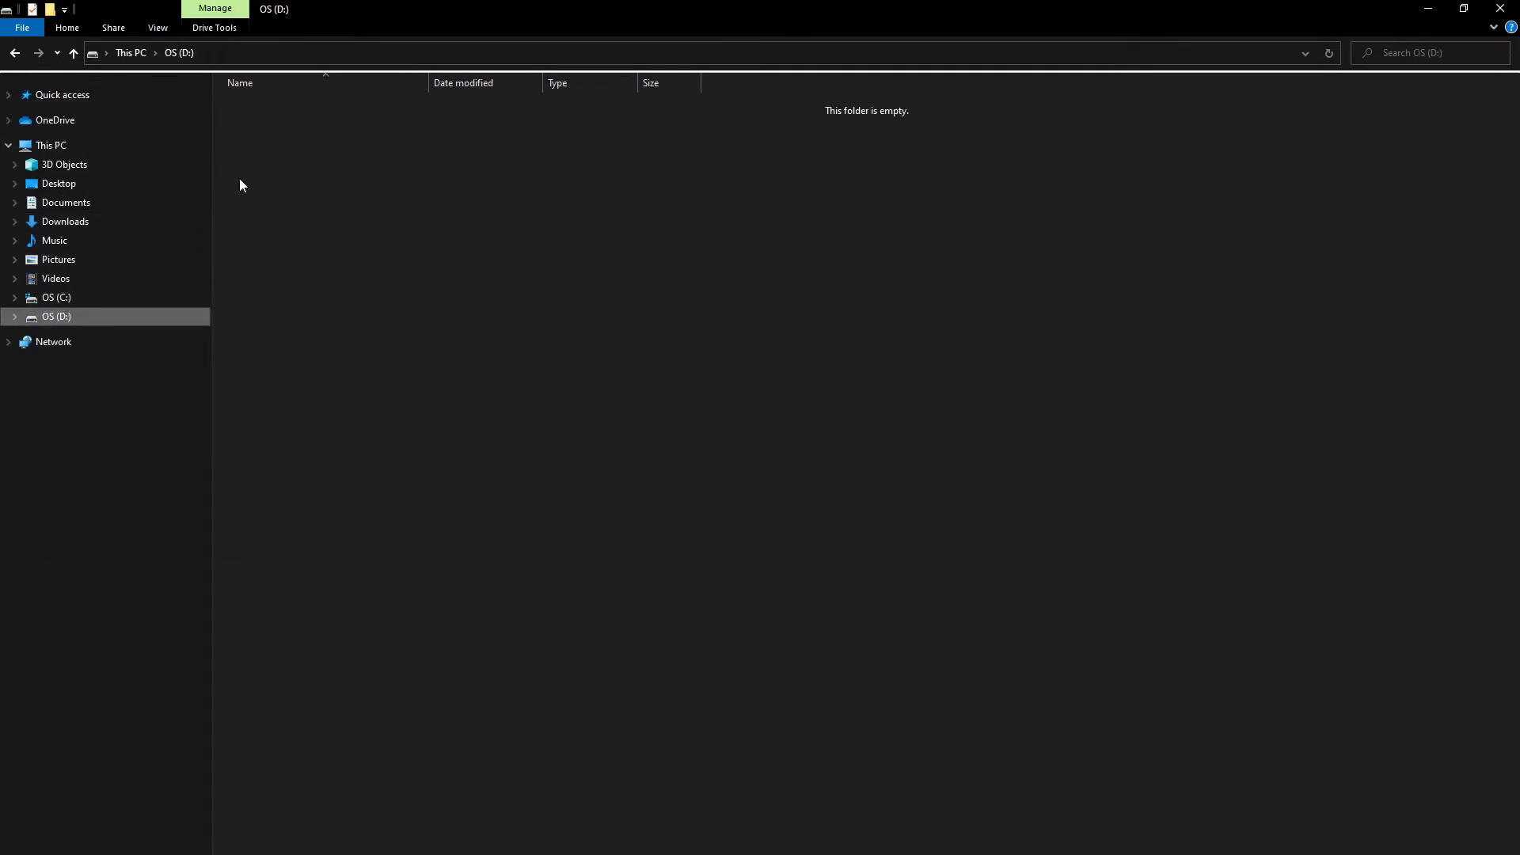
{"action": "left_click", "coordinate": [50, 10]}
{"action": "type", "text": "VS"}
{"action": "key", "text": "Return"}
{"action": "key", "text": "Return"}
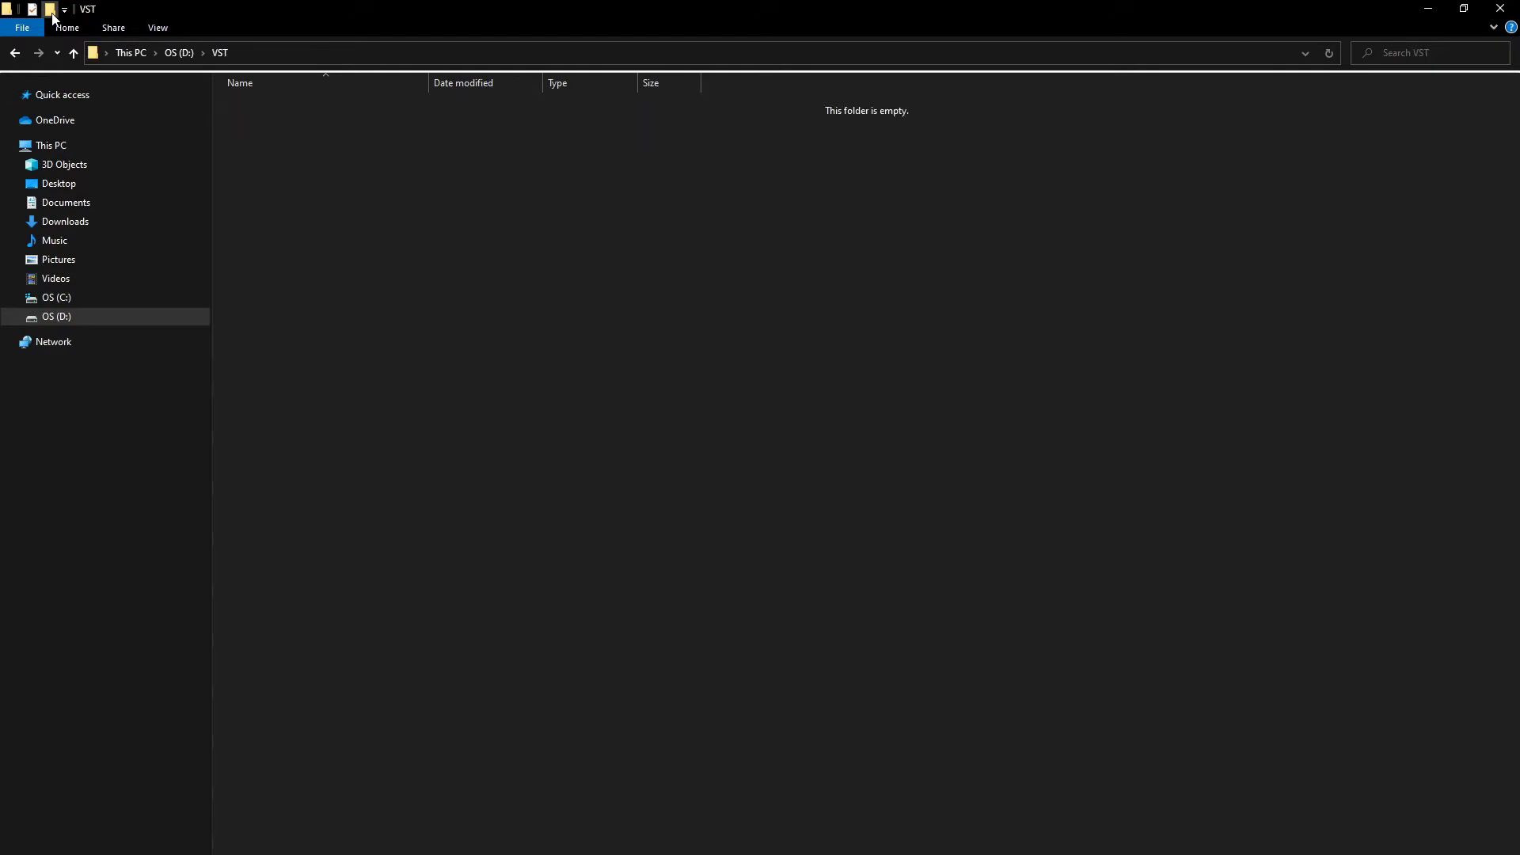
Create an x64 folder inside VST and paste the copied plugin files into it
{"action": "left_click", "coordinate": [52, 13]}
{"action": "type", "text": "x64"}
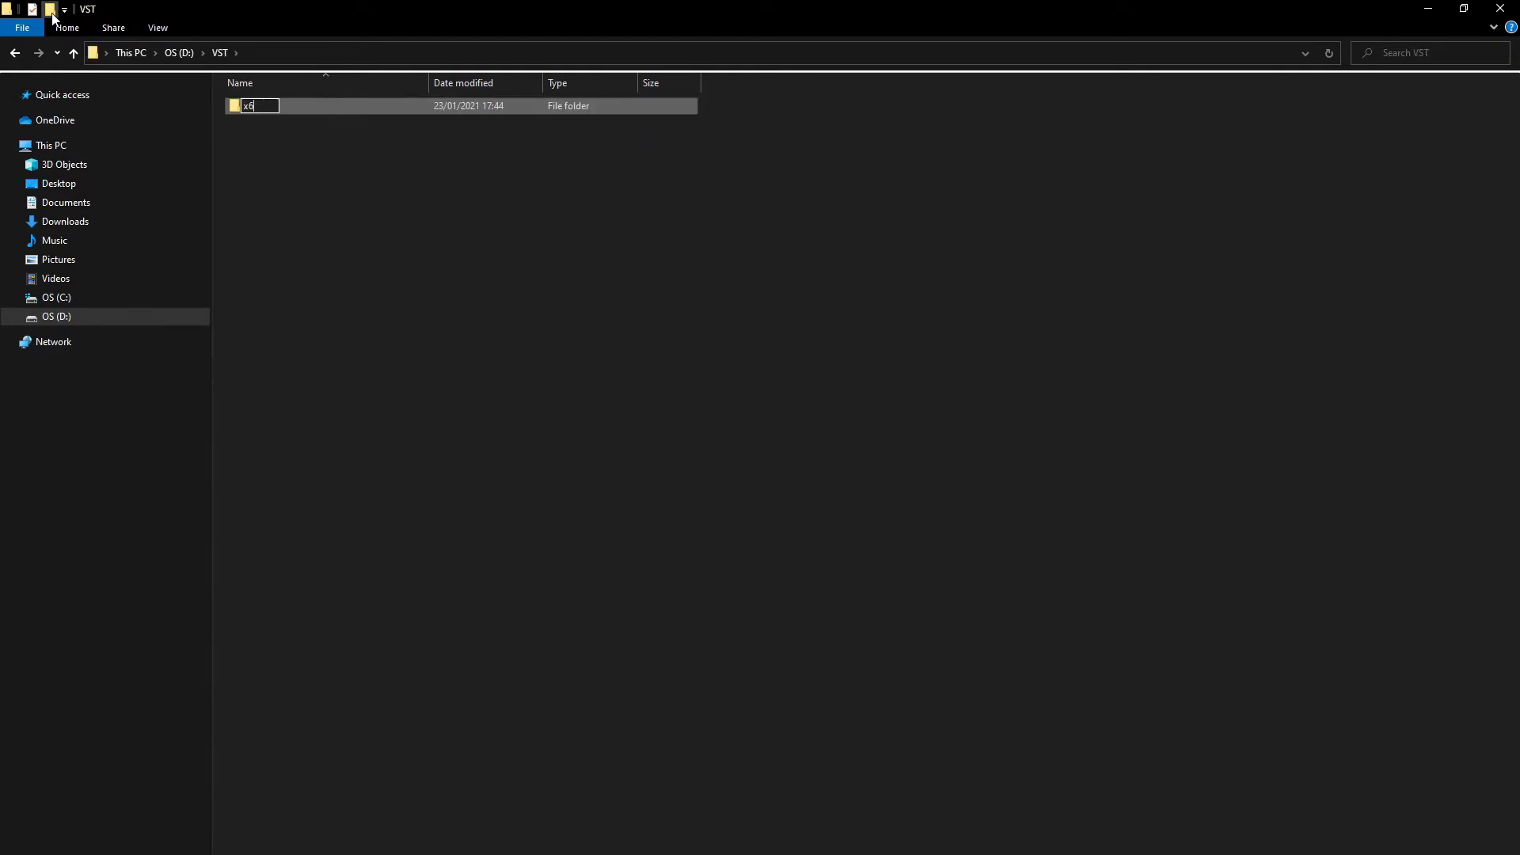
{"action": "key", "text": "Return"}
{"action": "key", "text": "Return"}
{"action": "right_click", "coordinate": [335, 198]}
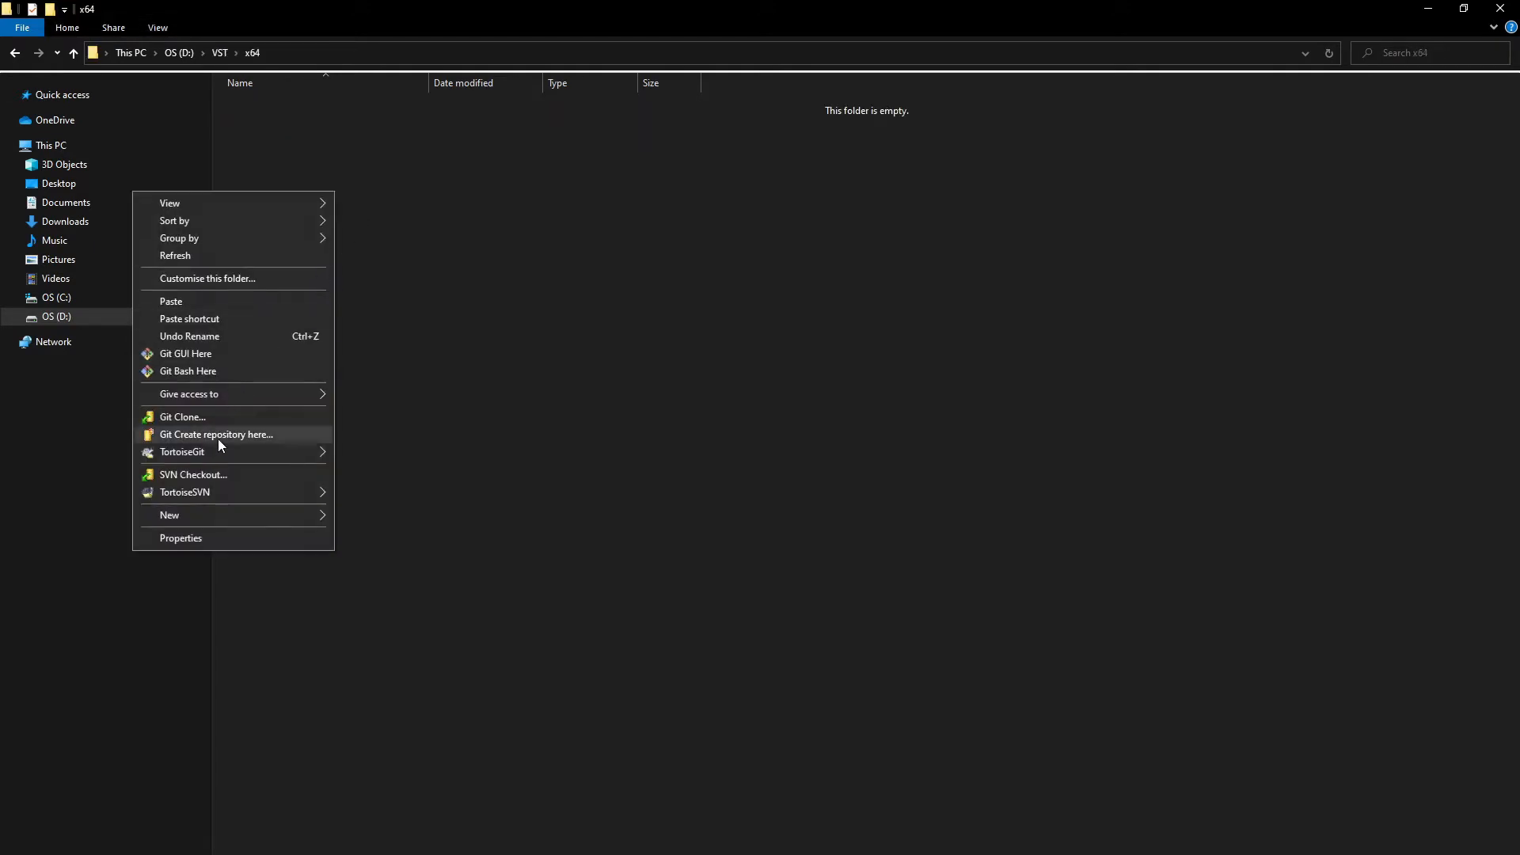
{"action": "left_click", "coordinate": [215, 301]}
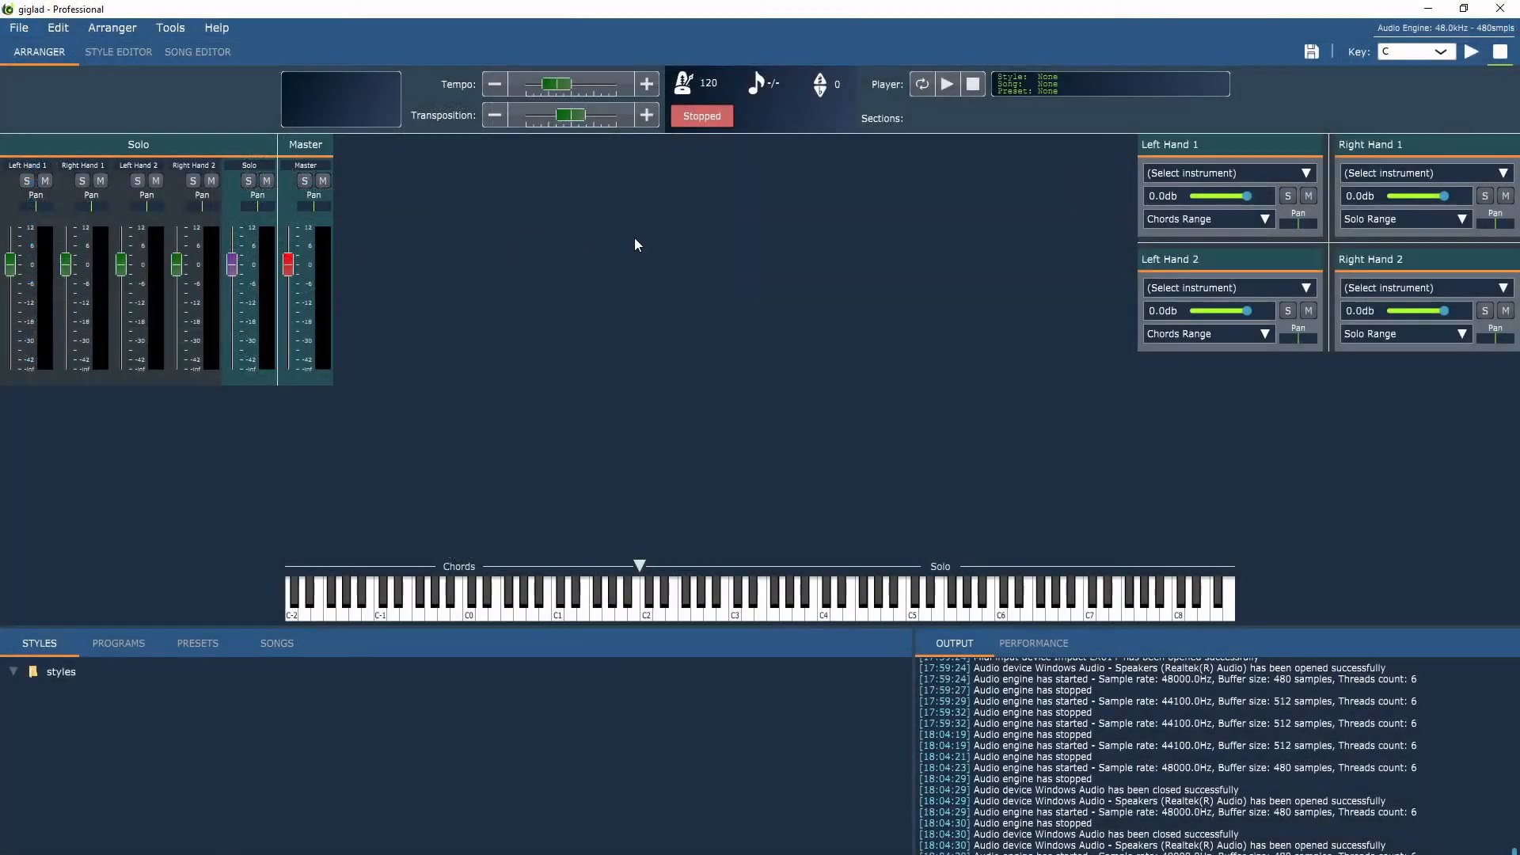
In giglad's audio settings, set the device type to ASIO, the device to Studio USB ASIO Driver and the buffer size to 128 samples
{"action": "left_click", "coordinate": [177, 30]}
{"action": "left_click", "coordinate": [192, 88]}
{"action": "left_click", "coordinate": [951, 270]}
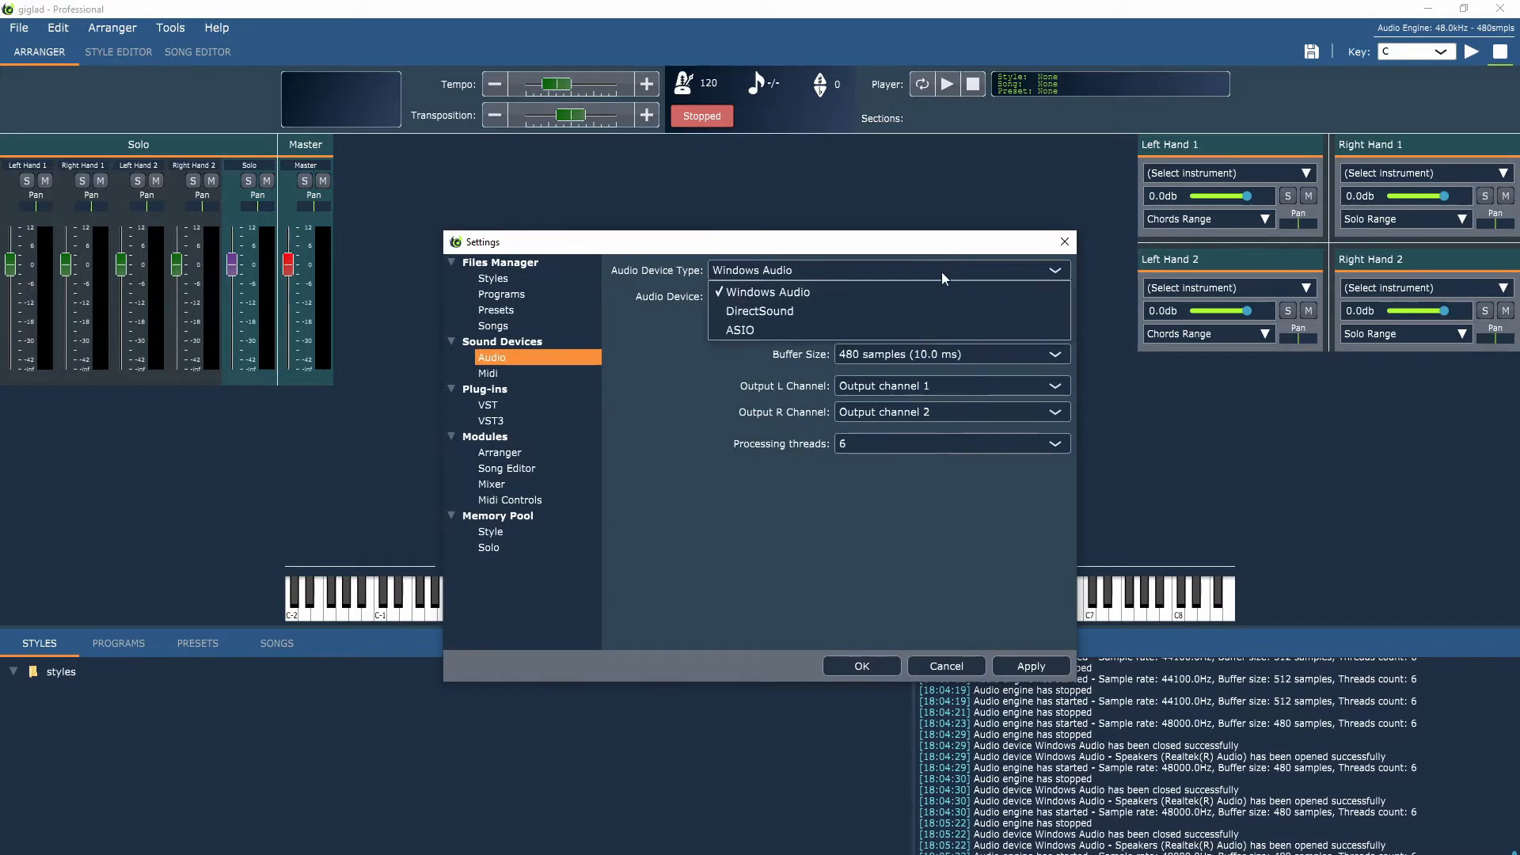
{"action": "left_click", "coordinate": [840, 328]}
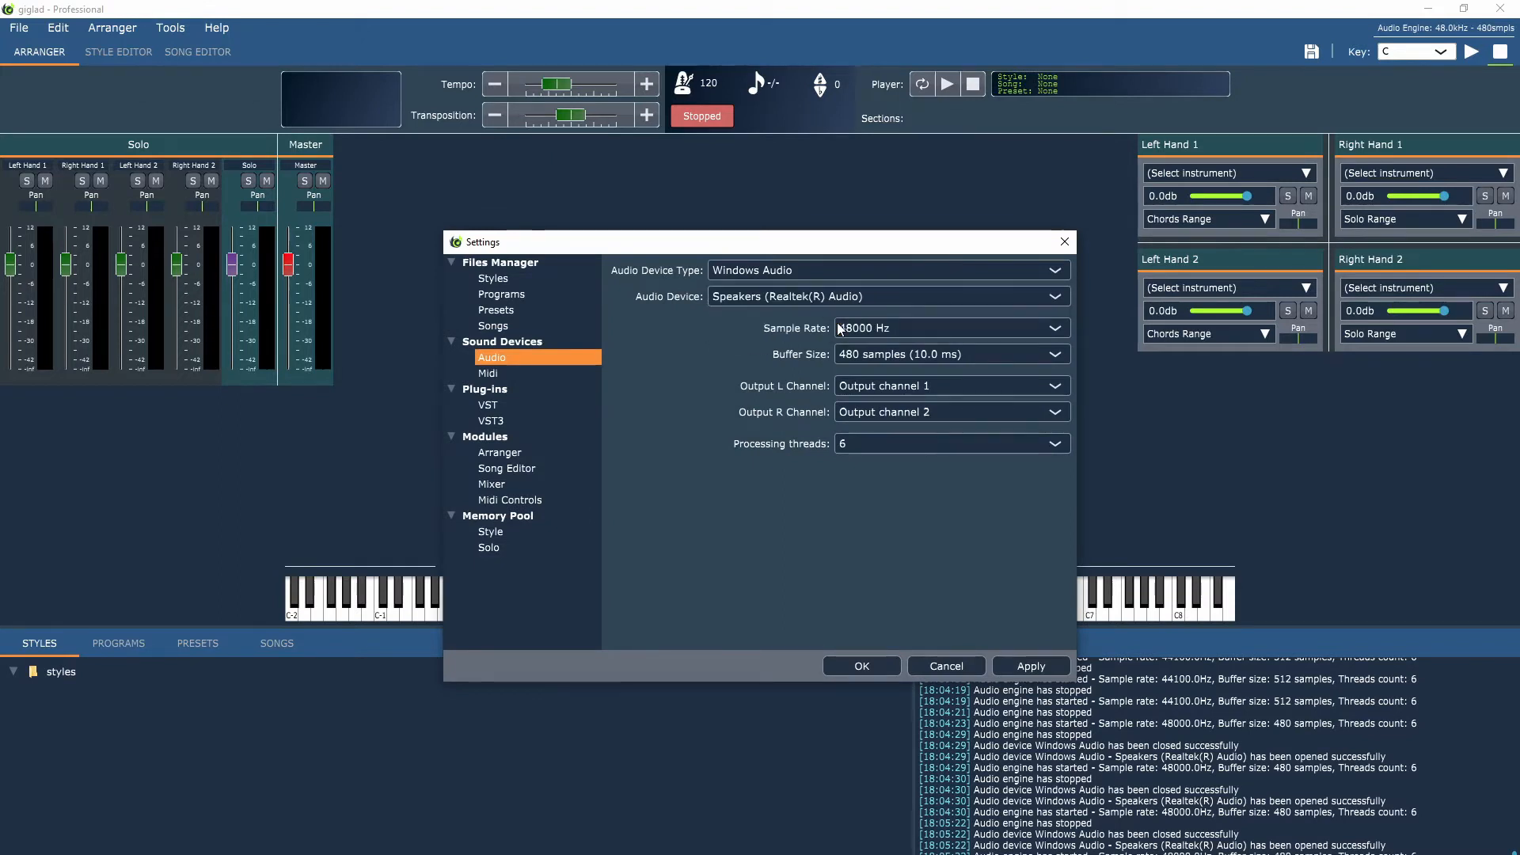
{"action": "left_click", "coordinate": [991, 297]}
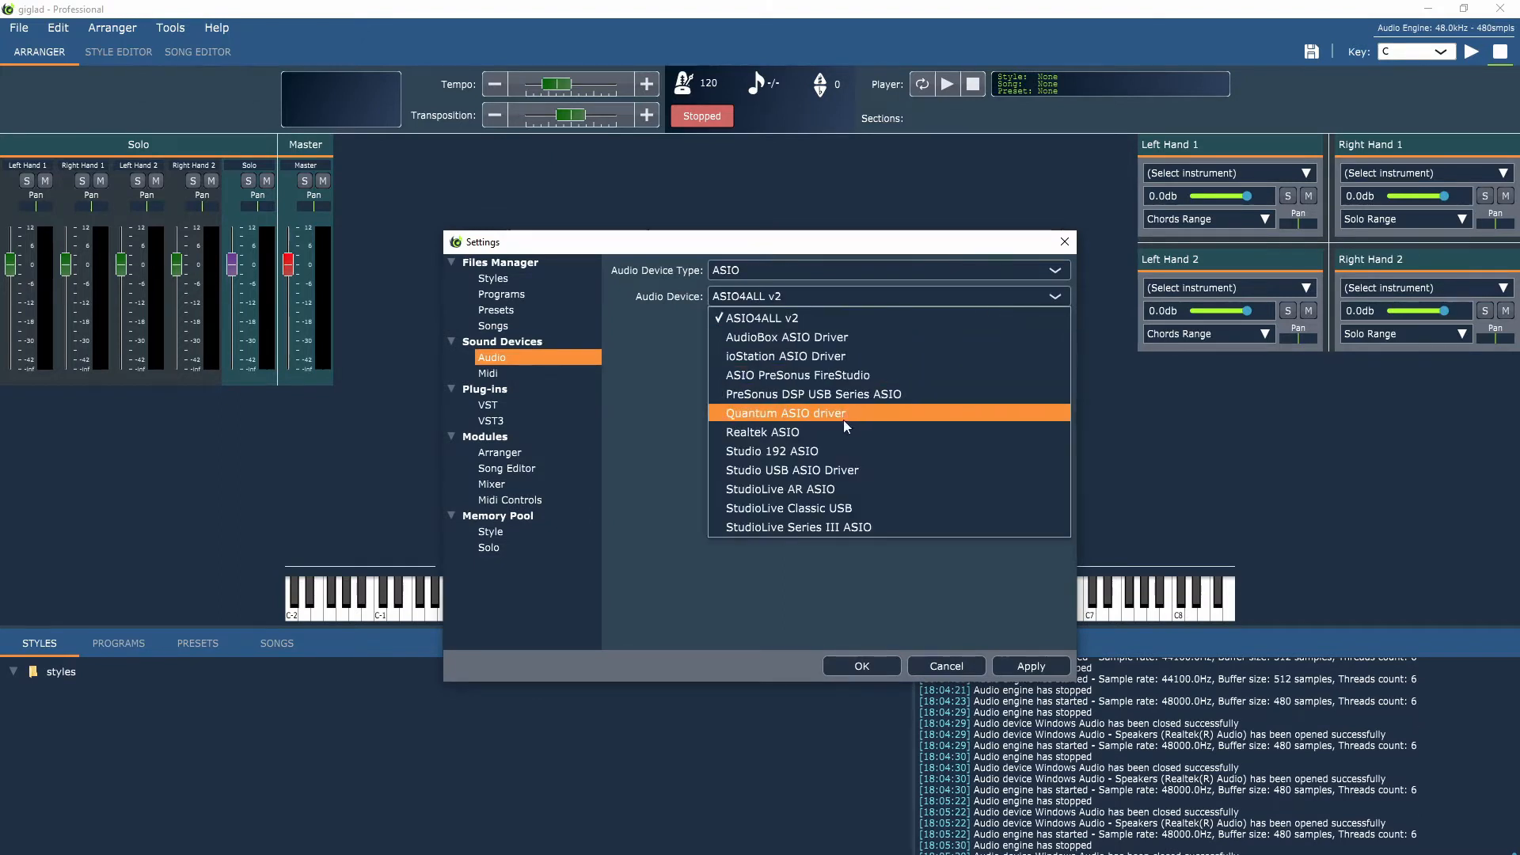
{"action": "left_click", "coordinate": [819, 470]}
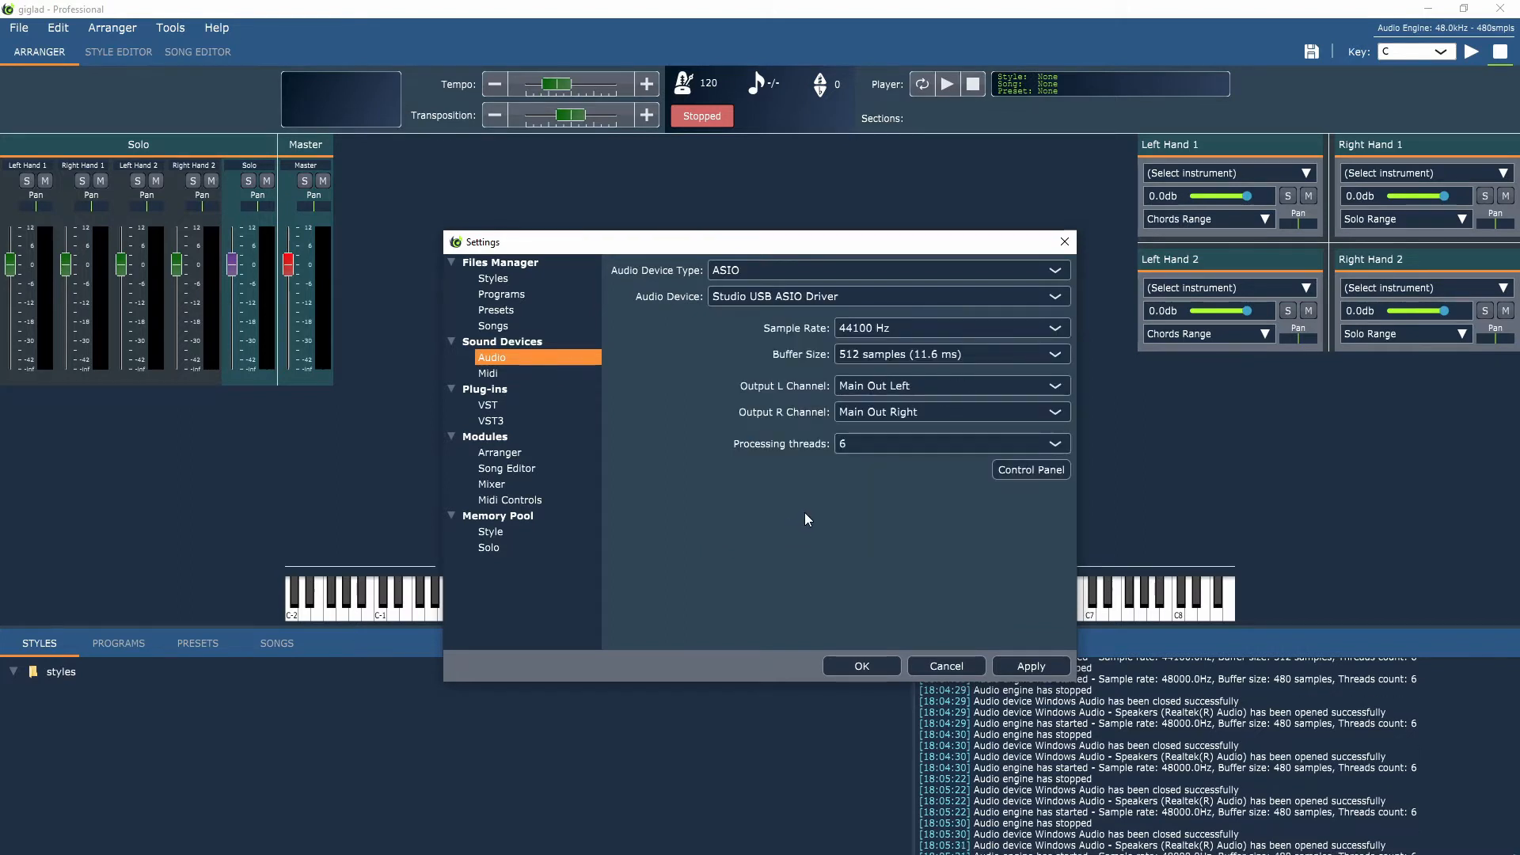
{"action": "left_click", "coordinate": [879, 354]}
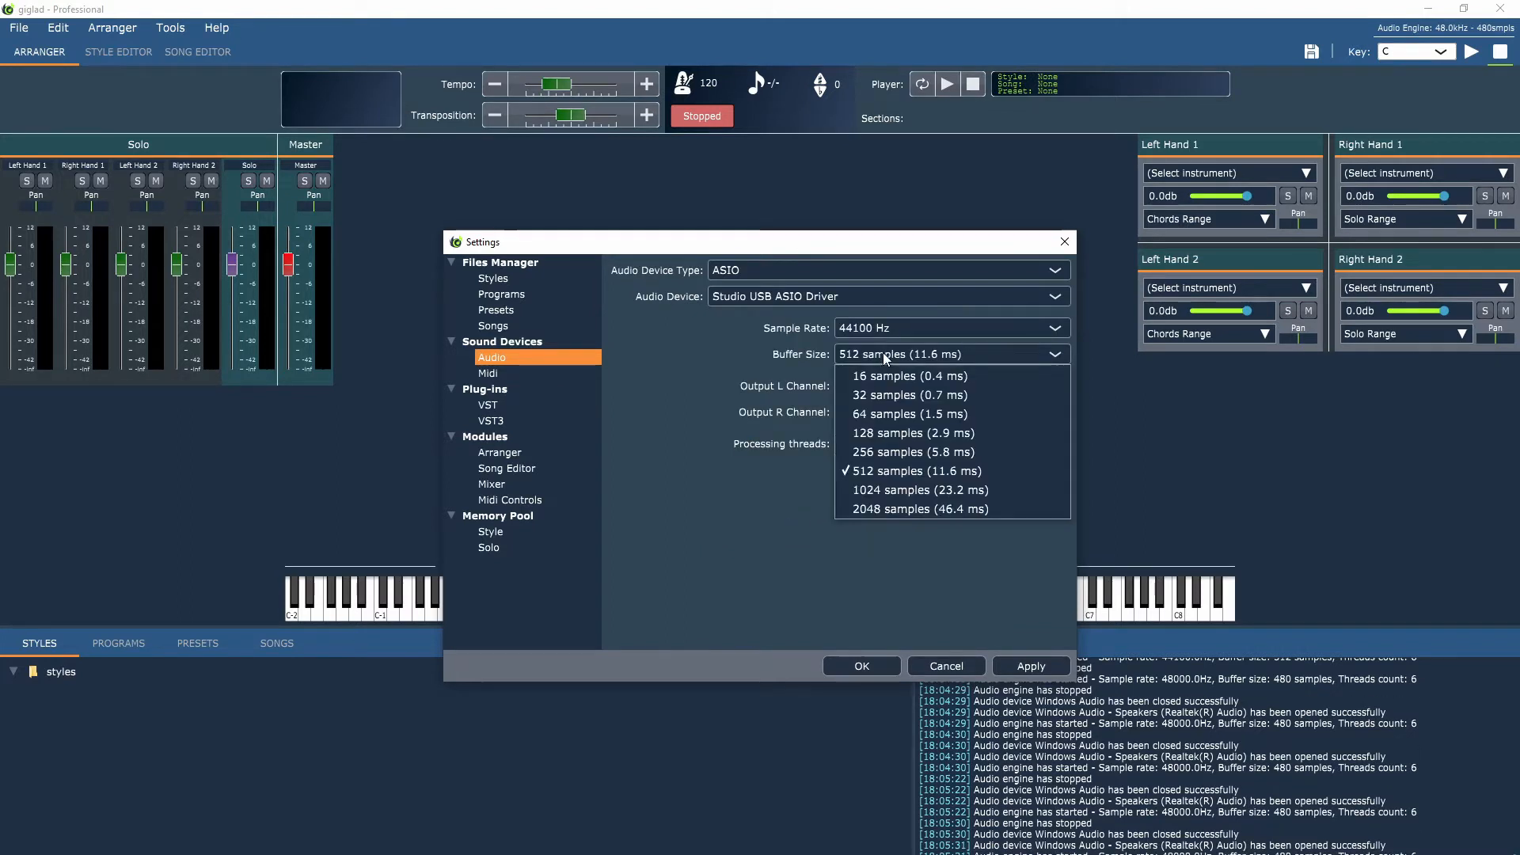
{"action": "left_click", "coordinate": [883, 431]}
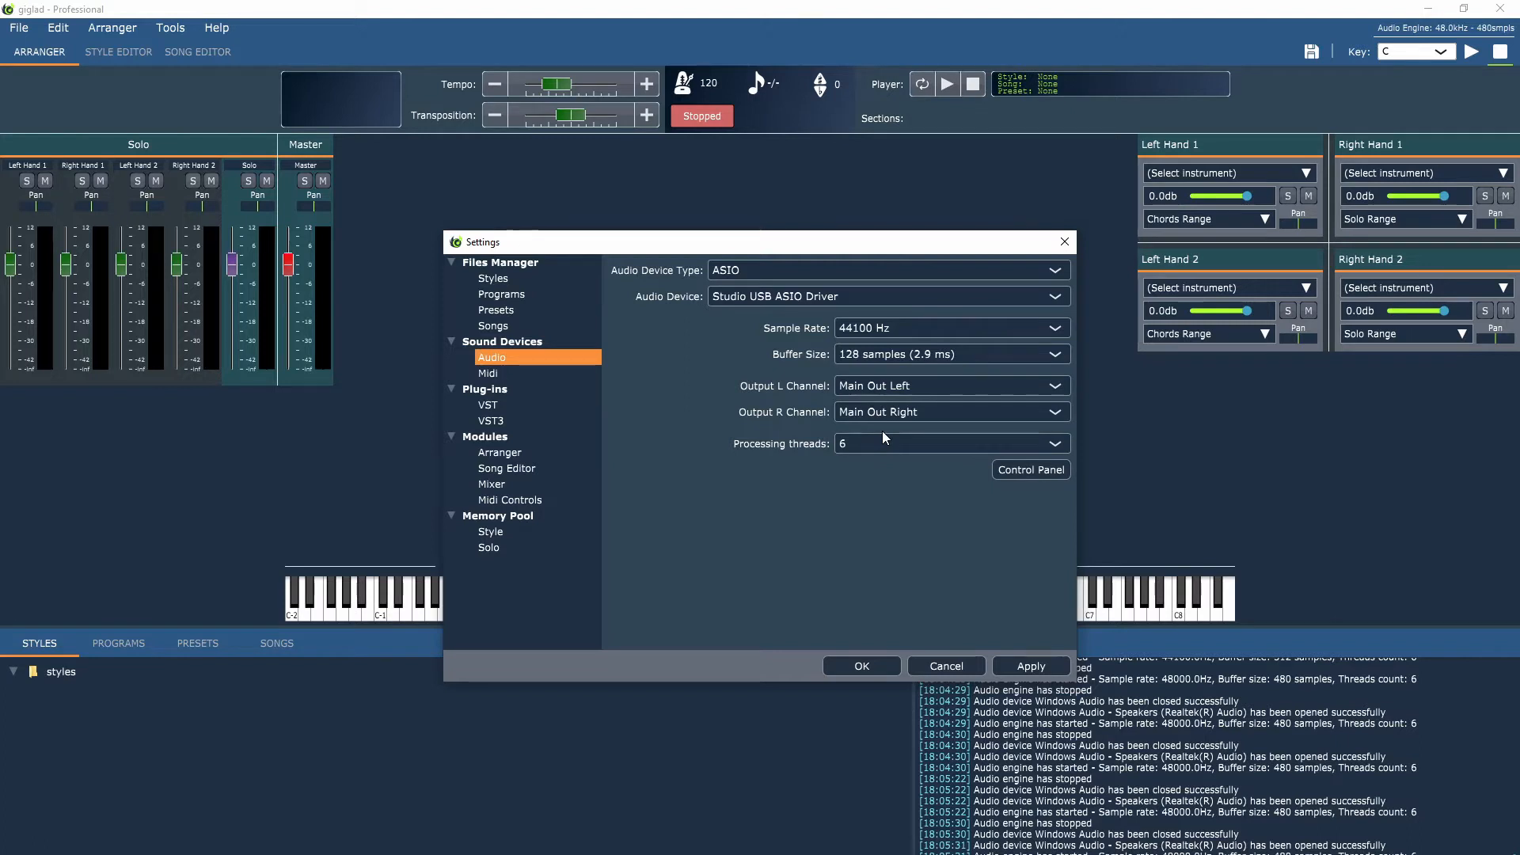
Set the MIDI input device to Impact LX61+ in the settings
{"action": "left_click", "coordinate": [493, 374]}
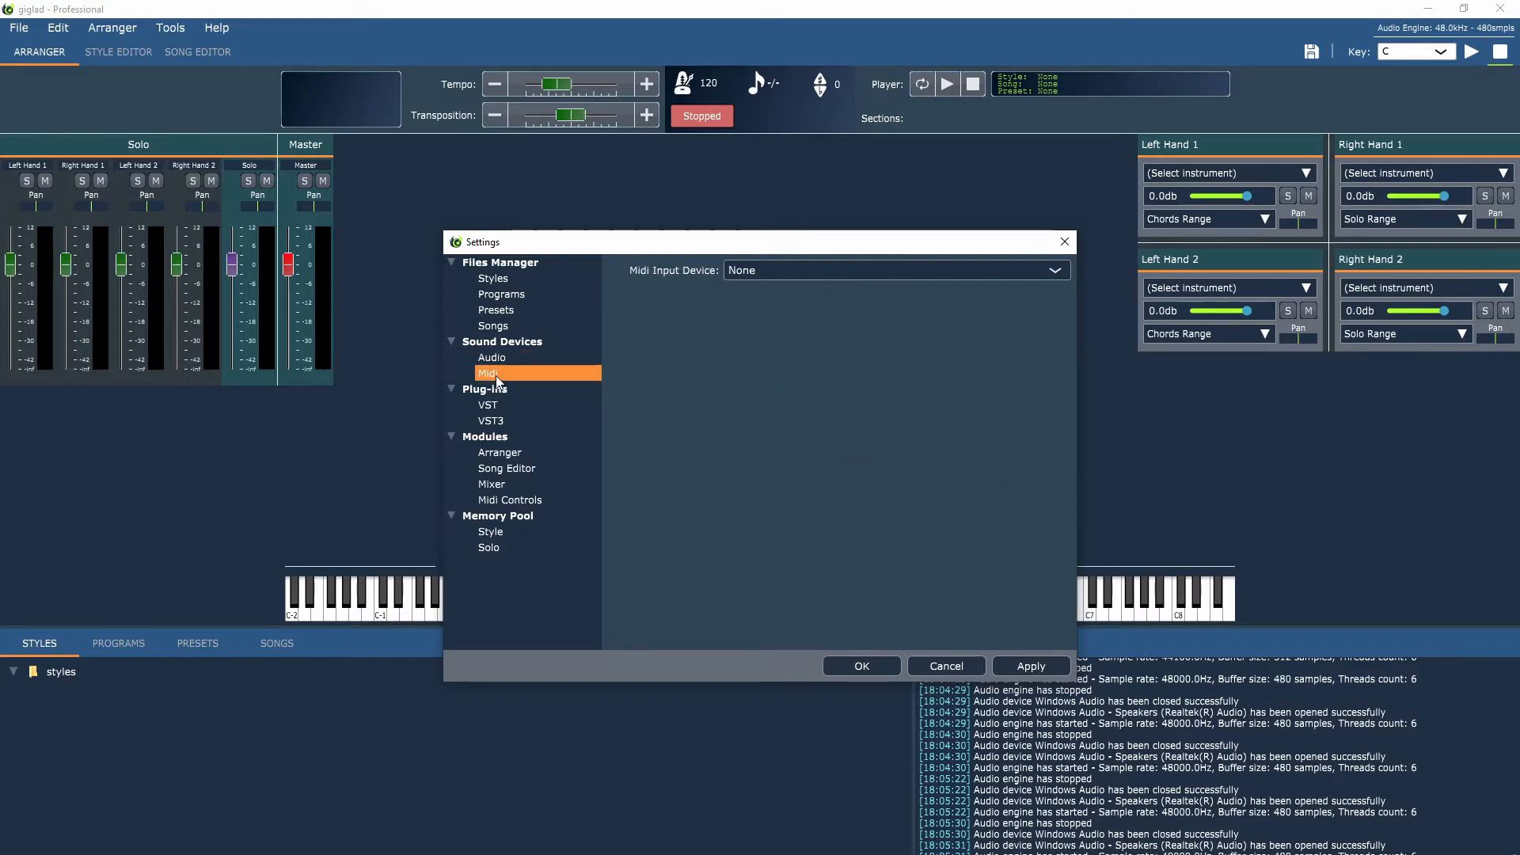
{"action": "left_click", "coordinate": [854, 277]}
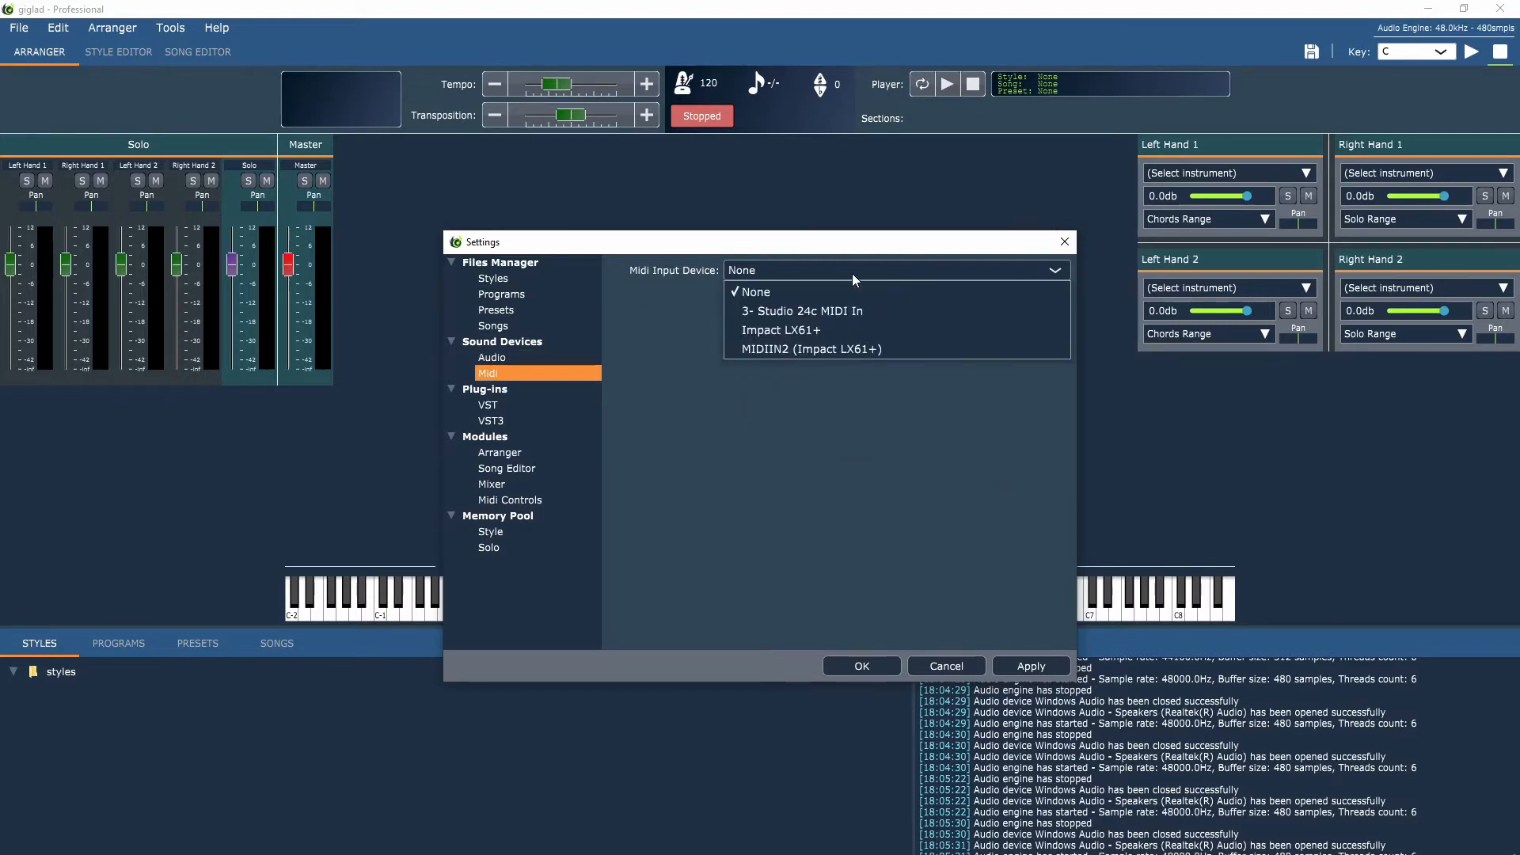
{"action": "left_click", "coordinate": [844, 329]}
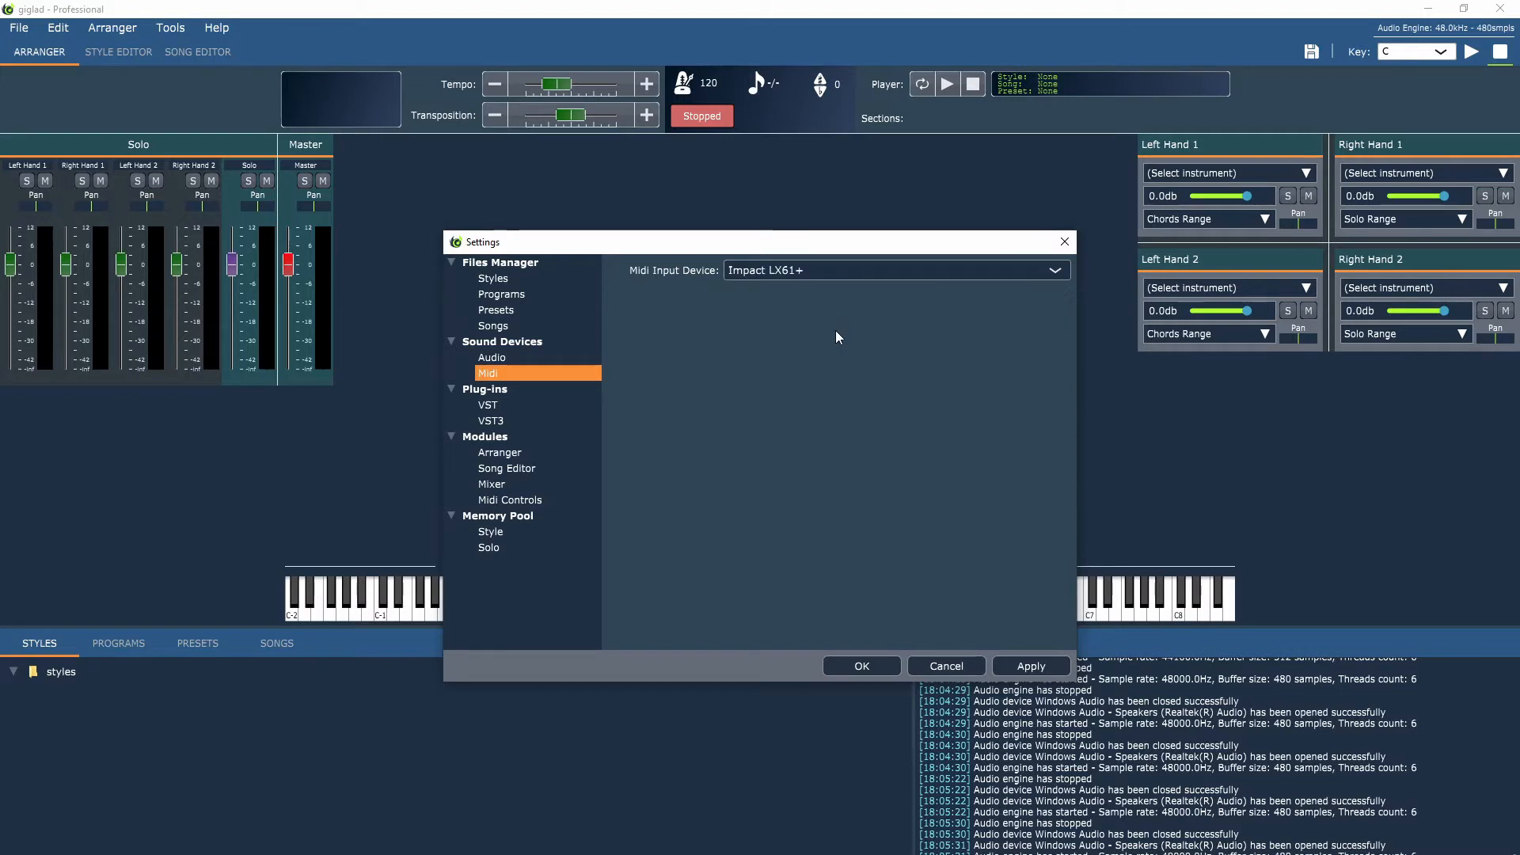
Add D:\VST\x64 to the VST search directories, scan it for plug-ins and accept the settings
{"action": "left_click", "coordinate": [490, 407]}
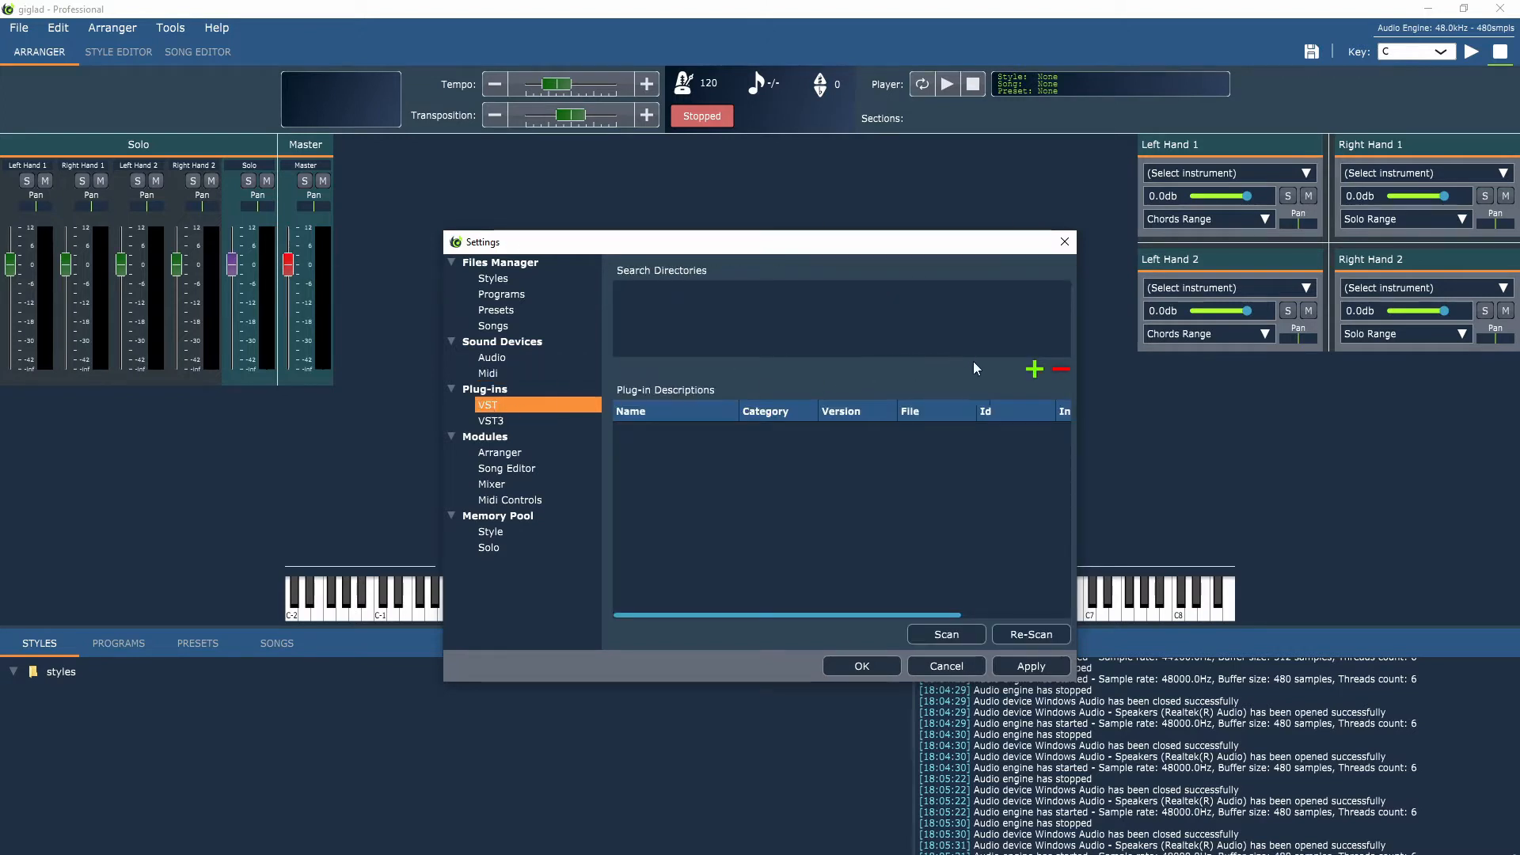
{"action": "left_click", "coordinate": [1034, 371]}
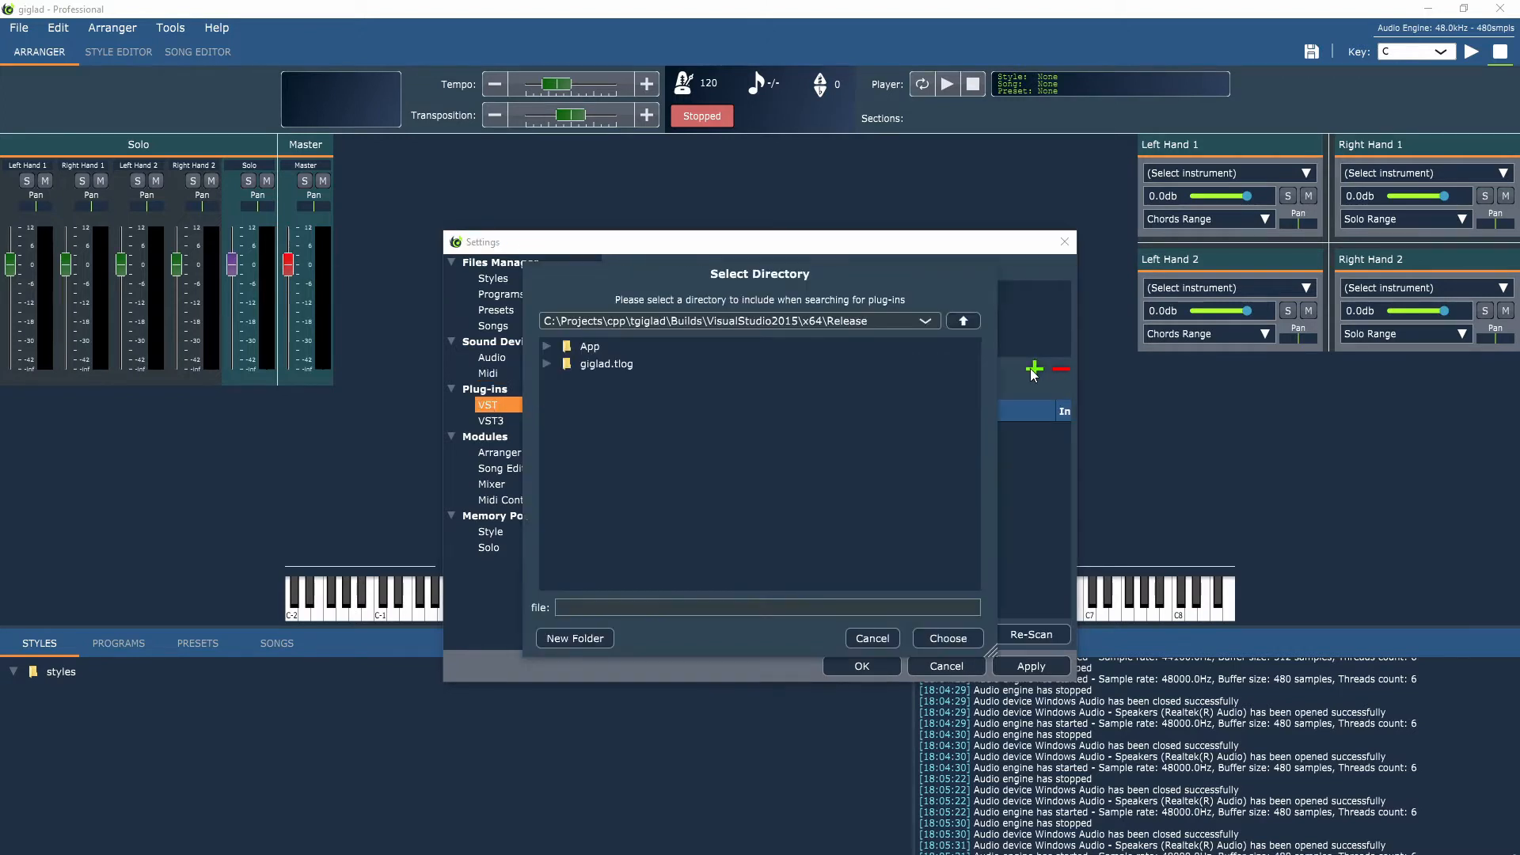
{"action": "left_click", "coordinate": [925, 321]}
{"action": "left_click", "coordinate": [606, 350]}
{"action": "double_click", "coordinate": [605, 352]}
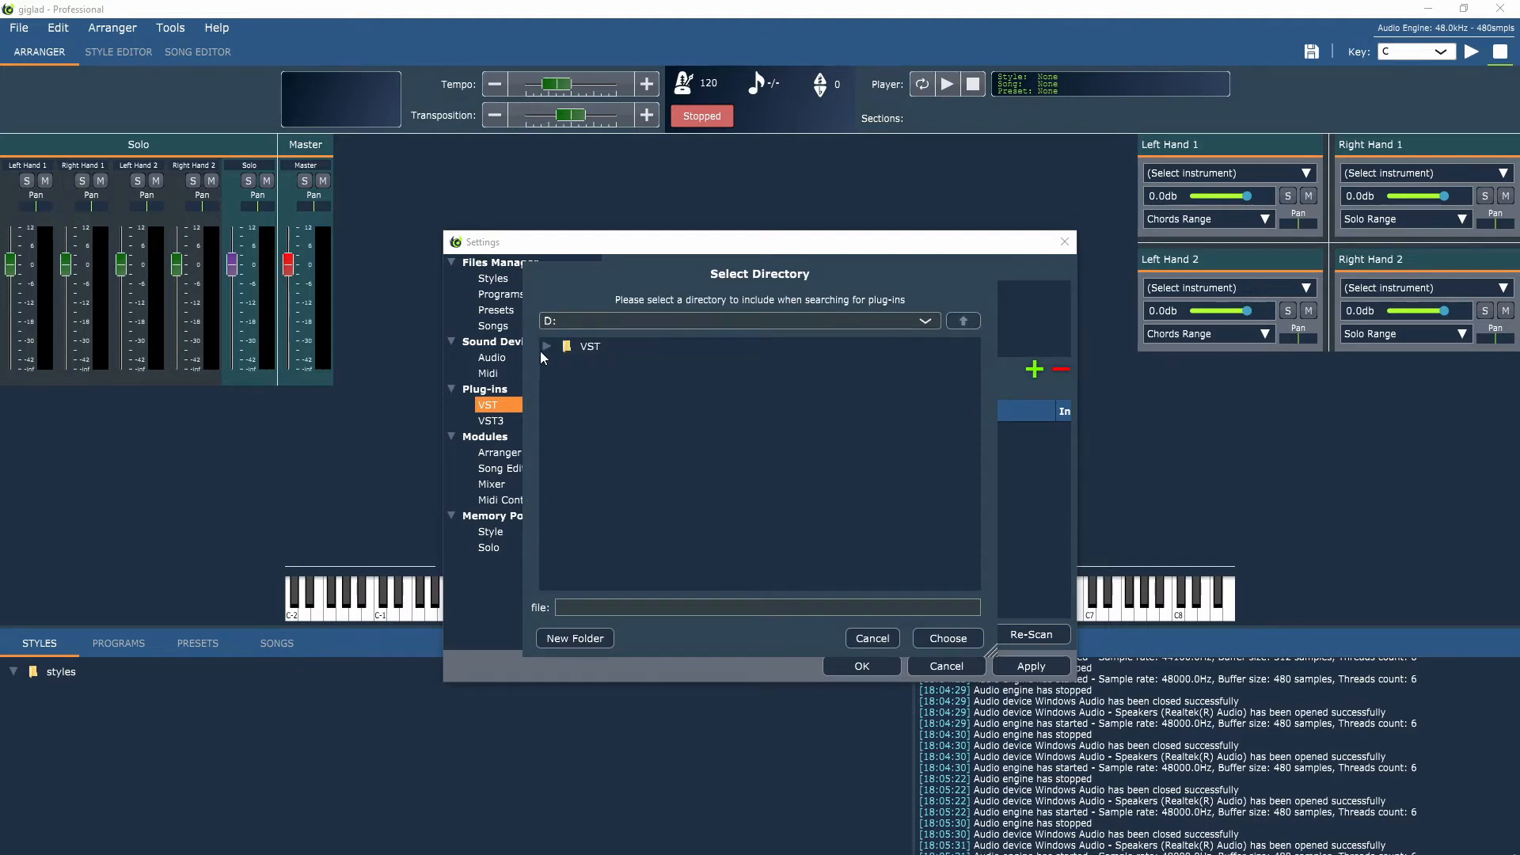
{"action": "left_click", "coordinate": [605, 366]}
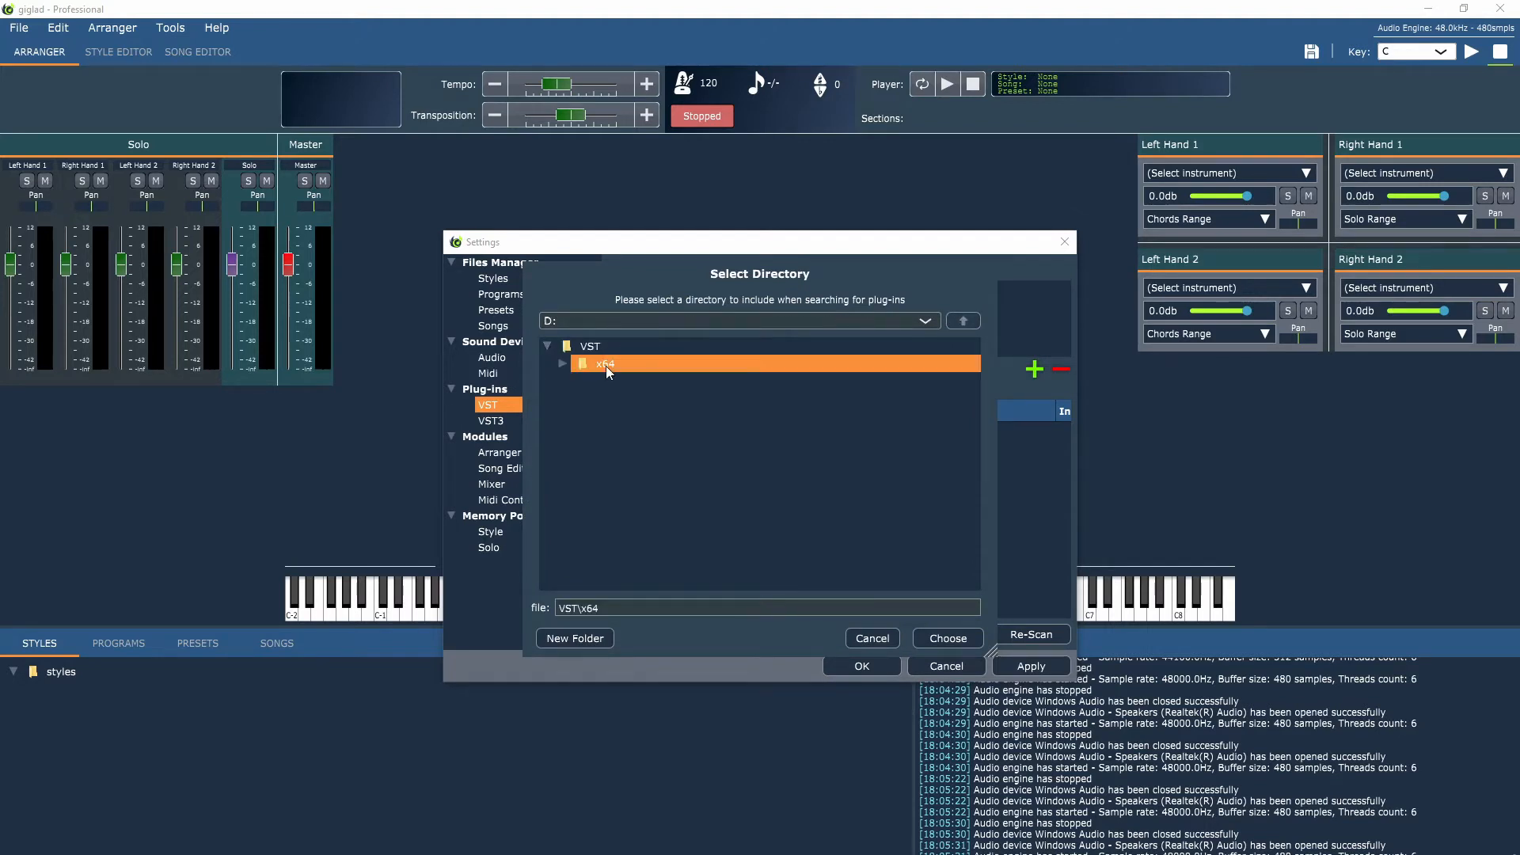
{"action": "left_click", "coordinate": [938, 640]}
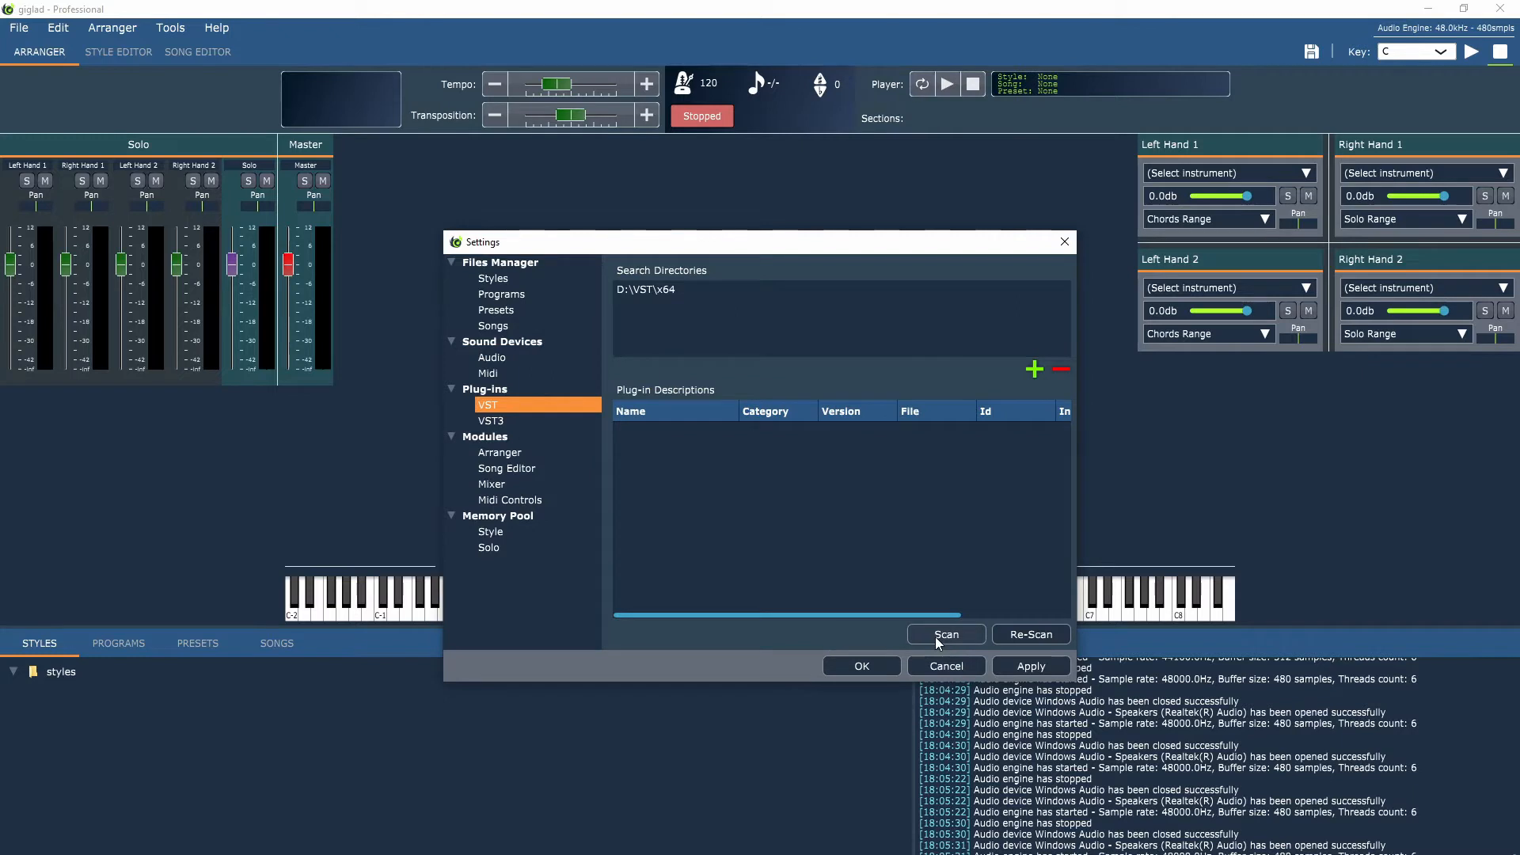
{"action": "left_click", "coordinate": [936, 638]}
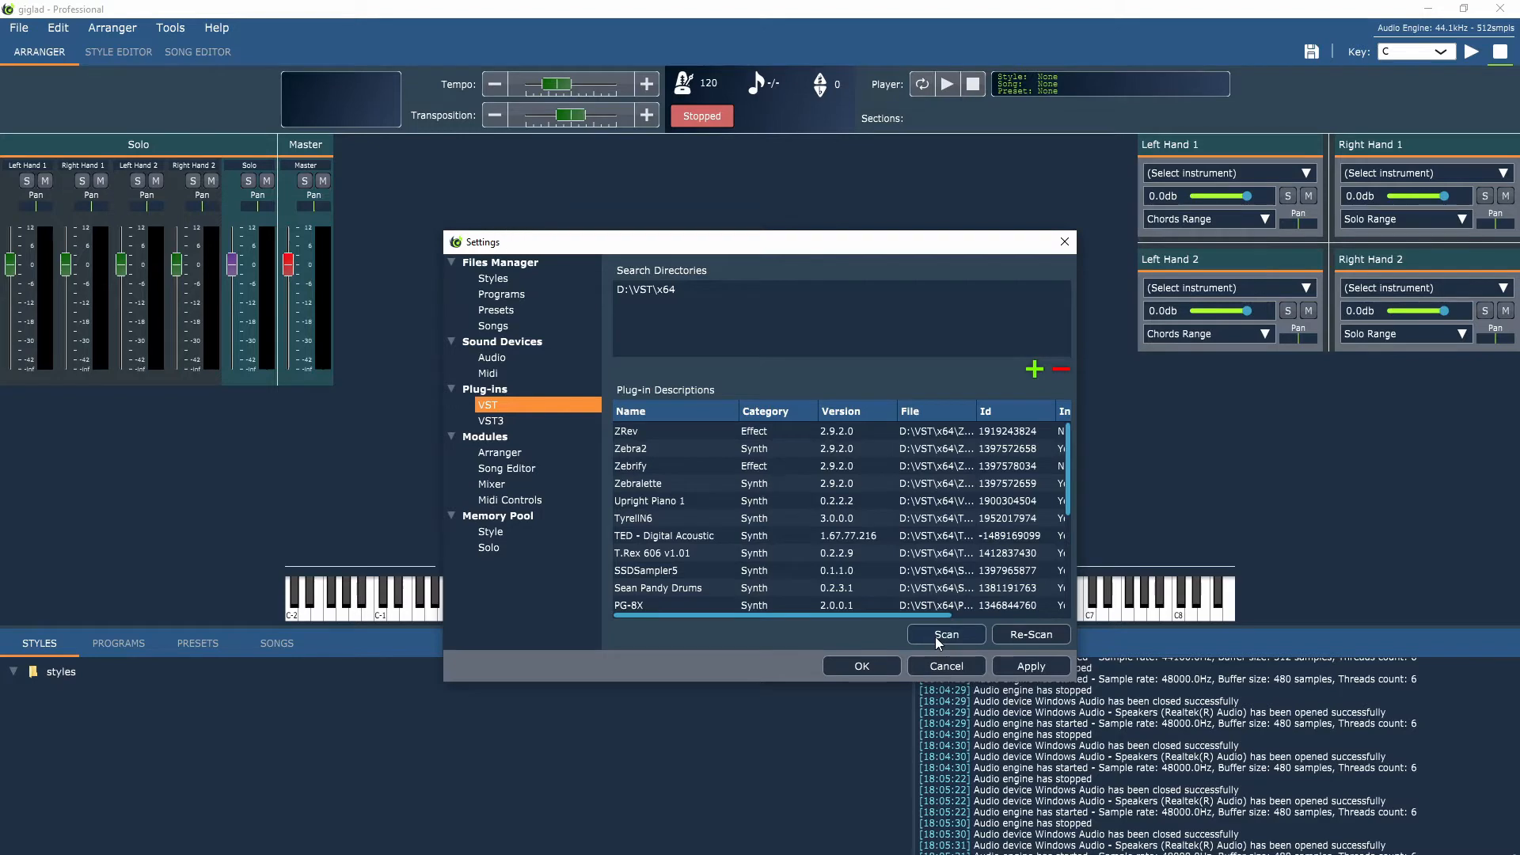
{"action": "left_click", "coordinate": [872, 663]}
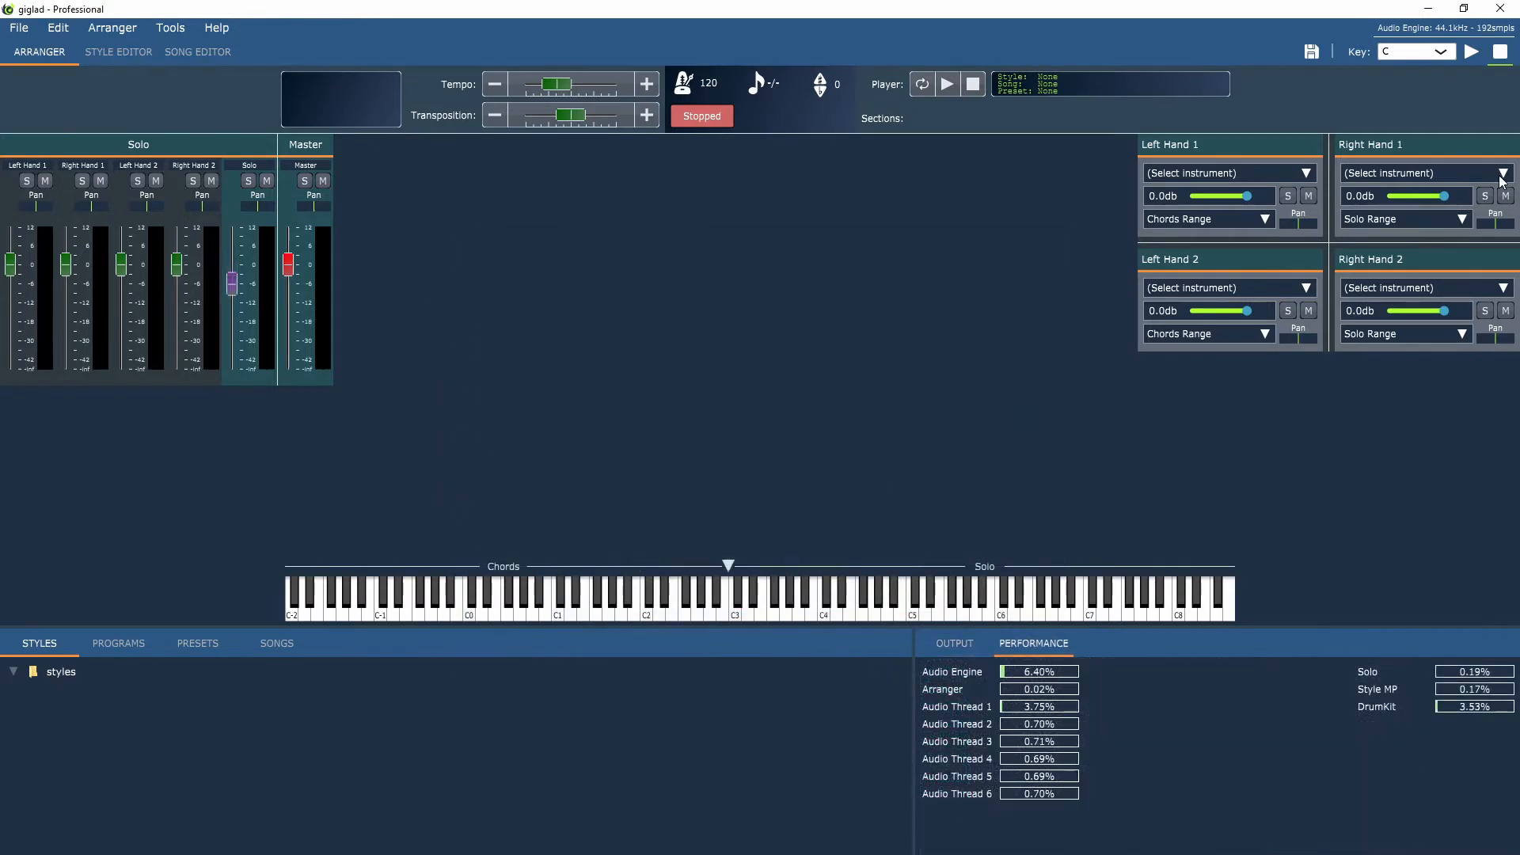
Load the Classic.GTr Lite VST as the Right Hand 1 instrument and move its plugin window higher up
{"action": "left_click", "coordinate": [1503, 173]}
{"action": "mouse_move", "coordinate": [1473, 183]}
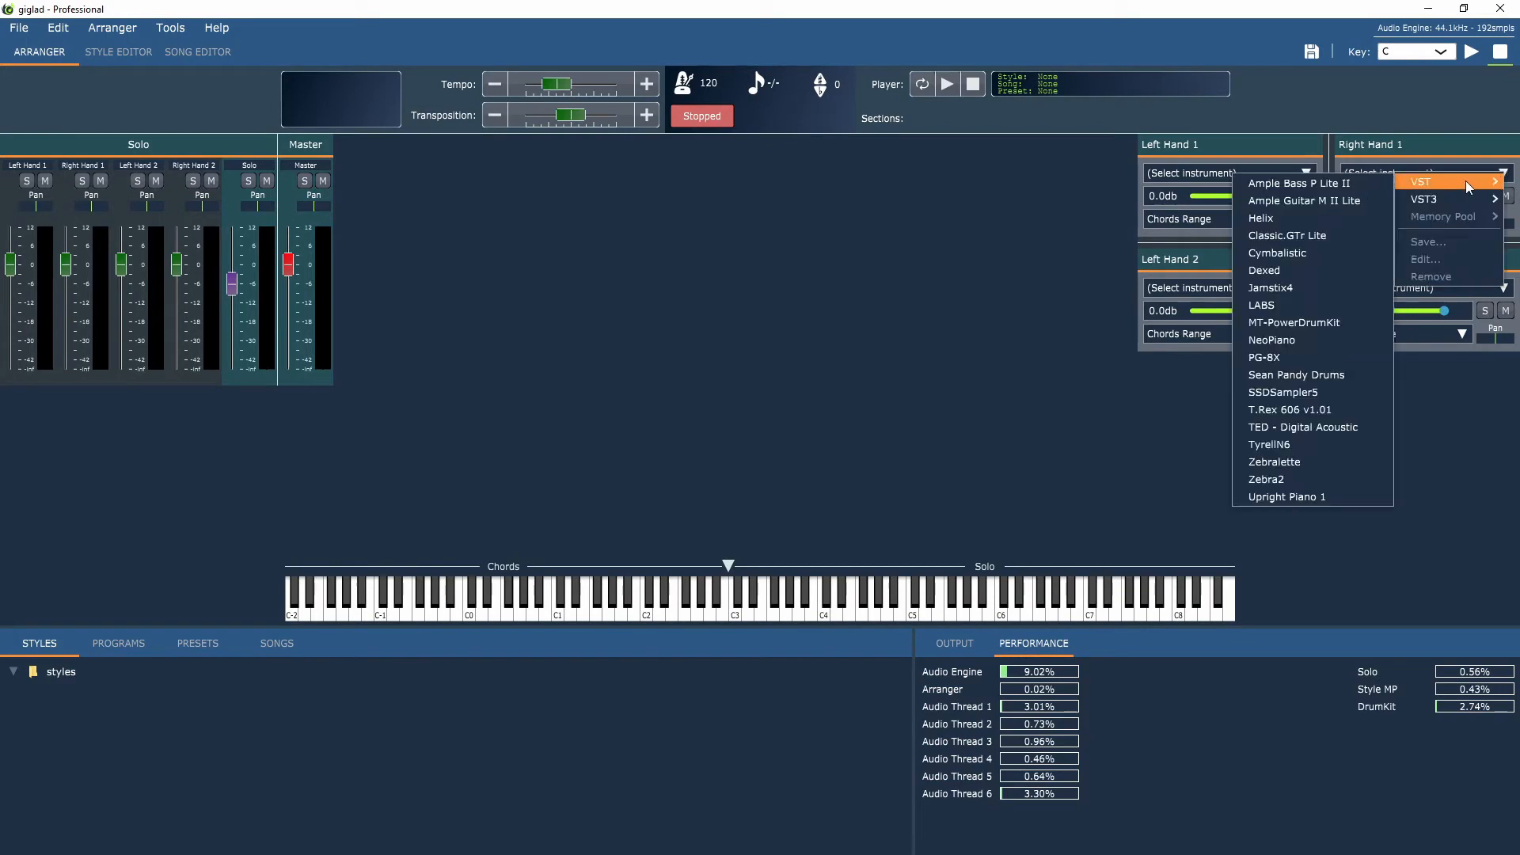
{"action": "left_click", "coordinate": [1303, 238]}
{"action": "left_click_drag", "start_coordinate": [979, 273], "coordinate": [974, 178]}
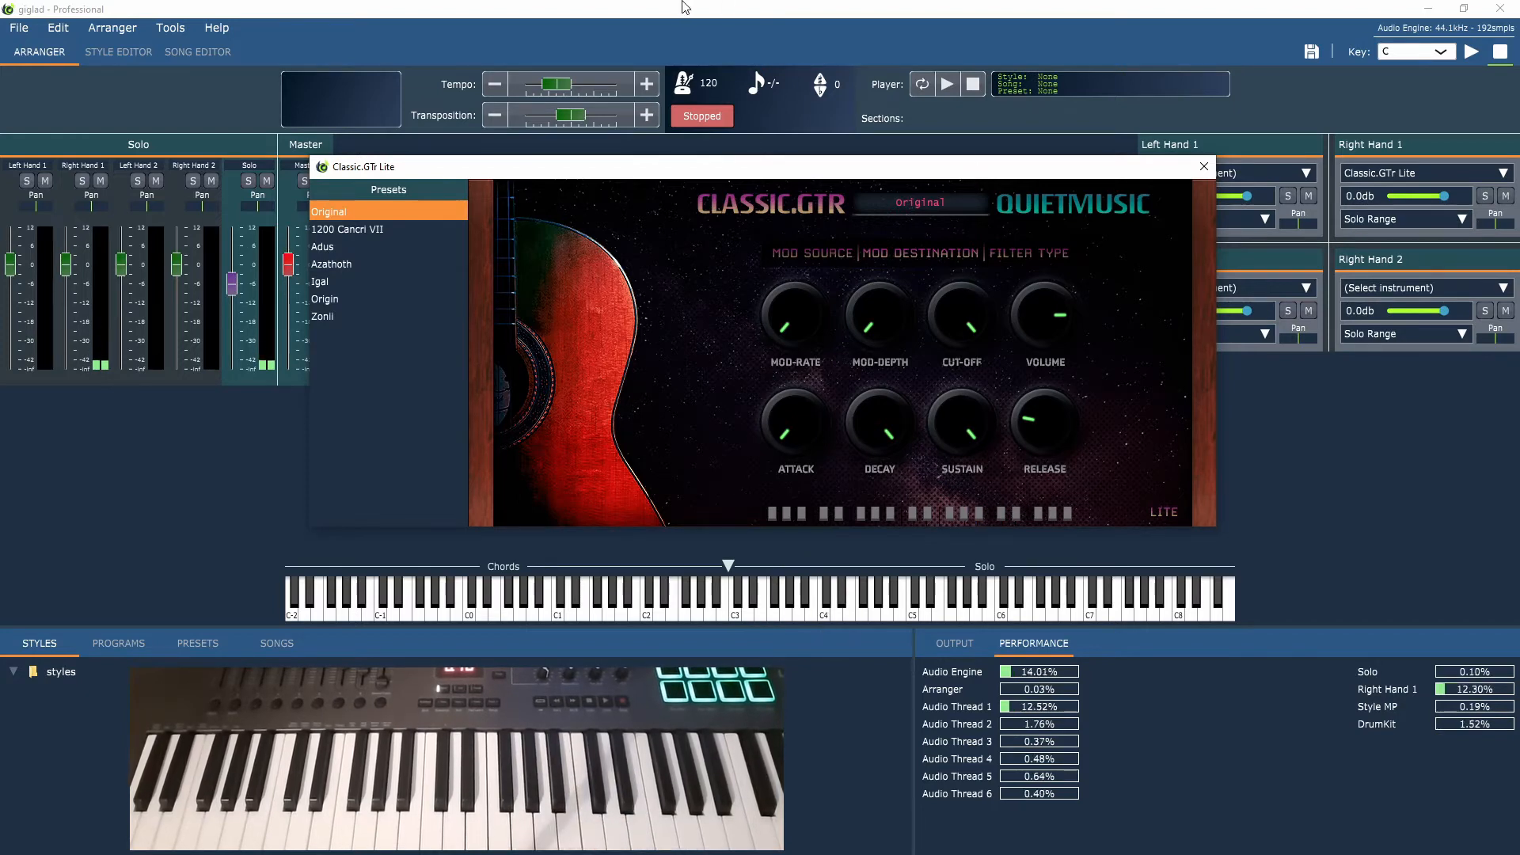
Raise the Mod-Rate and Mod-Depth knobs and lower the Volume knob of Classic.GTr Lite
{"action": "left_click_drag", "start_coordinate": [782, 327], "coordinate": [788, 277]}
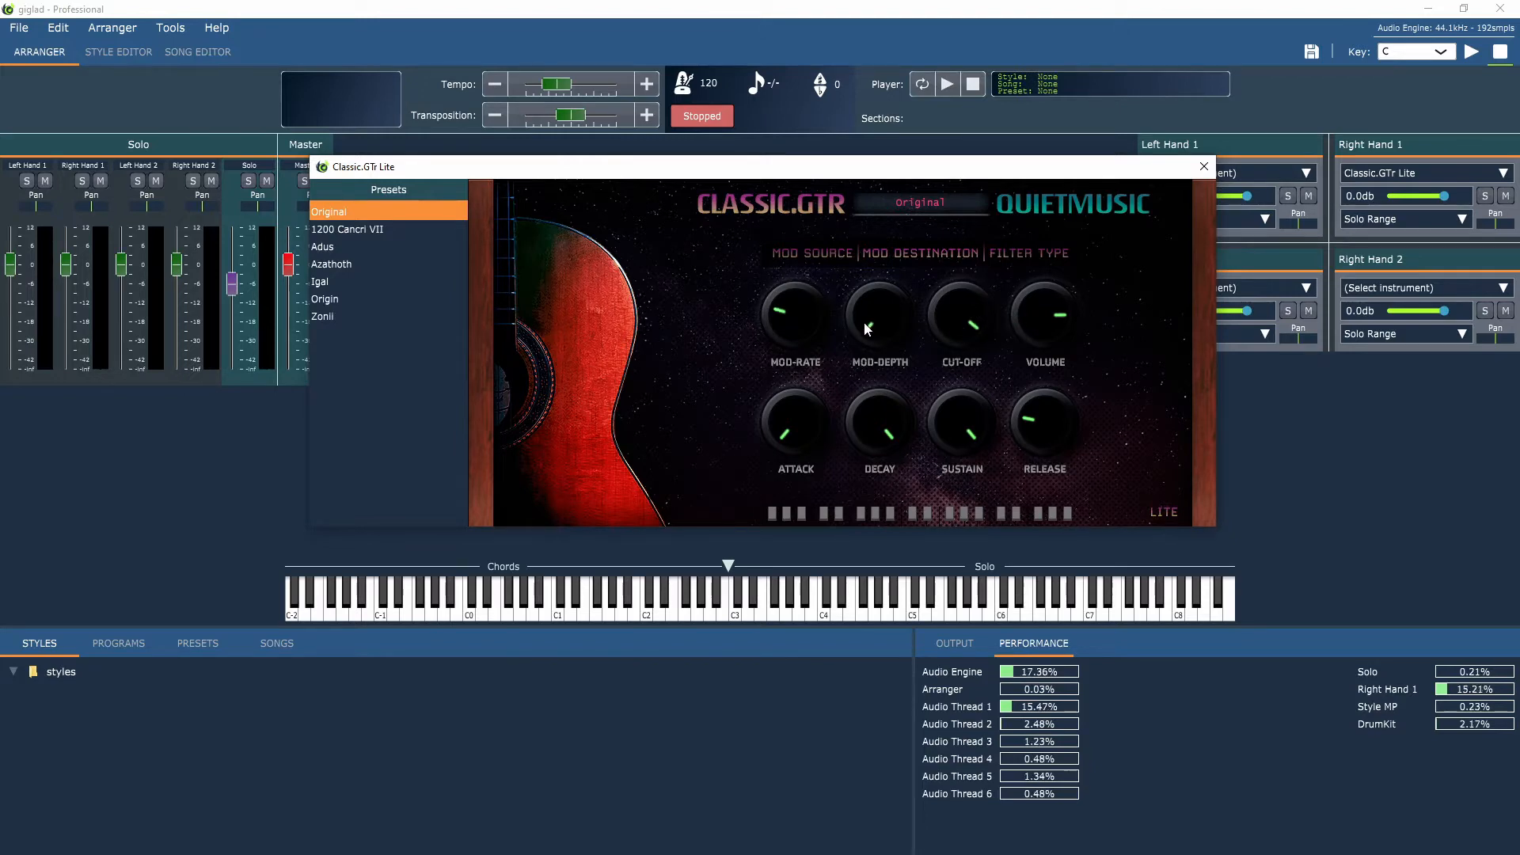
{"action": "left_click_drag", "start_coordinate": [865, 323], "coordinate": [869, 247]}
{"action": "left_click_drag", "start_coordinate": [1061, 306], "coordinate": [1047, 377]}
Start saving the Right Hand 1 instrument as a program named myProgram, and dismiss the program definition without saving
{"action": "left_click", "coordinate": [1503, 173]}
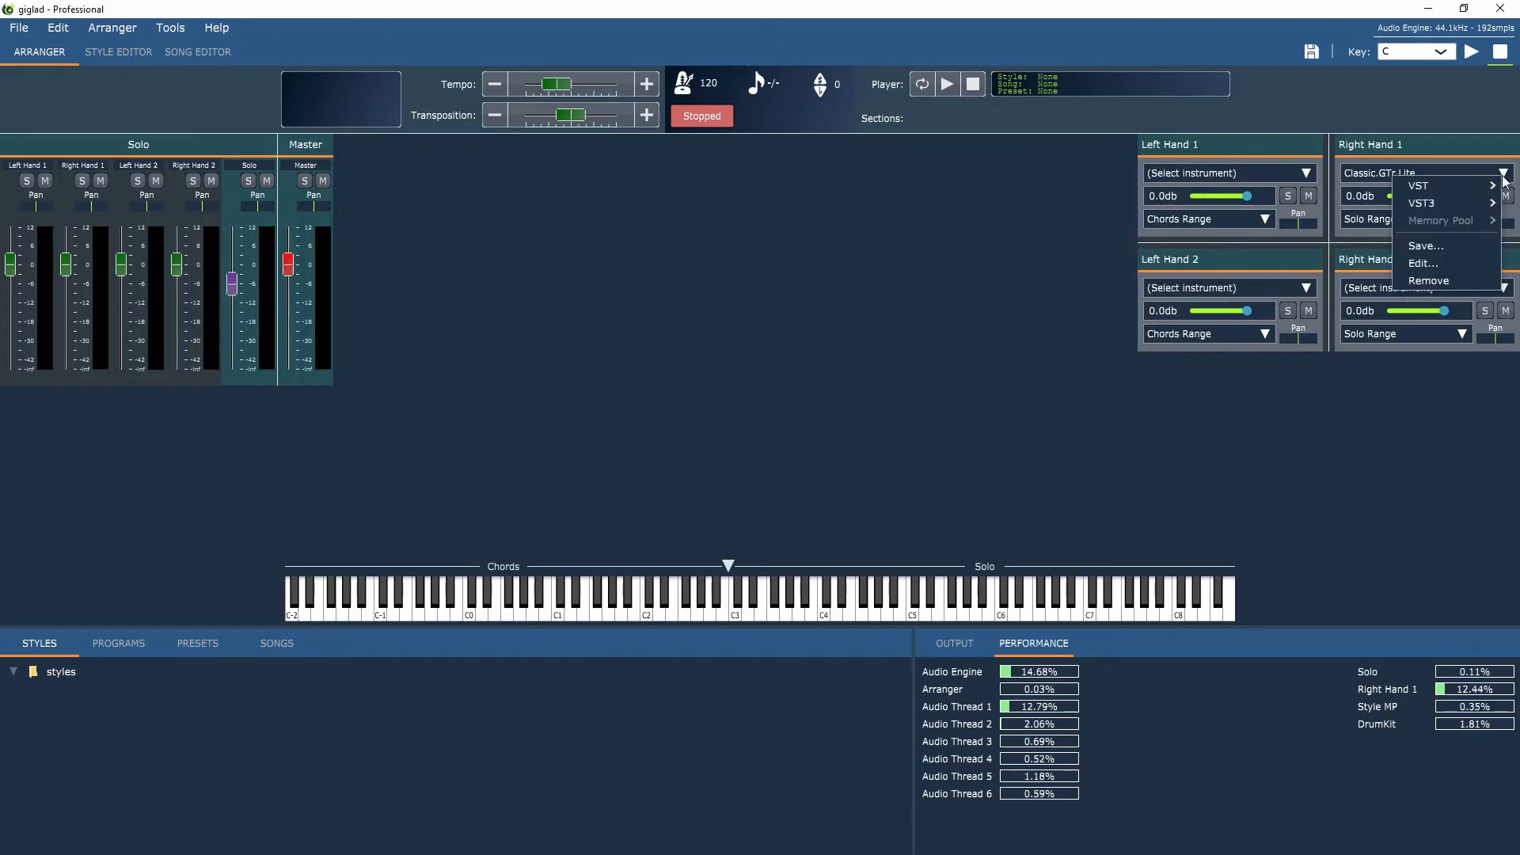
{"action": "mouse_move", "coordinate": [1473, 194]}
{"action": "left_click", "coordinate": [1429, 246]}
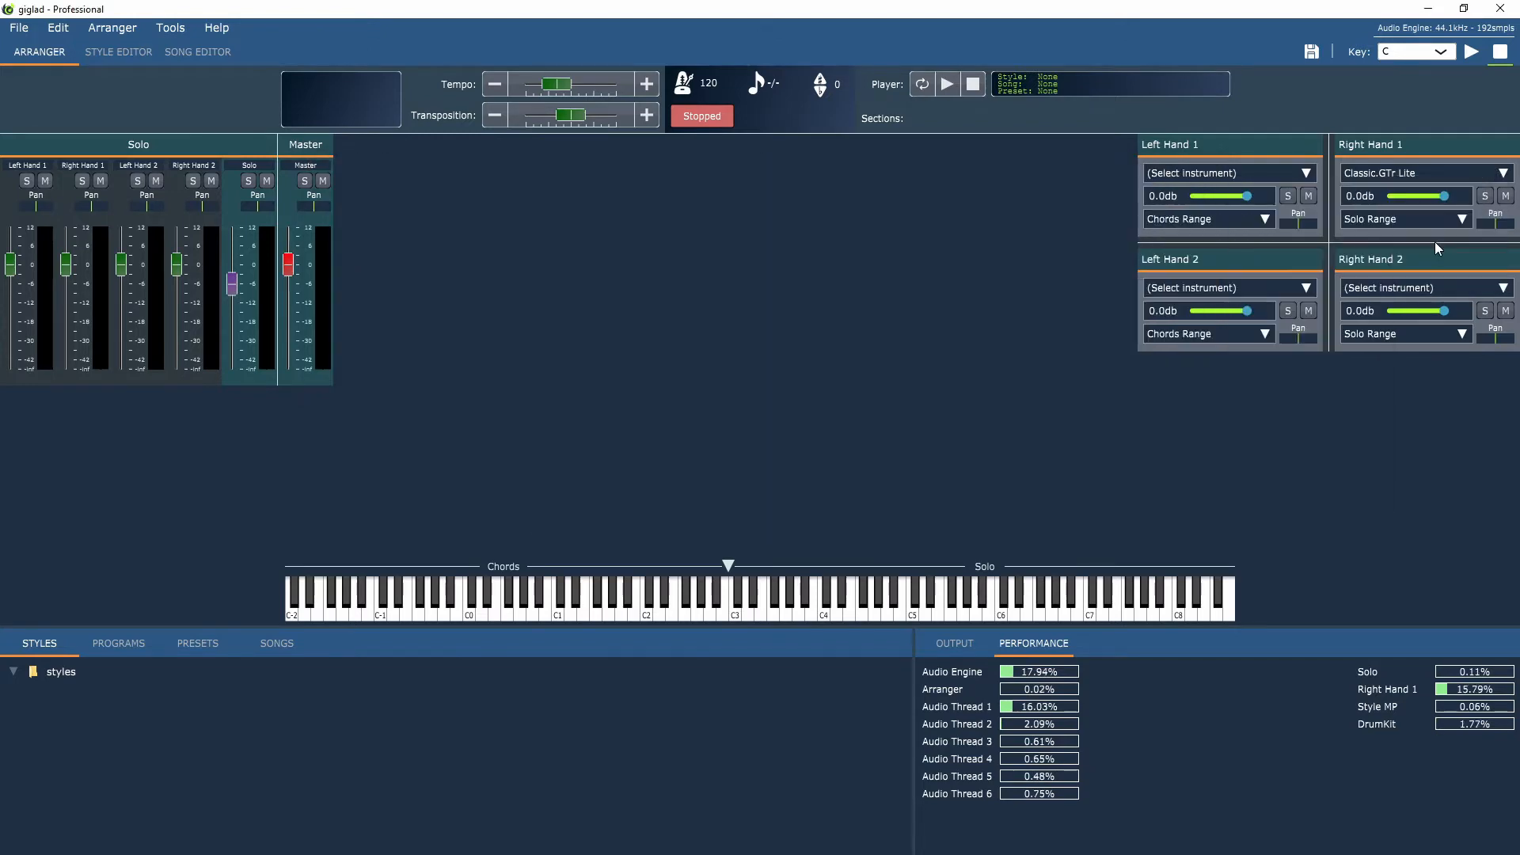
{"action": "type", "text": "my"}
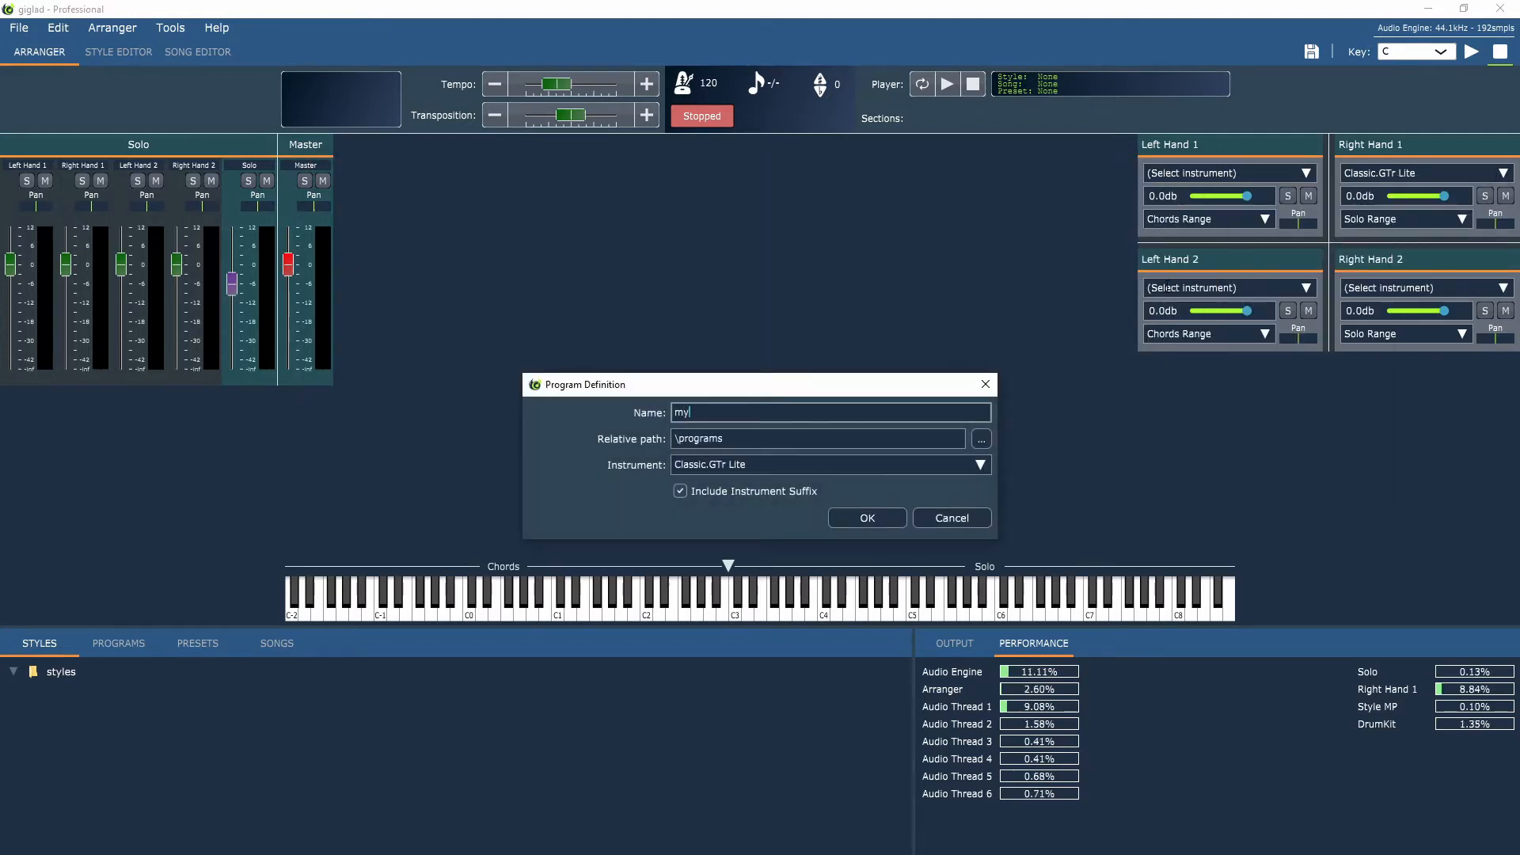
{"action": "type", "text": "Program"}
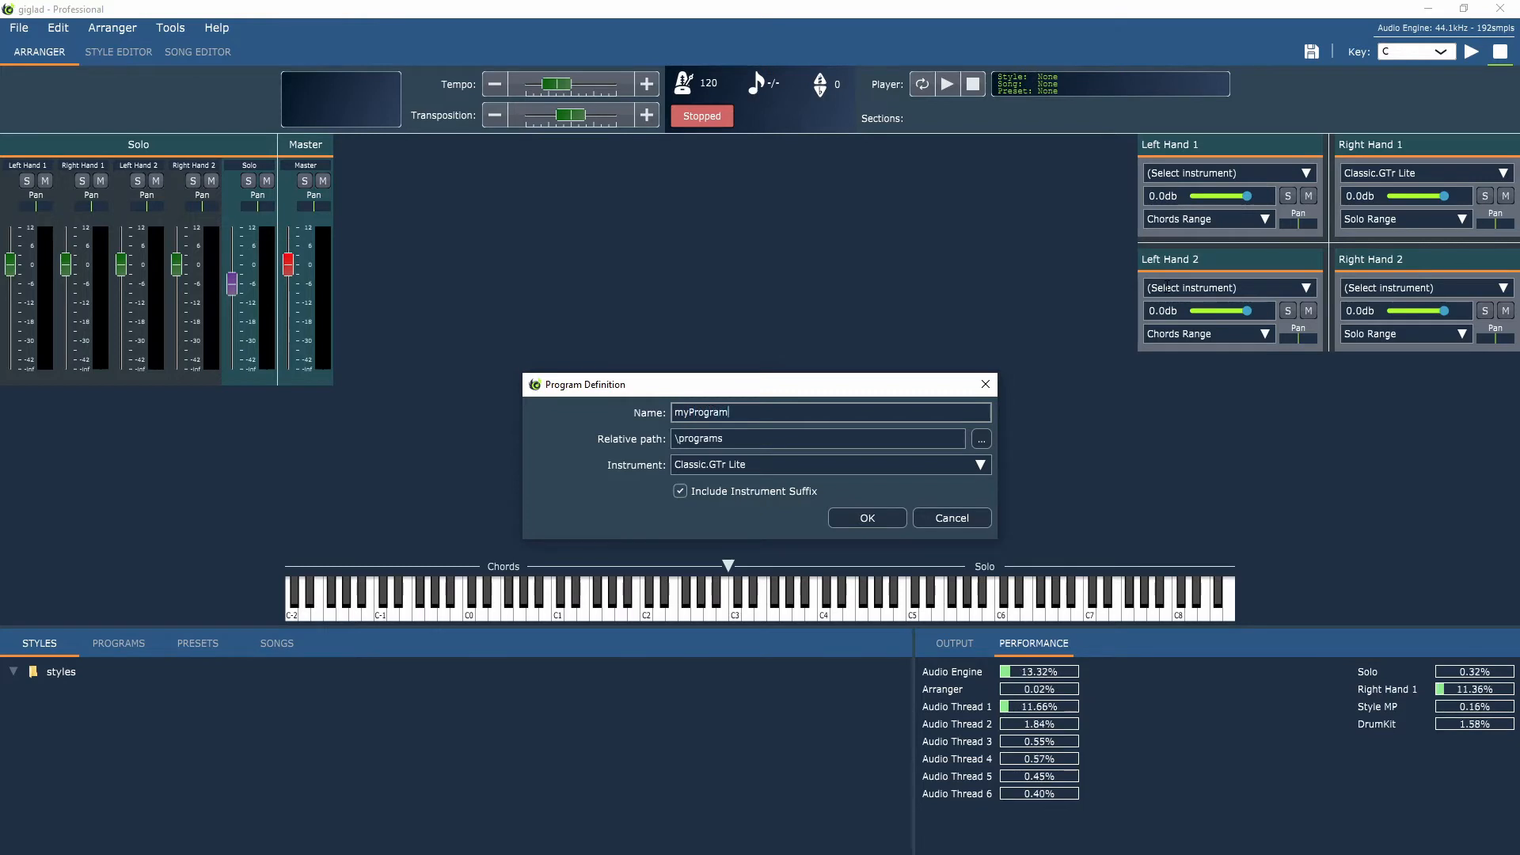
{"action": "left_click", "coordinate": [976, 521]}
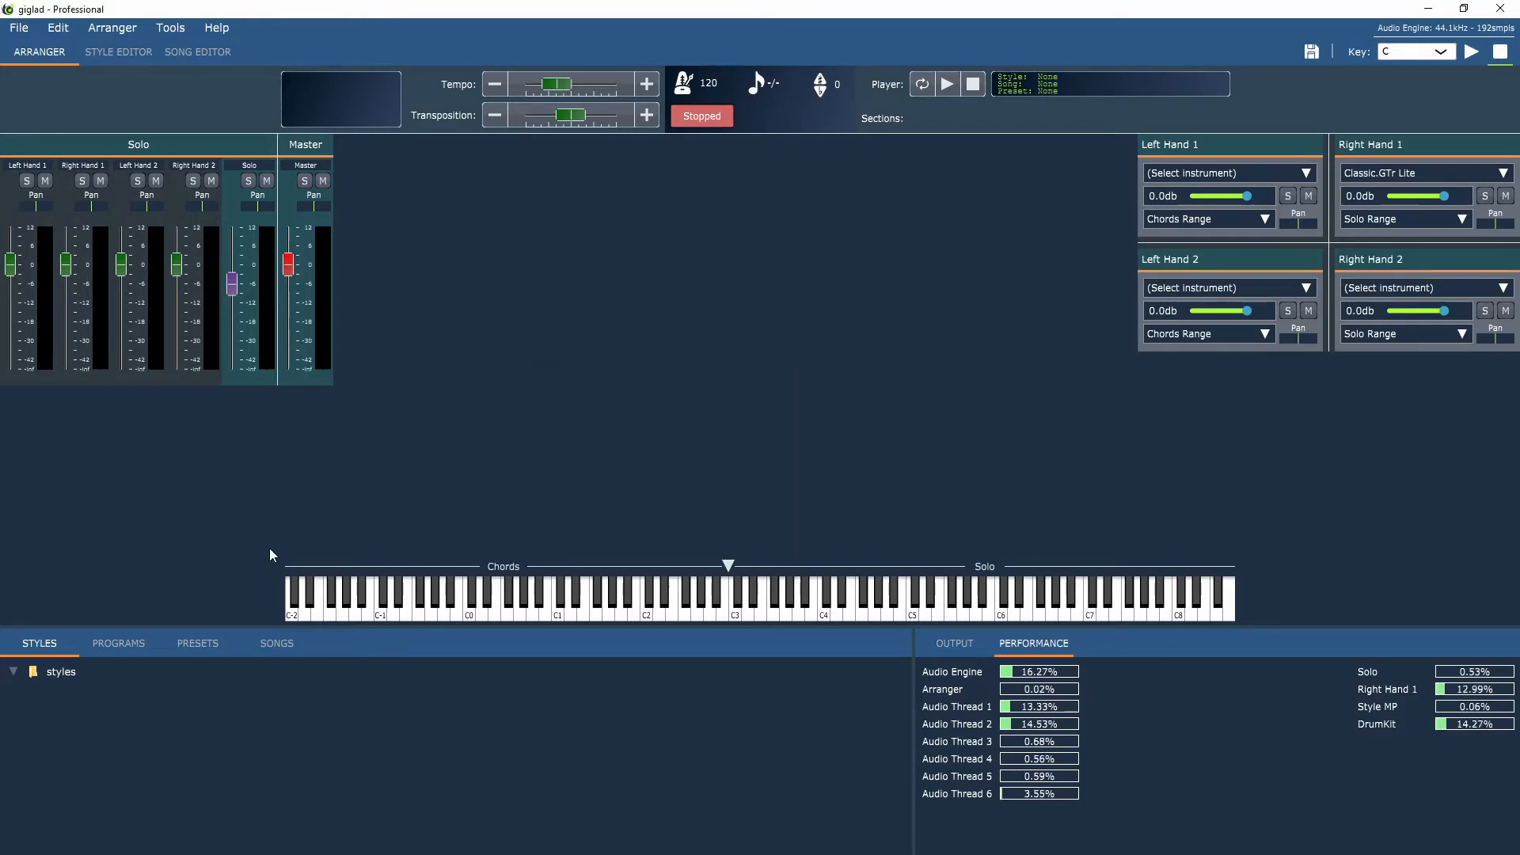
Browse the program folders and load the oxygen4-C - Surge program from the Synth folder into Right Hand 1
{"action": "left_click", "coordinate": [119, 643]}
{"action": "left_click", "coordinate": [27, 690]}
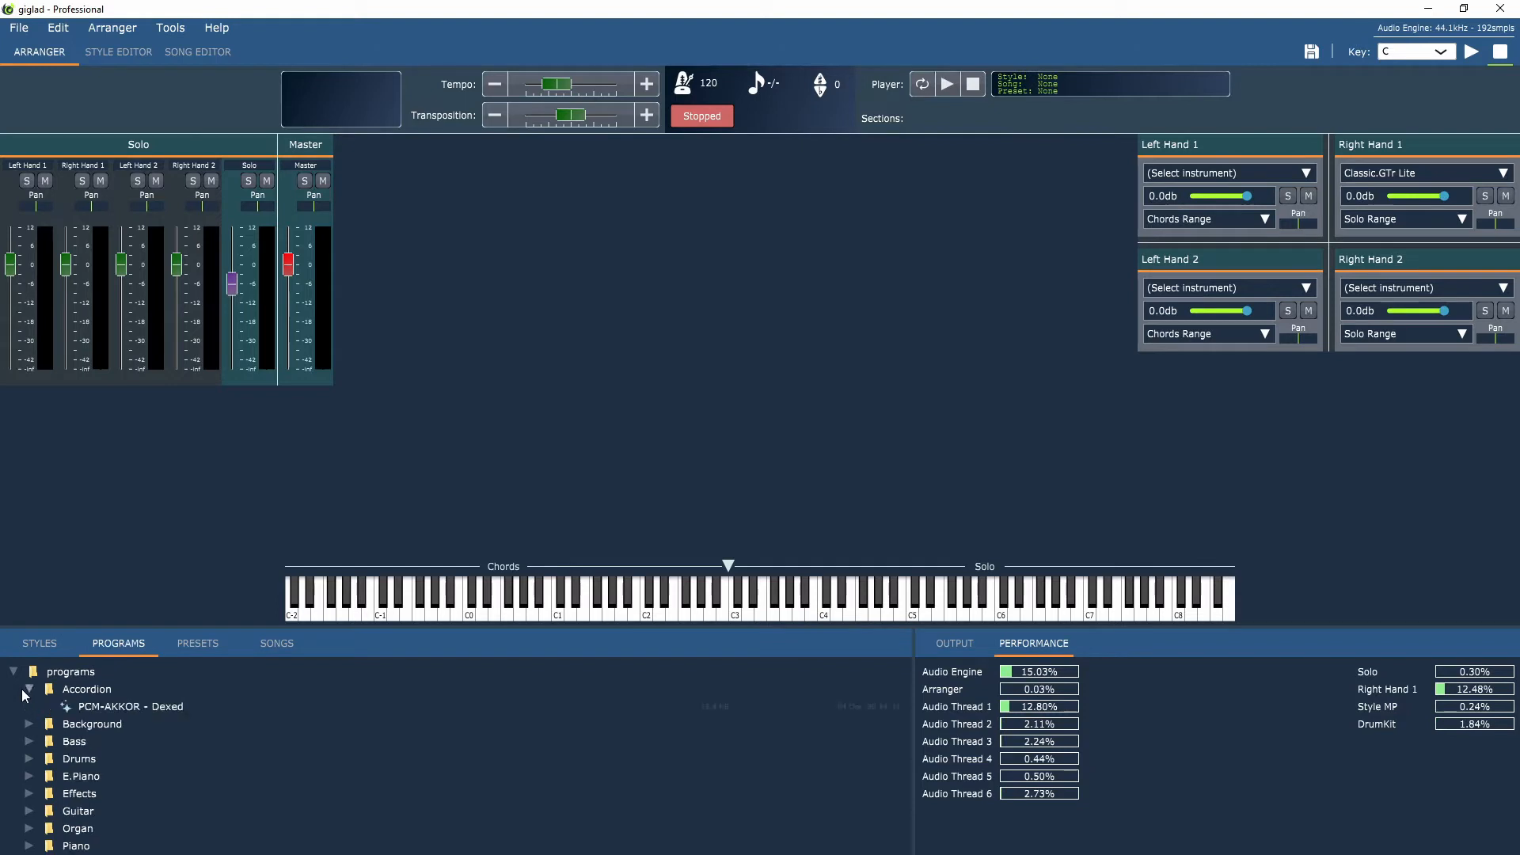
{"action": "left_click", "coordinate": [28, 777]}
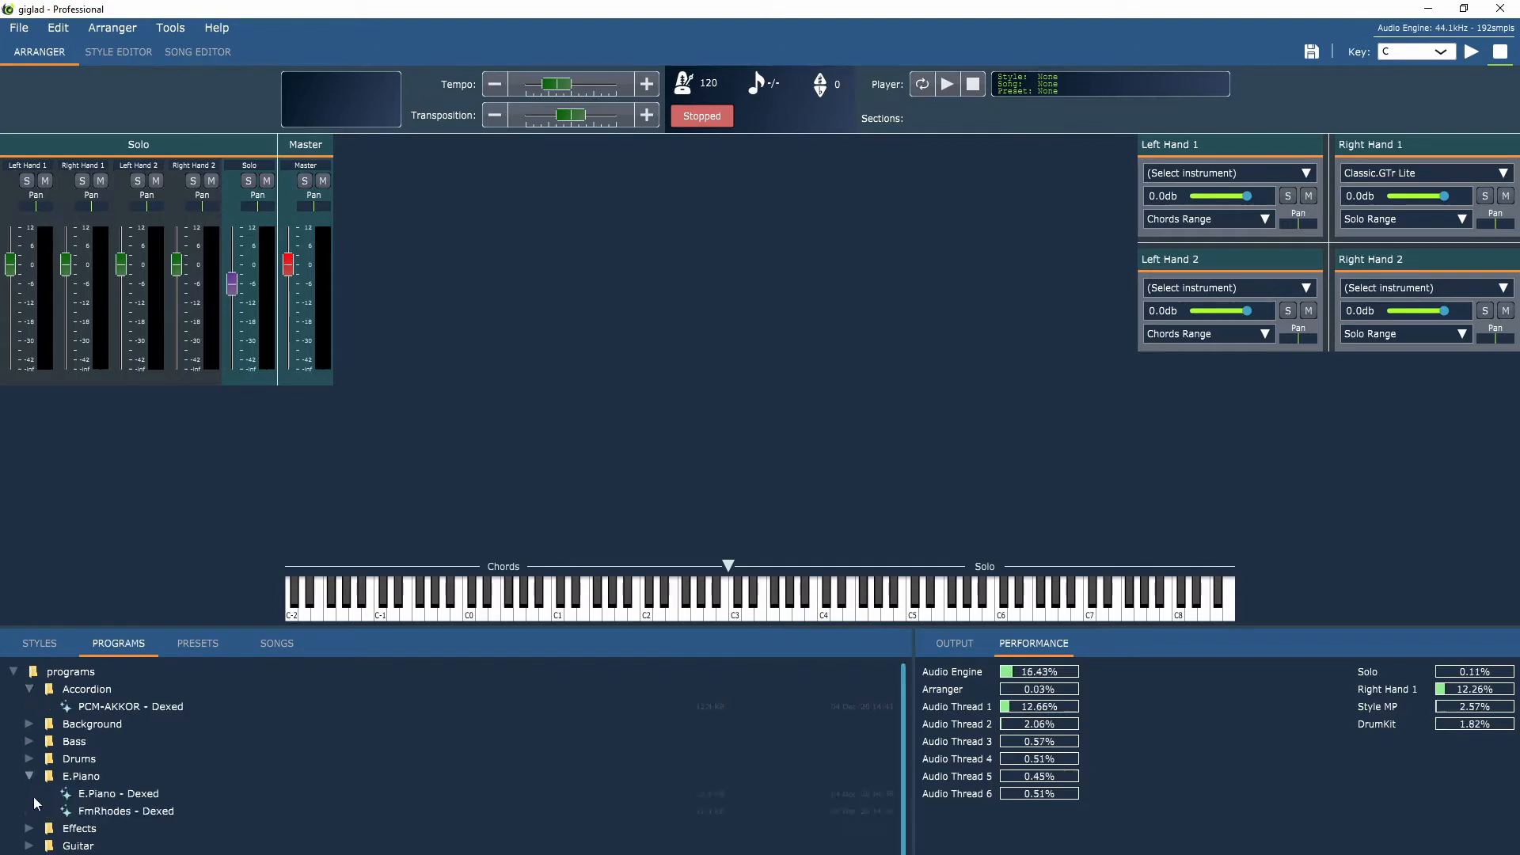
{"action": "left_click", "coordinate": [28, 845]}
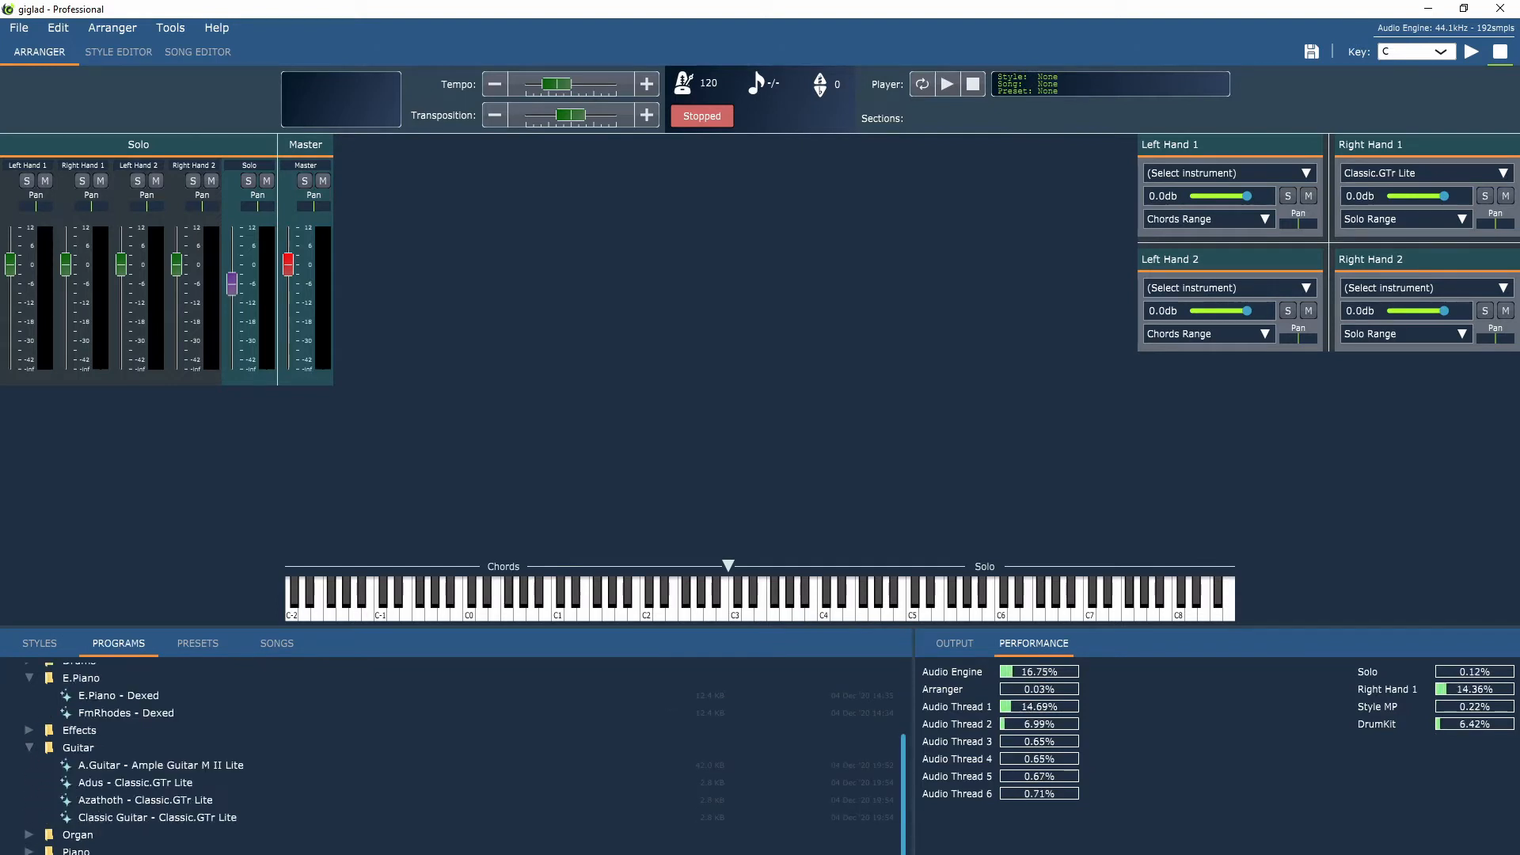
{"action": "scroll", "coordinate": [140, 851], "scroll_direction": "down", "scroll_amount": 2}
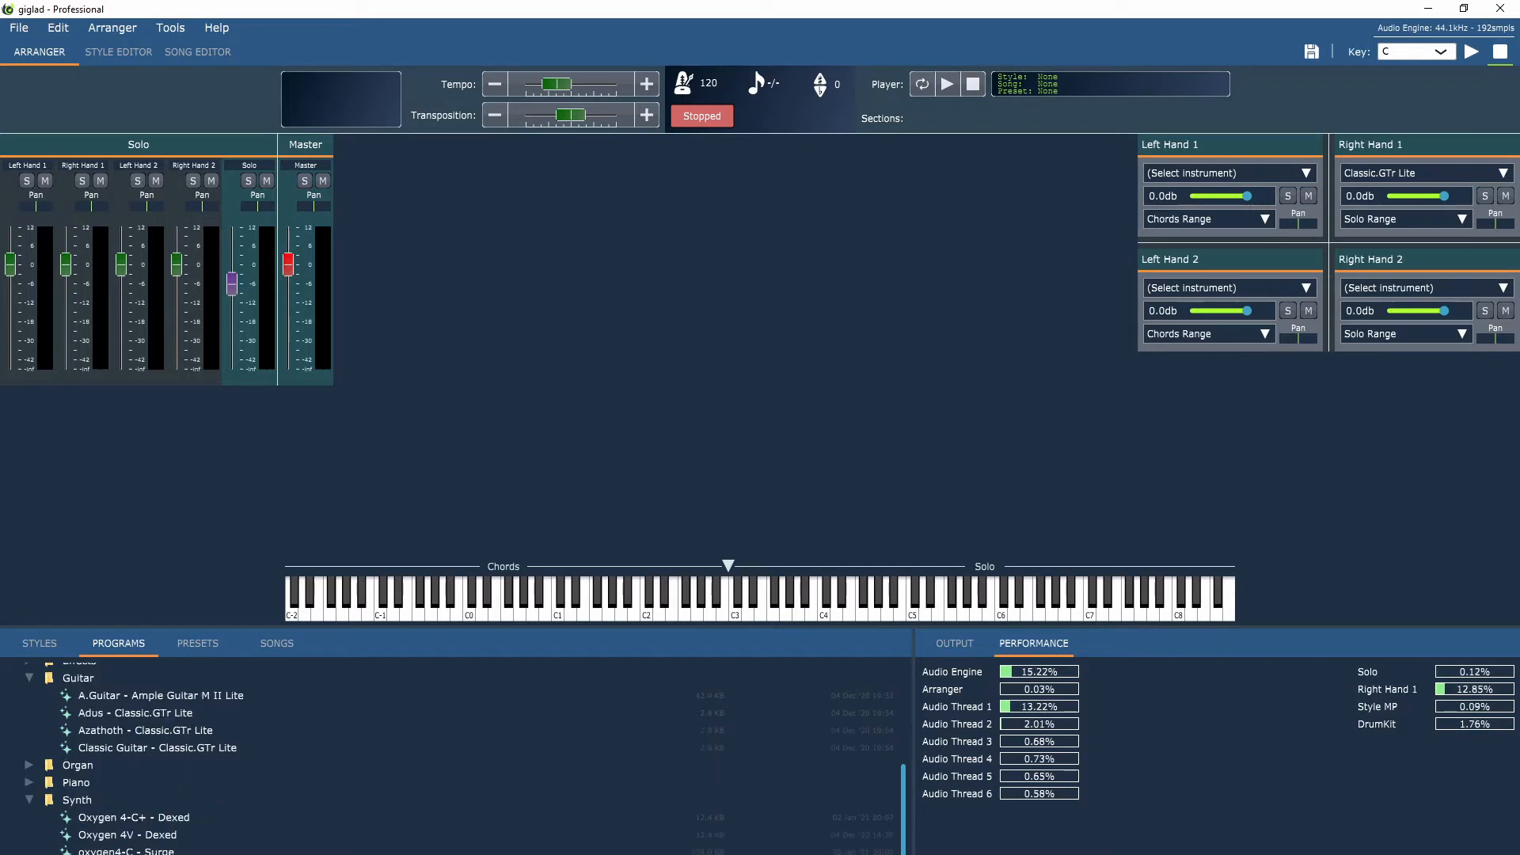
{"action": "left_click_drag", "start_coordinate": [135, 852], "coordinate": [1462, 173]}
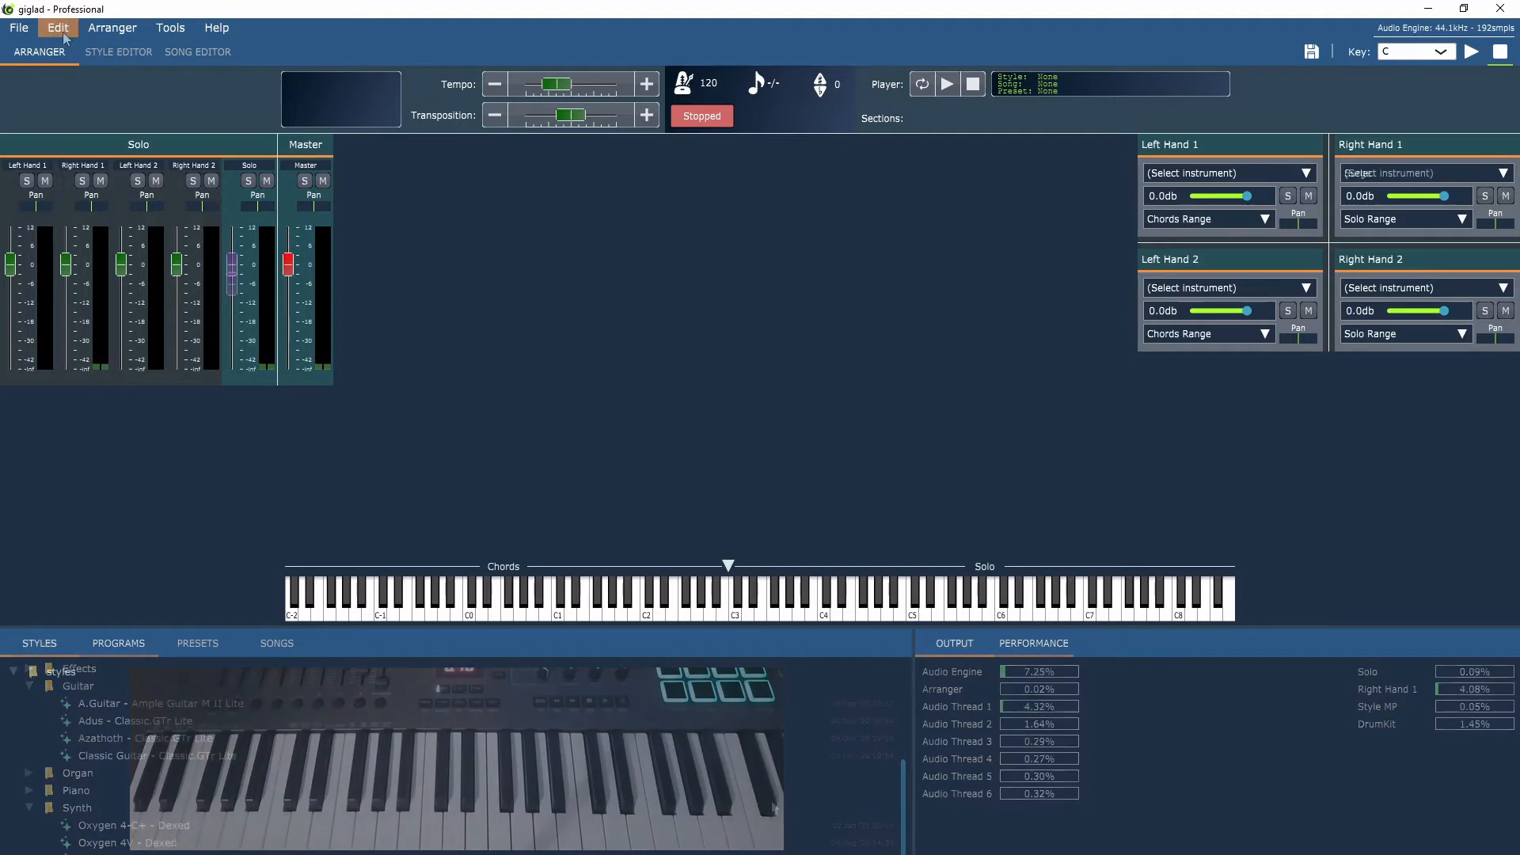
Create a new style named myStyle with a 3/4 time signature
{"action": "left_click", "coordinate": [19, 27]}
{"action": "mouse_move", "coordinate": [27, 50]}
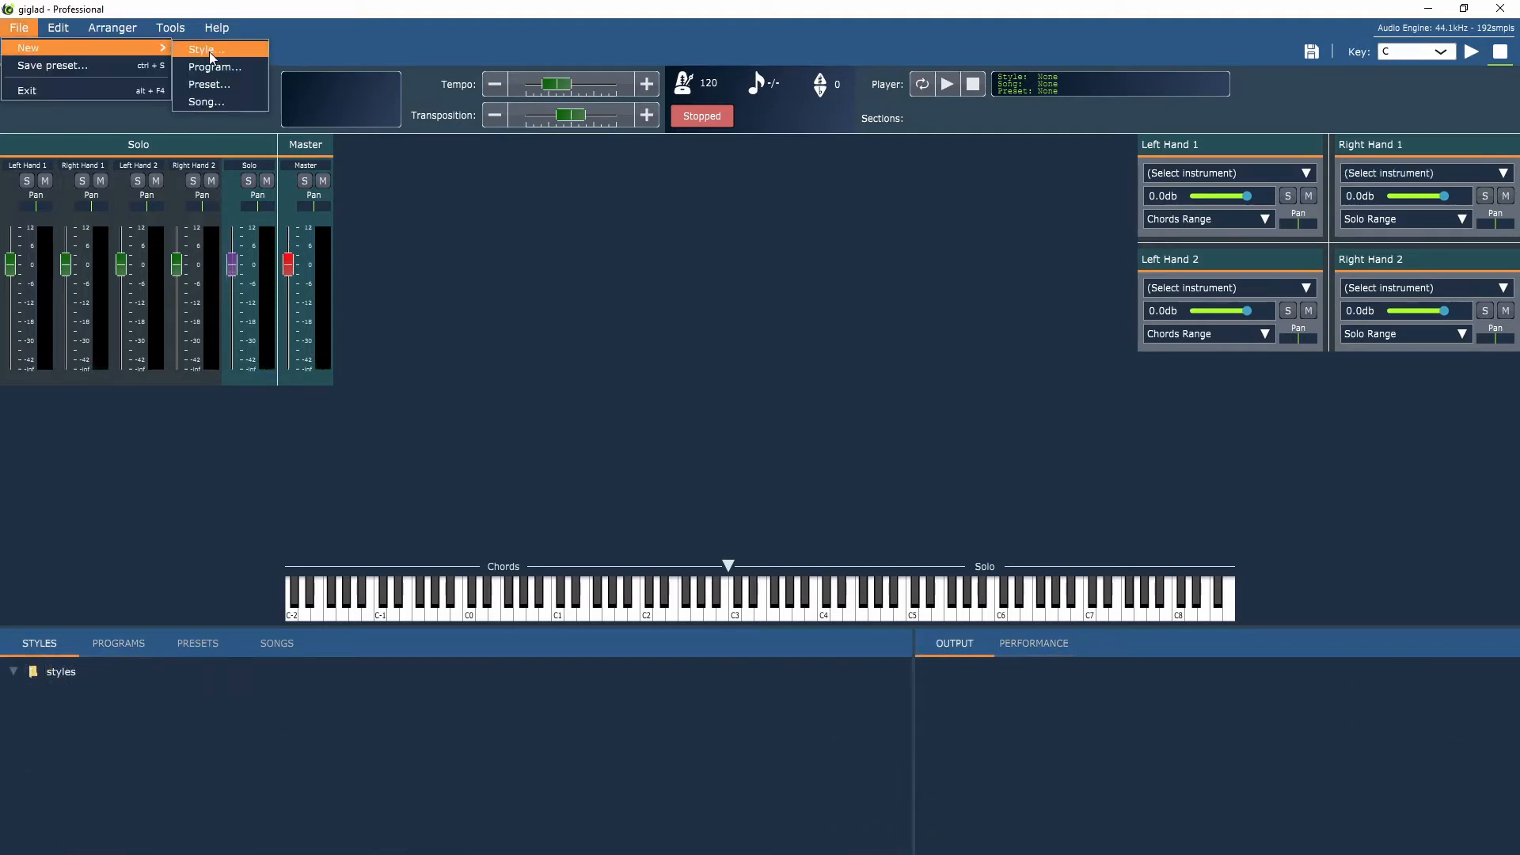
{"action": "left_click", "coordinate": [219, 50]}
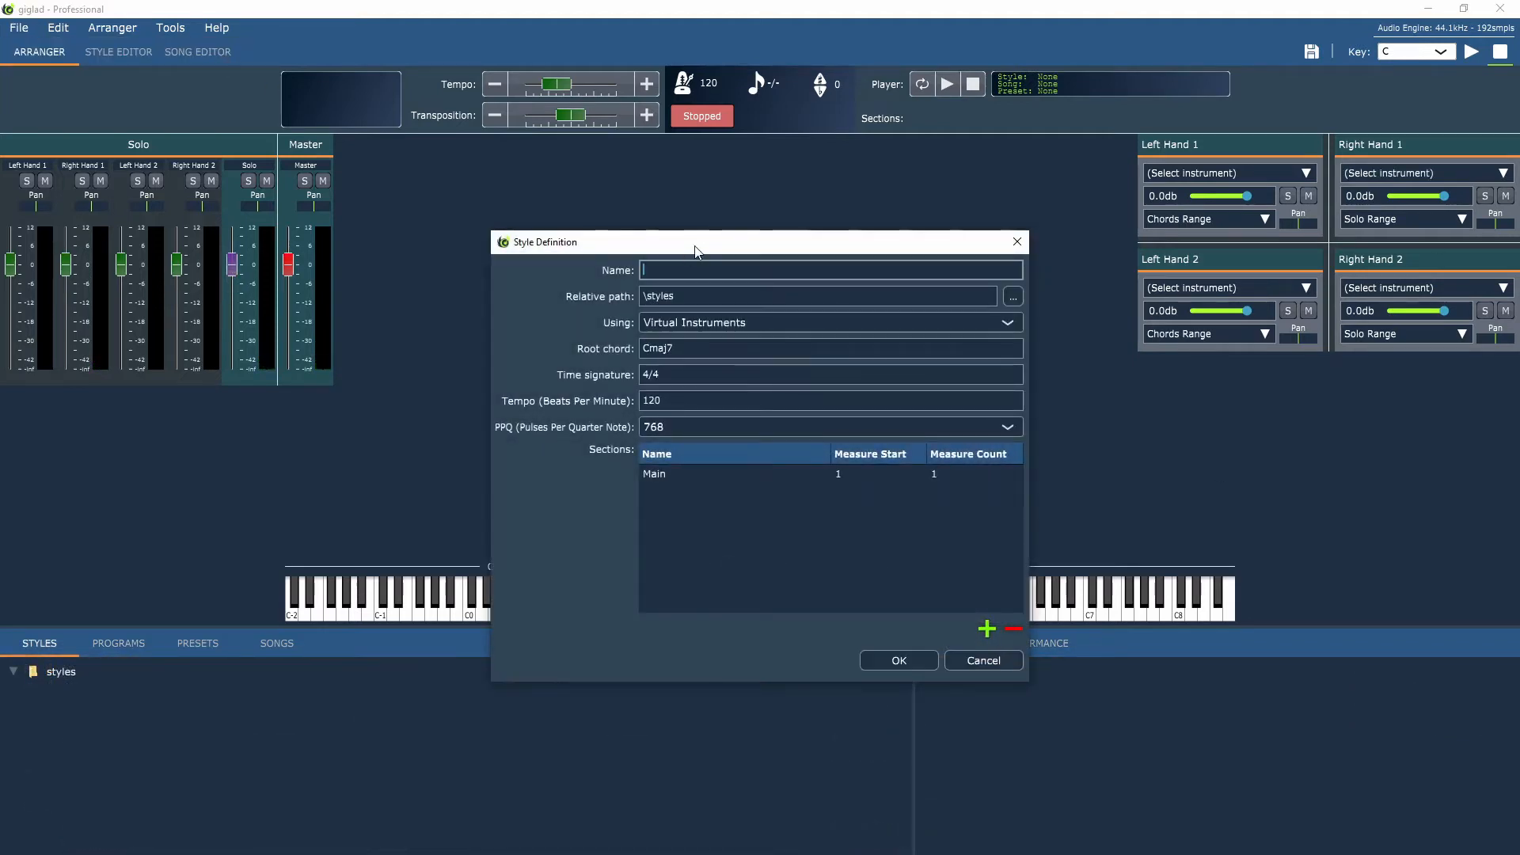
{"action": "type", "text": "myStyle"}
{"action": "left_click", "coordinate": [677, 373]}
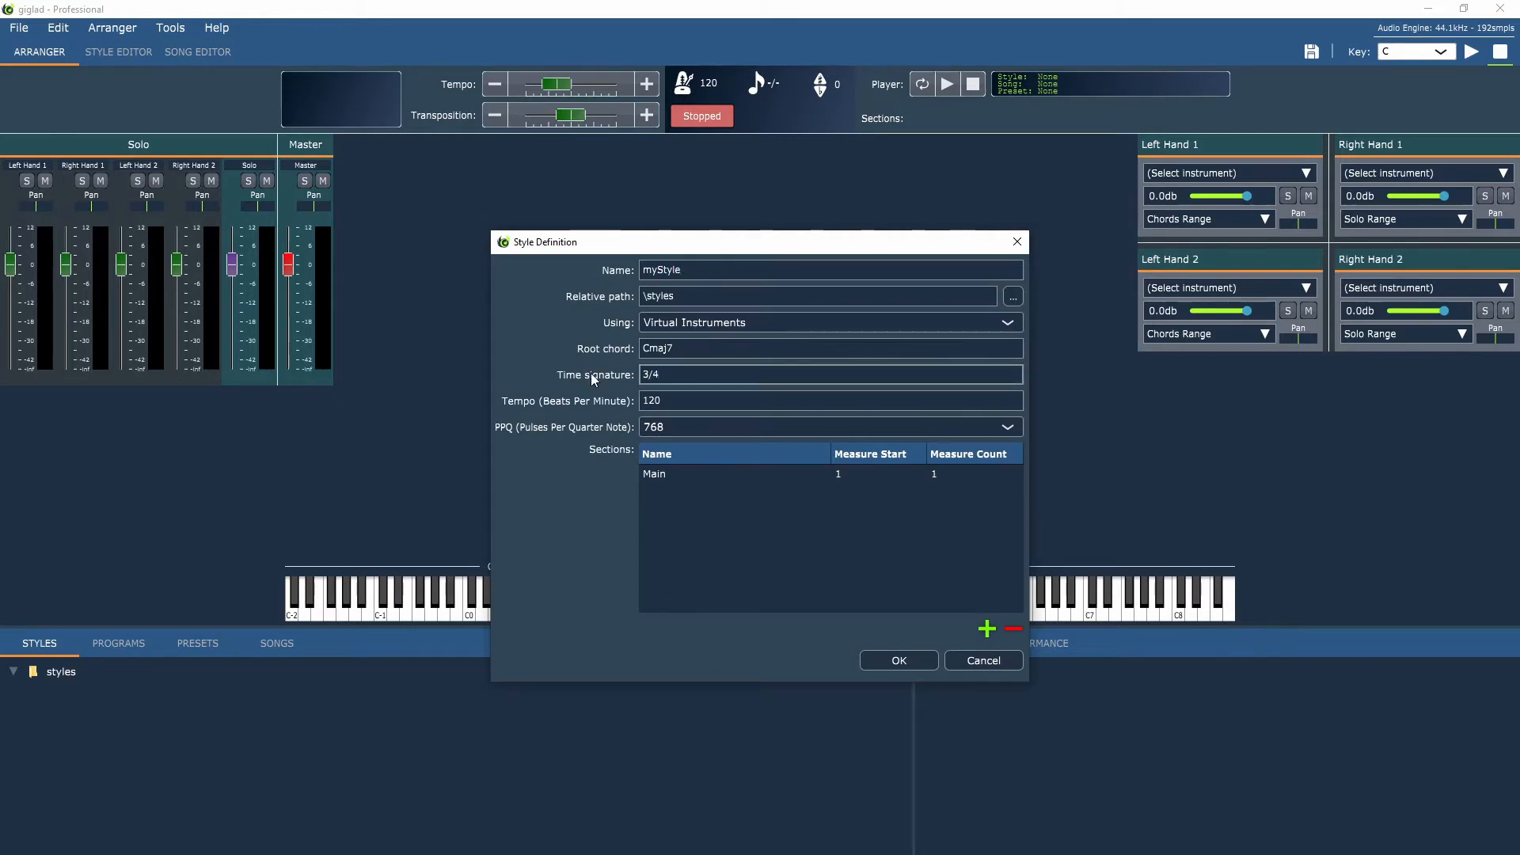
{"action": "left_click", "coordinate": [898, 668]}
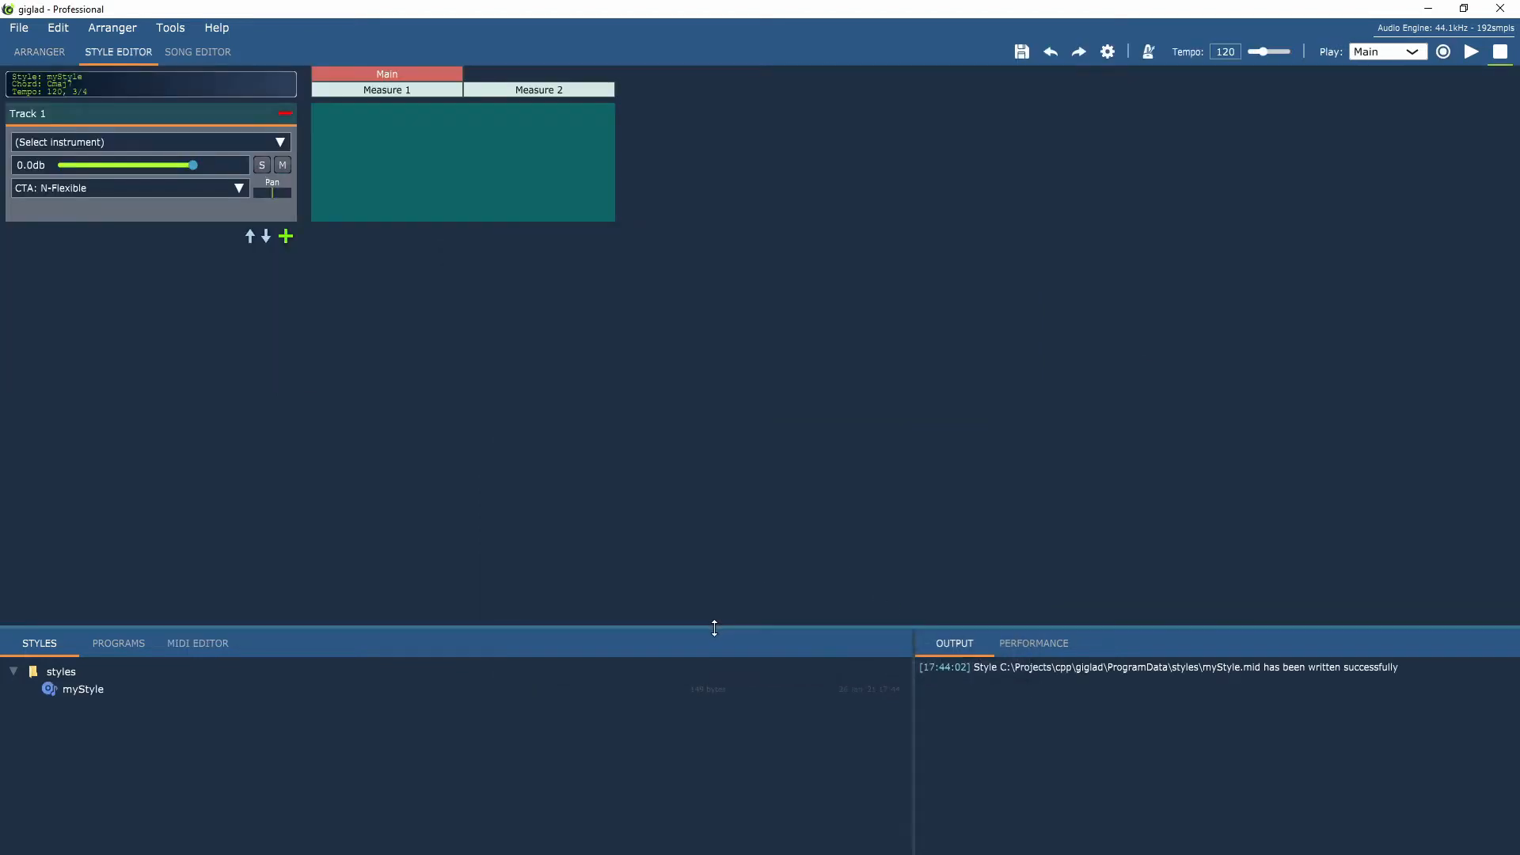
Enlarge the lower pane of the style editor and rename Track 1 as Guitar
{"action": "left_click_drag", "start_coordinate": [713, 625], "coordinate": [709, 384]}
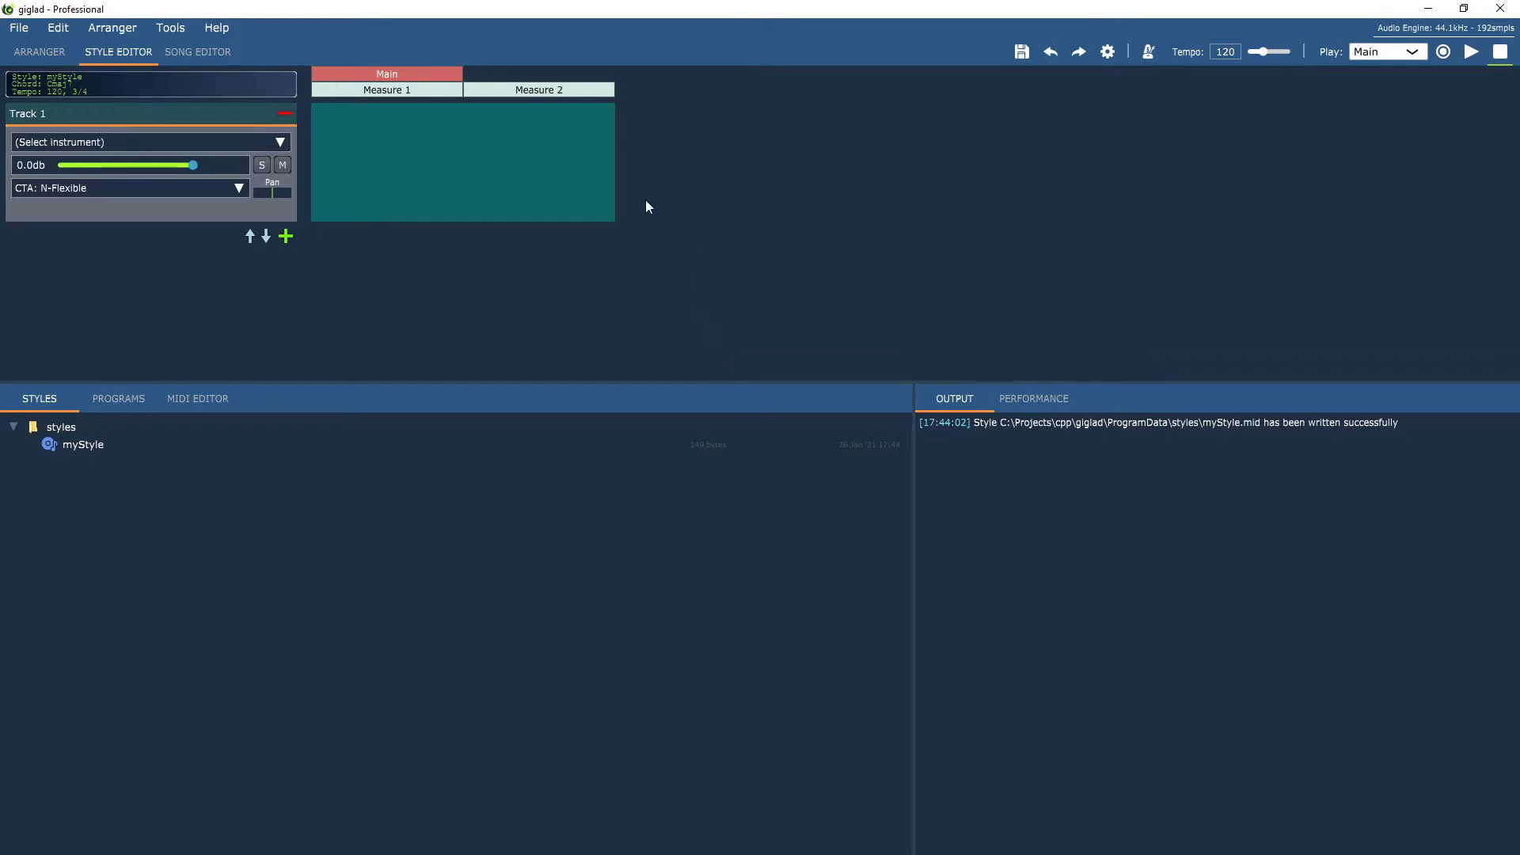
{"action": "double_click", "coordinate": [132, 111]}
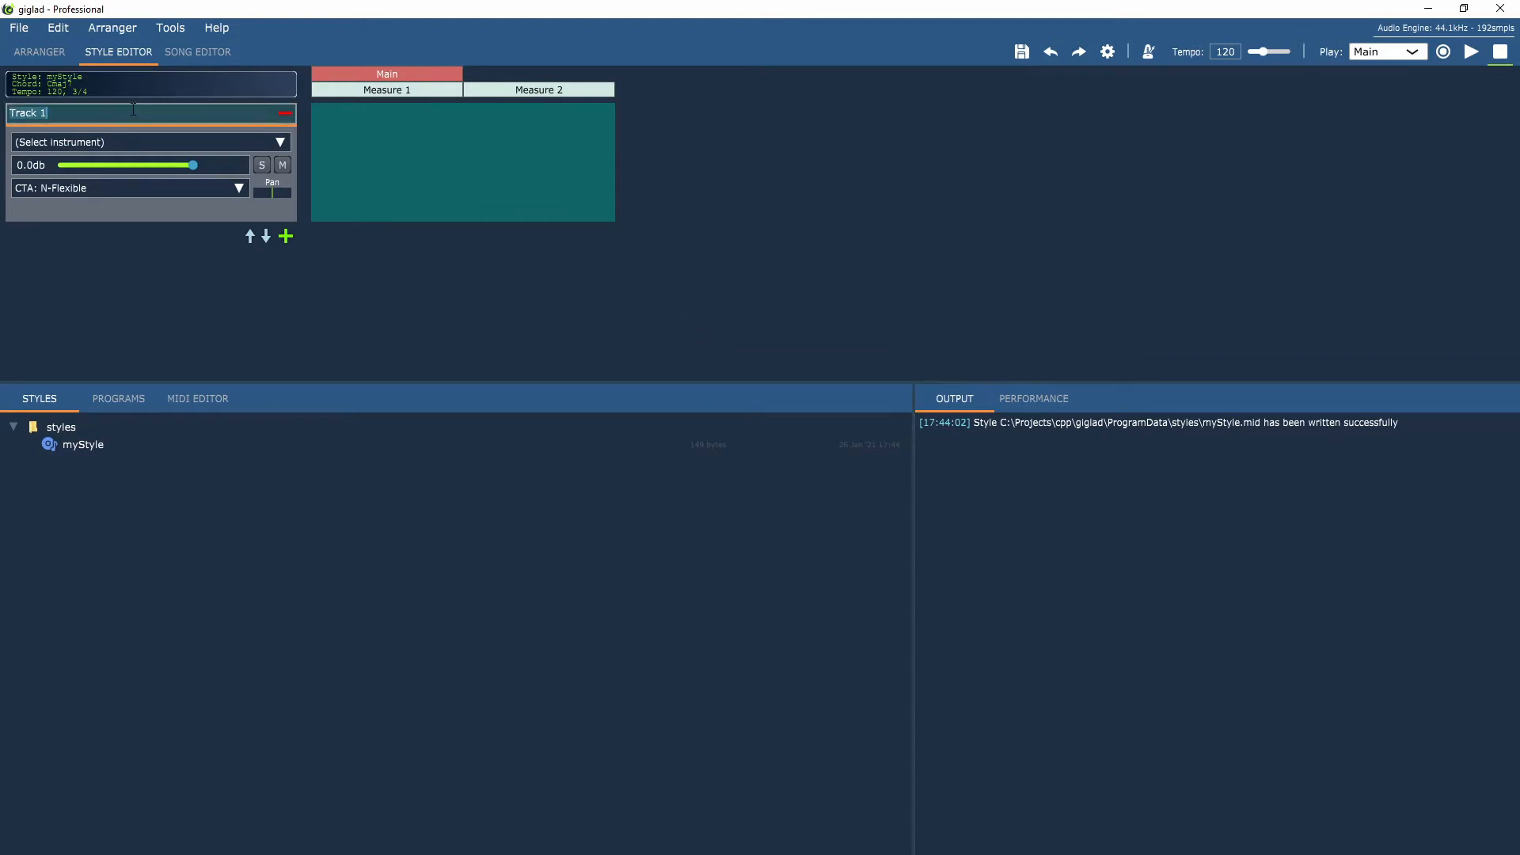
{"action": "type", "text": "Guitar"}
{"action": "key", "text": "Return"}
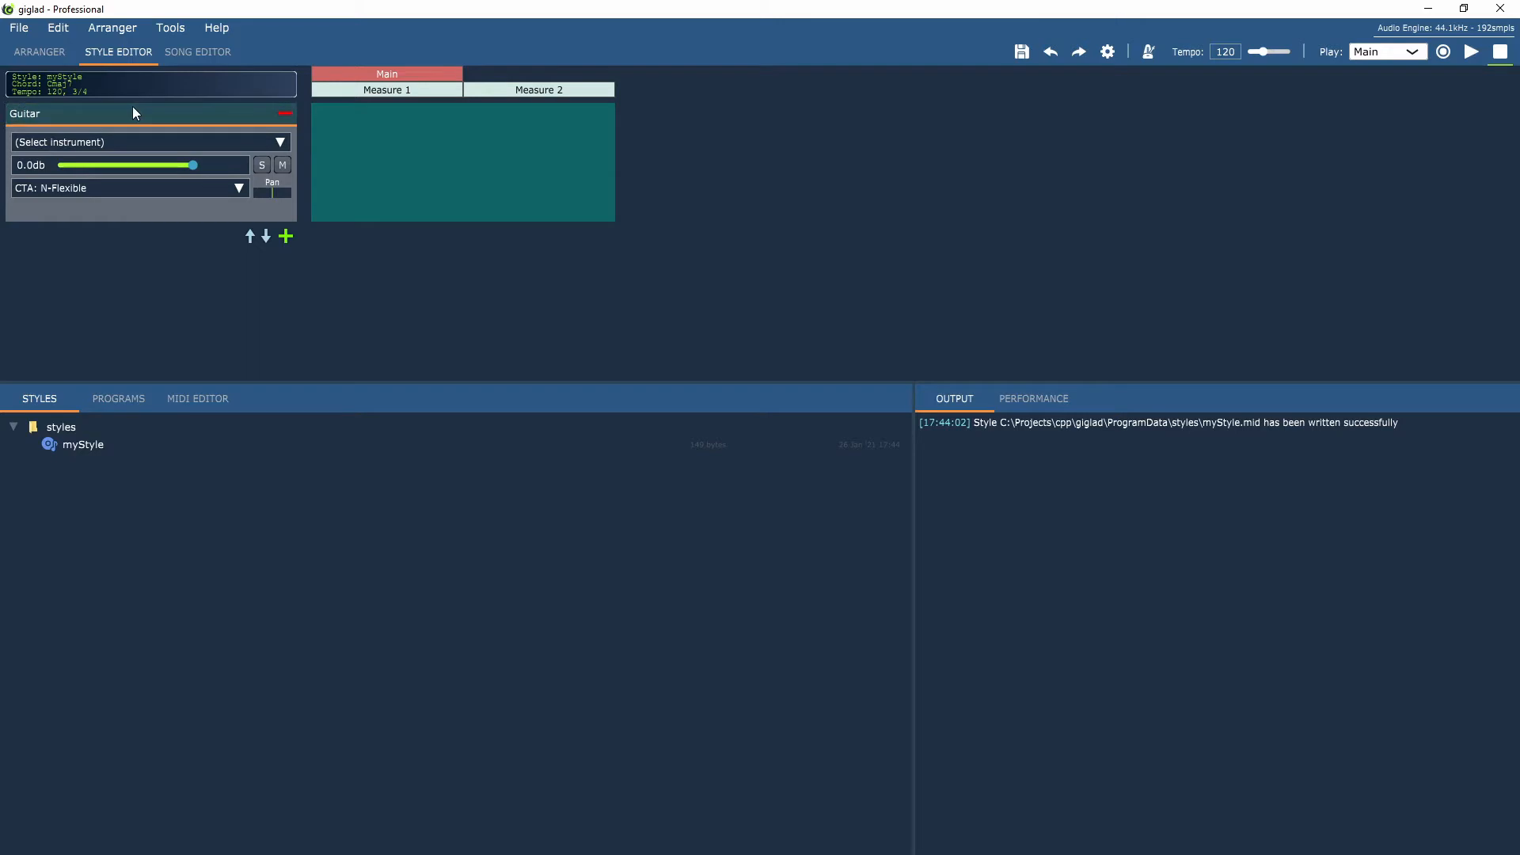
Load the Classic.GTr Lite VST as the Guitar track's instrument and close its plugin window
{"action": "left_click", "coordinate": [283, 142]}
{"action": "mouse_move", "coordinate": [334, 151]}
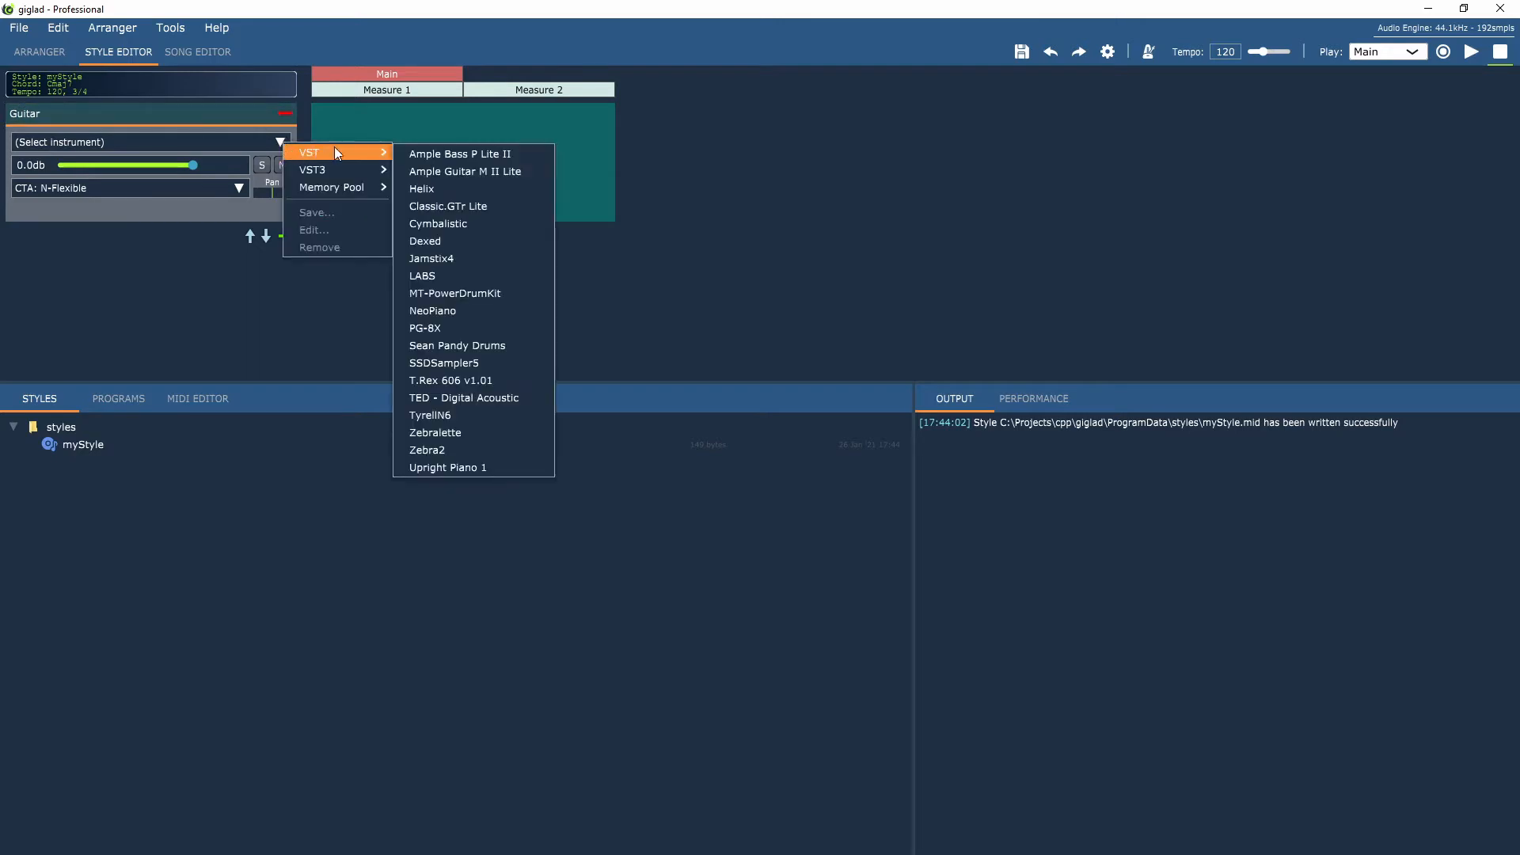
{"action": "left_click", "coordinate": [458, 206]}
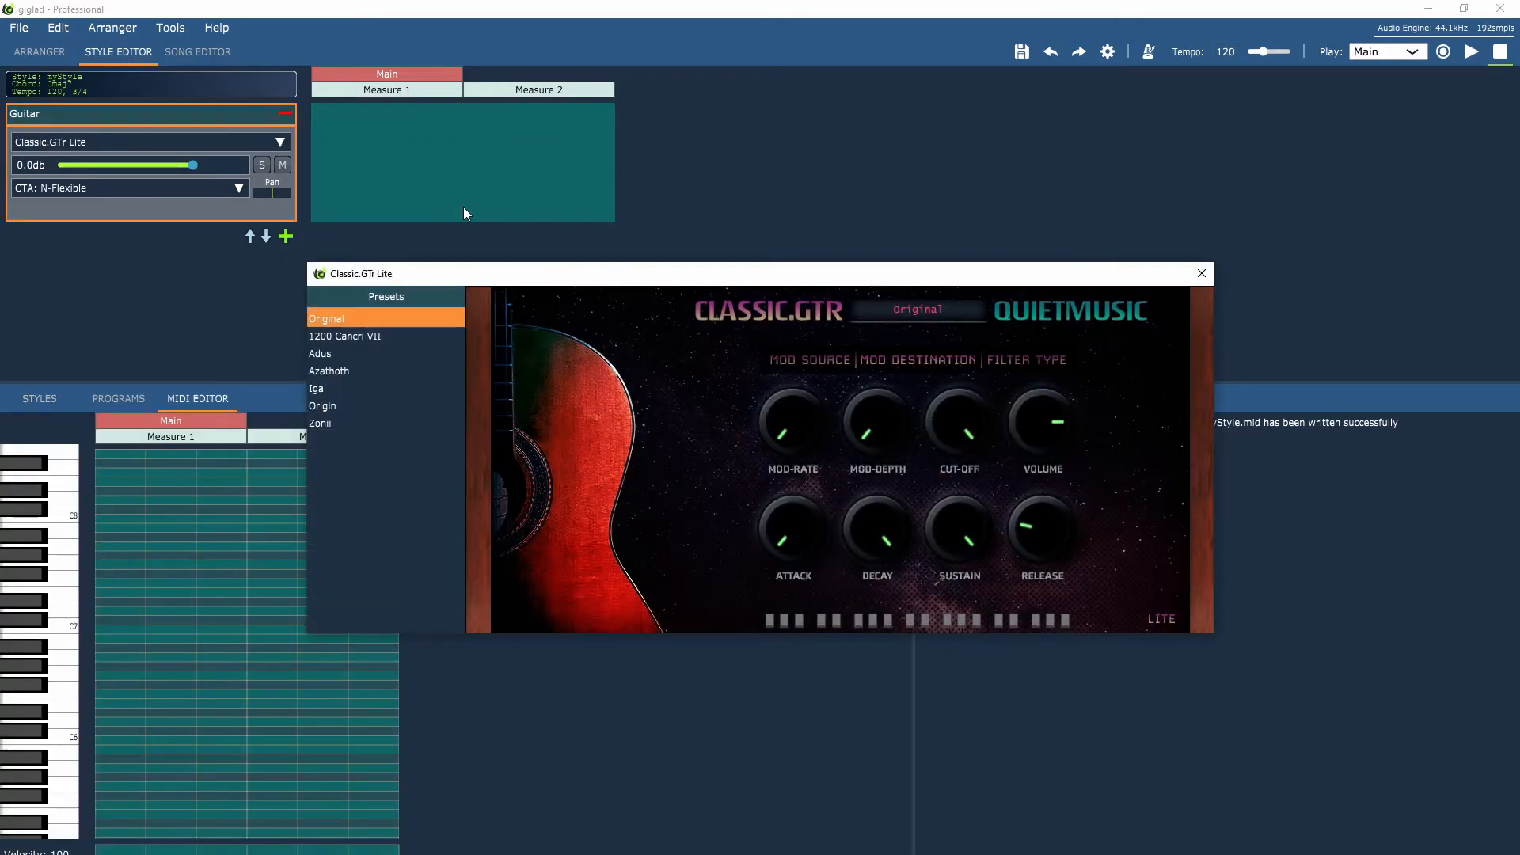
{"action": "left_click", "coordinate": [1201, 274]}
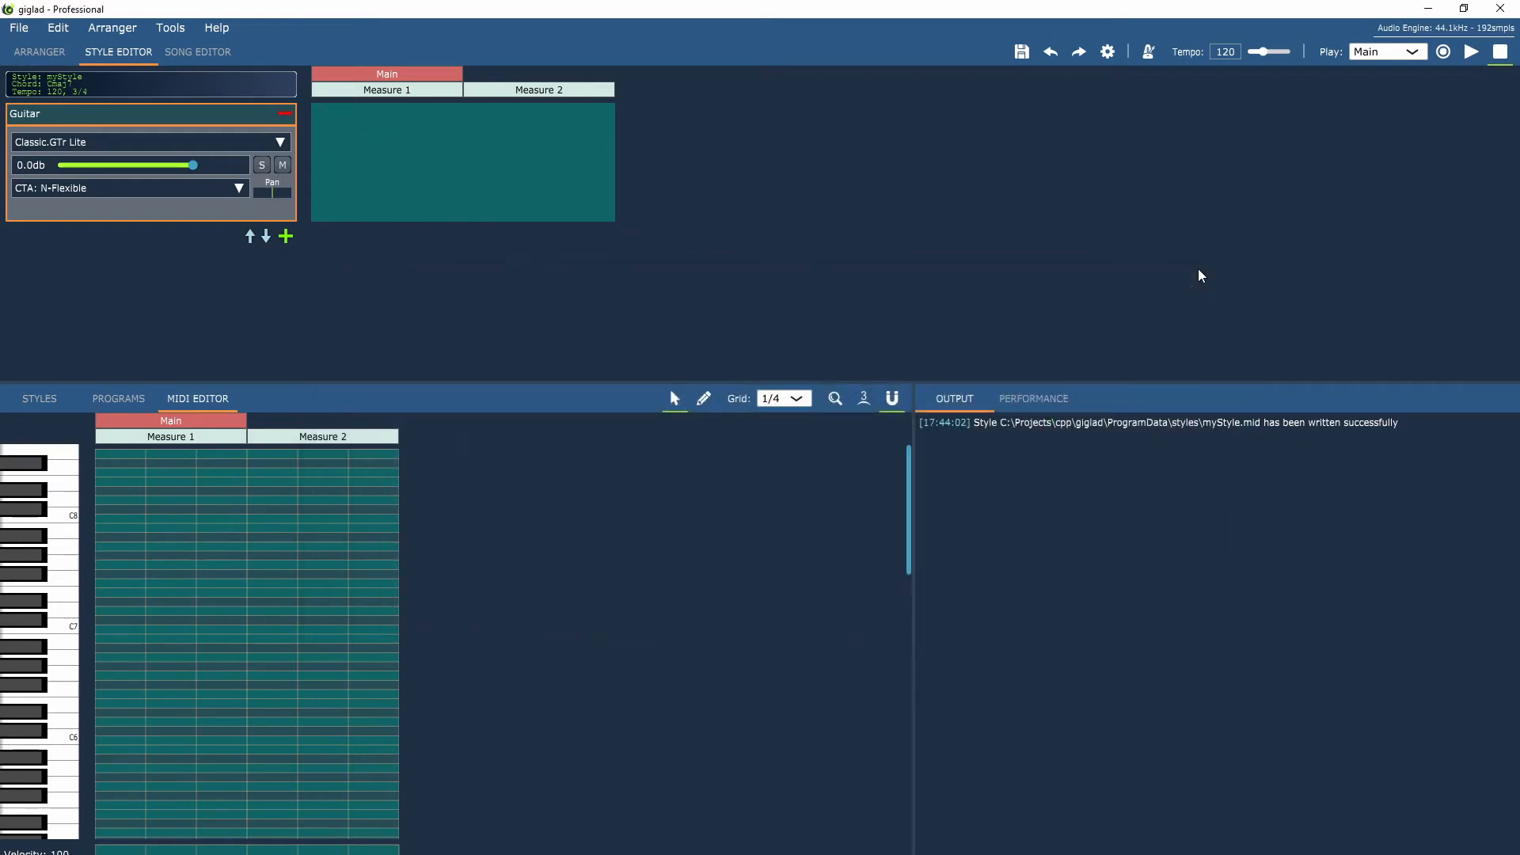
Set the MIDI grid to 1/8 and draw six consecutive notes in Measure 1: C3, E3, G3, E3, G3, E3
{"action": "left_click", "coordinate": [798, 399]}
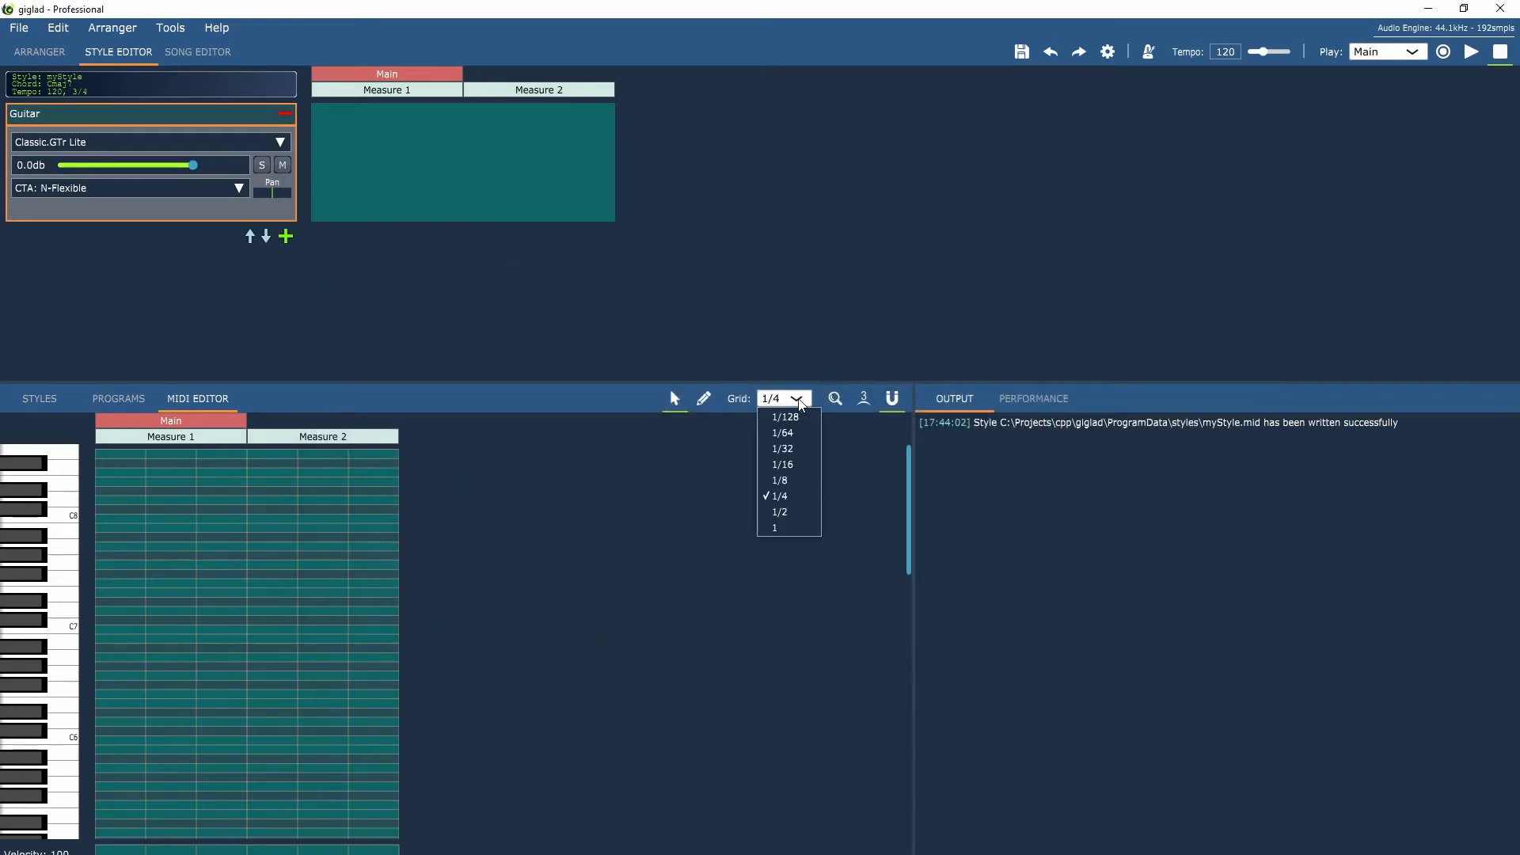
{"action": "left_click", "coordinate": [780, 480]}
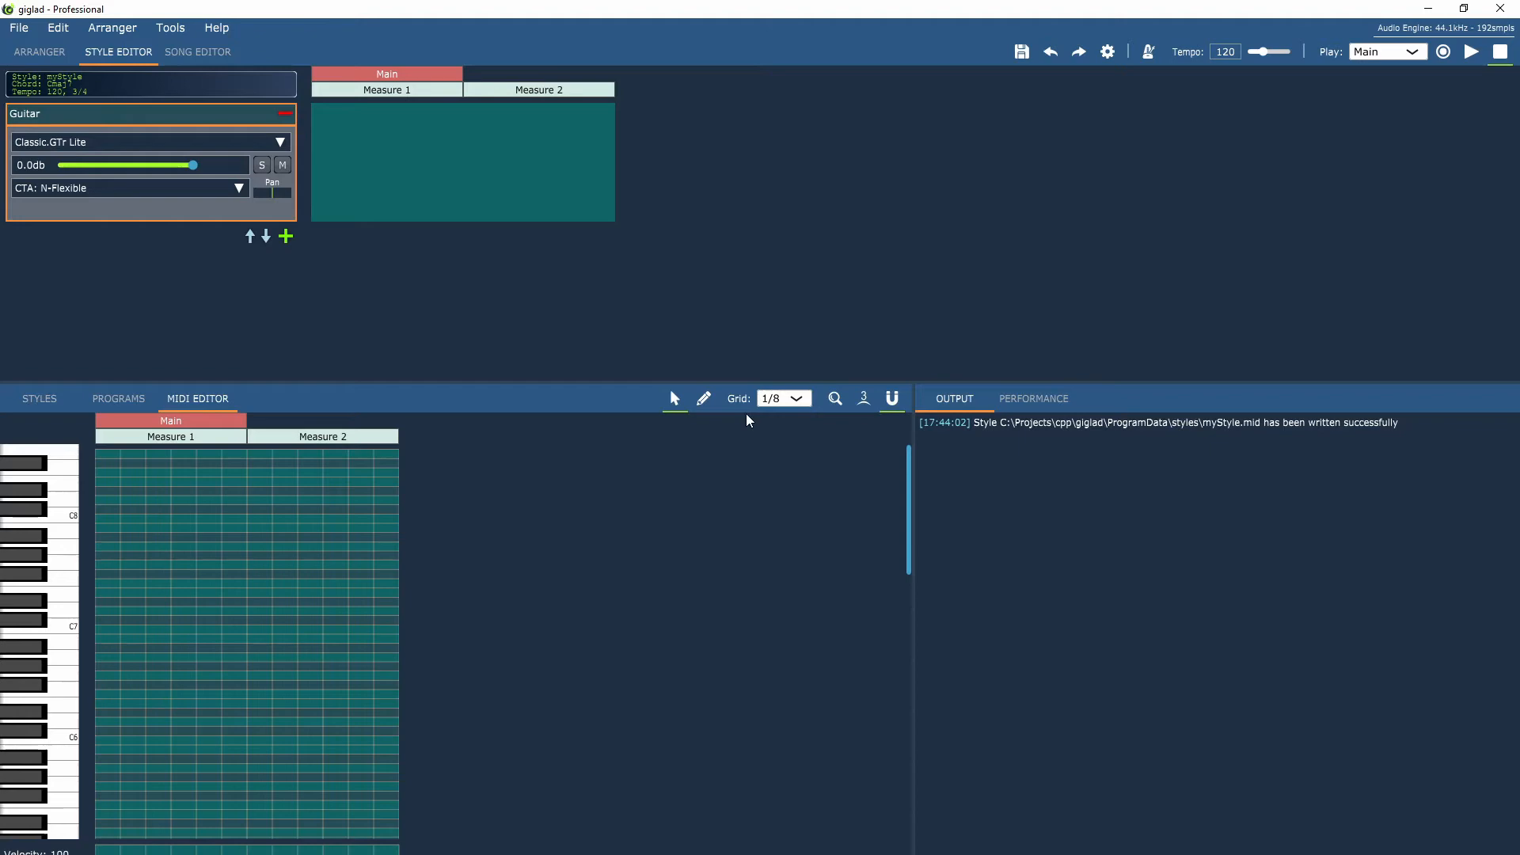
{"action": "left_click", "coordinate": [707, 404]}
{"action": "scroll", "coordinate": [60, 621], "scroll_direction": "down", "scroll_amount": 5}
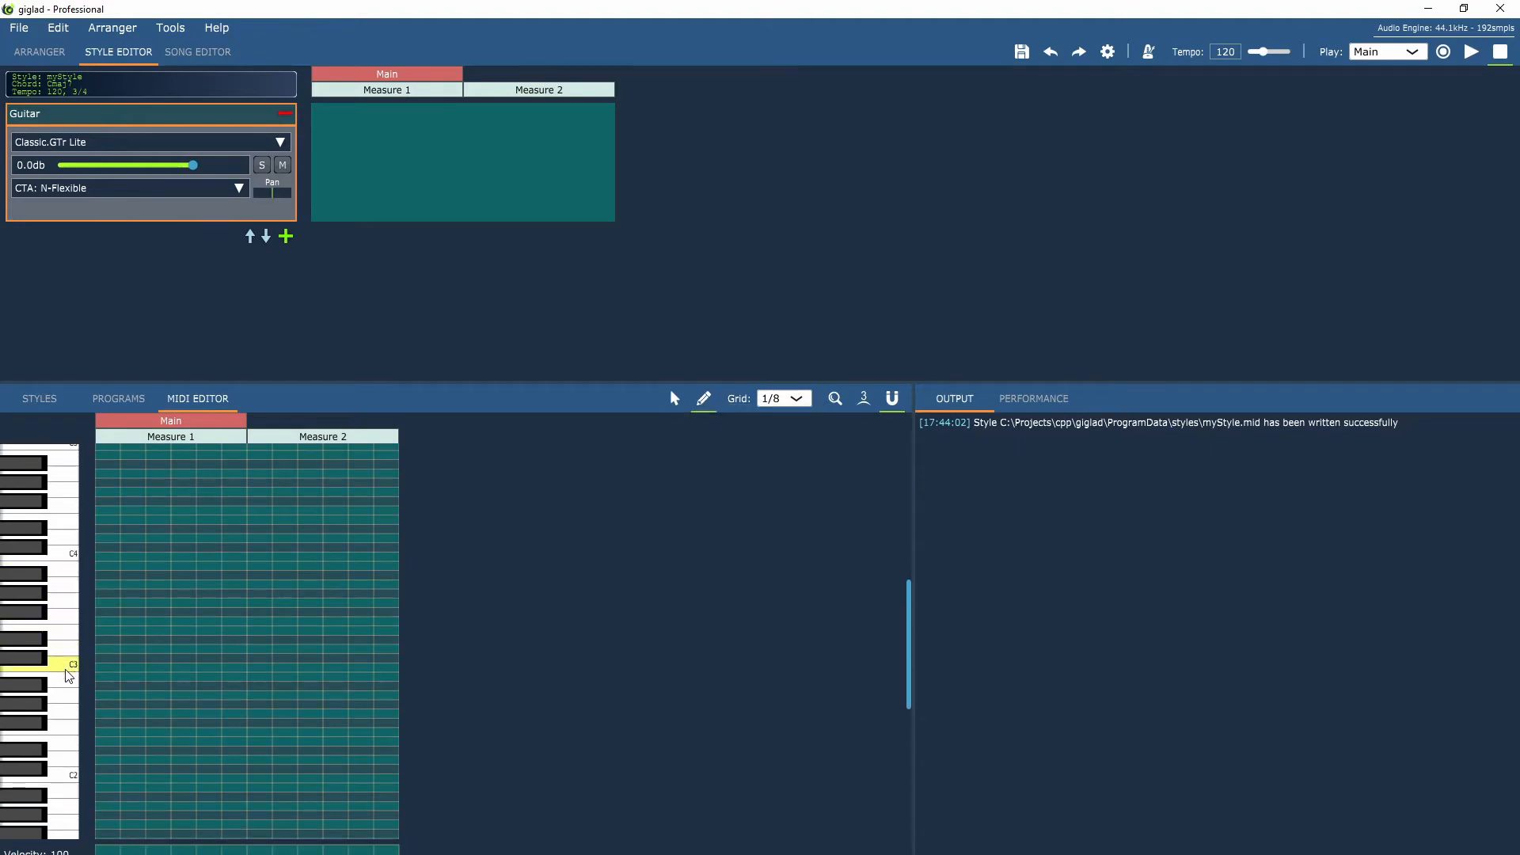
{"action": "left_click", "coordinate": [103, 668]}
{"action": "left_click", "coordinate": [132, 631]}
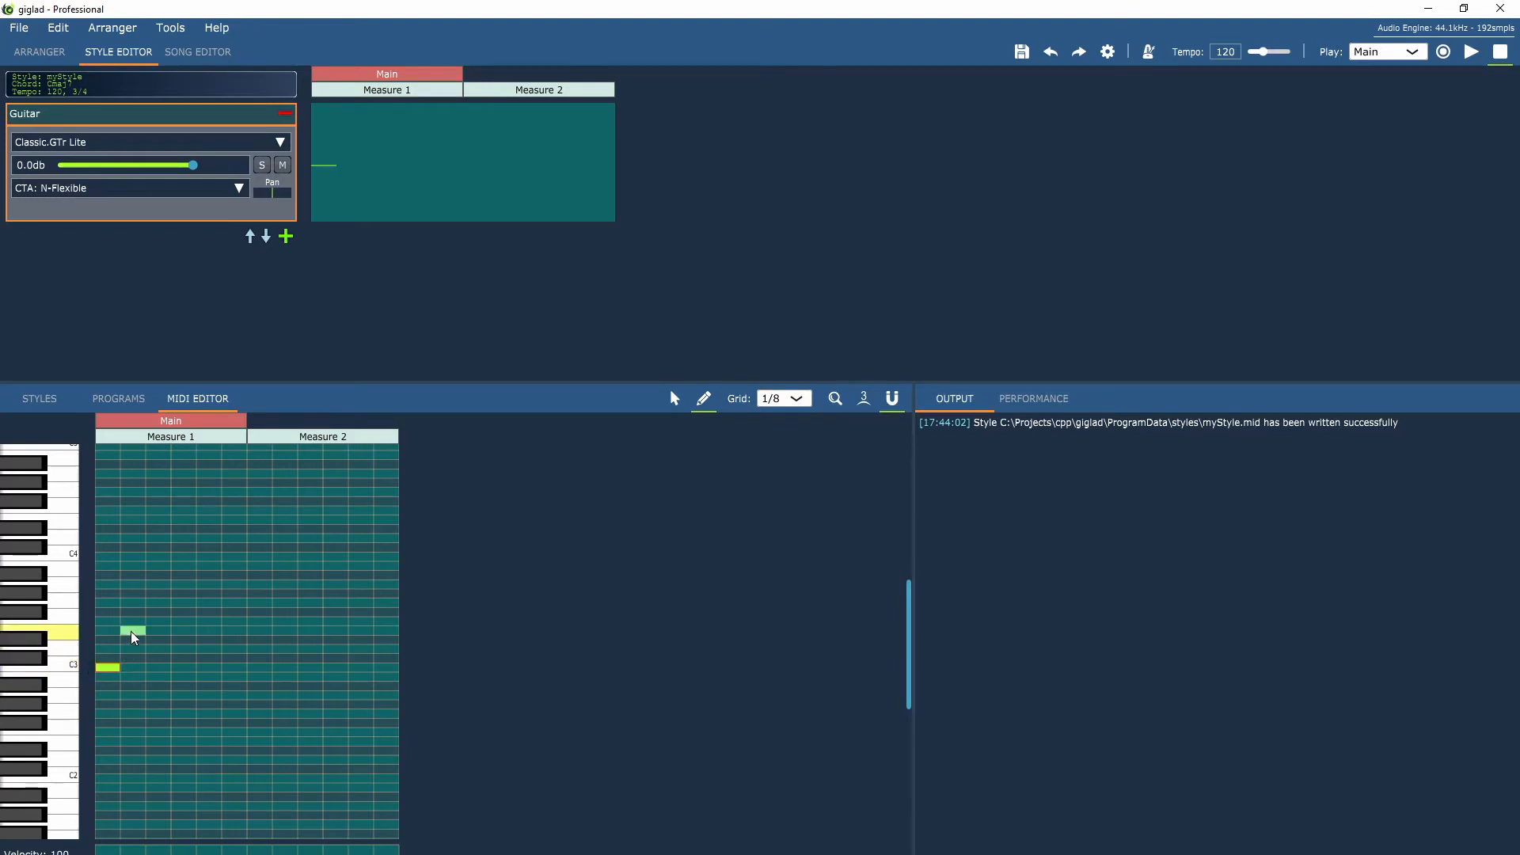
{"action": "left_click", "coordinate": [159, 604]}
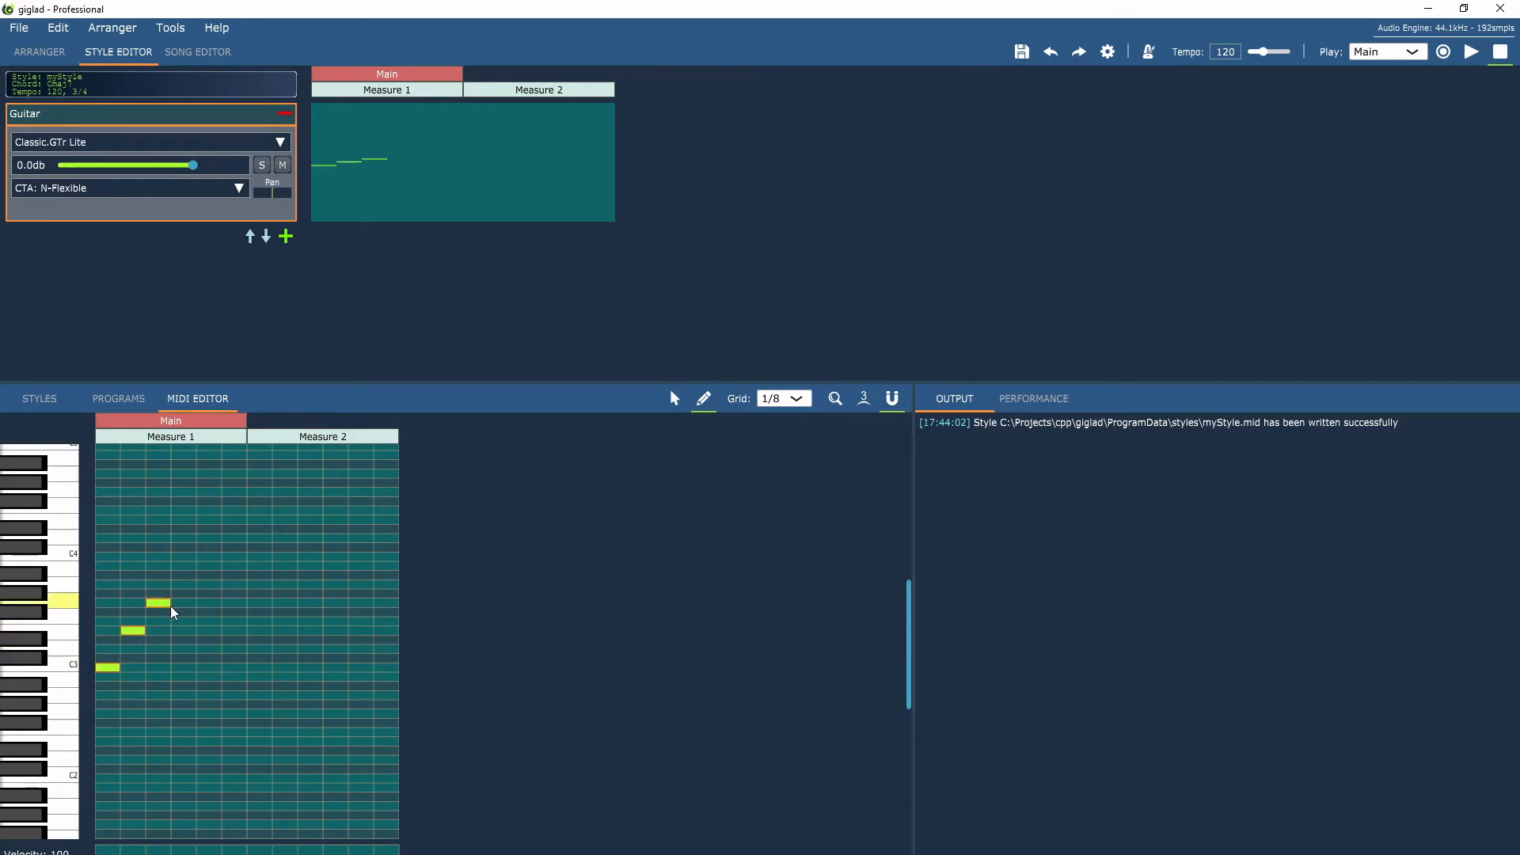
{"action": "left_click", "coordinate": [184, 631]}
{"action": "left_click", "coordinate": [209, 604]}
{"action": "left_click", "coordinate": [237, 633]}
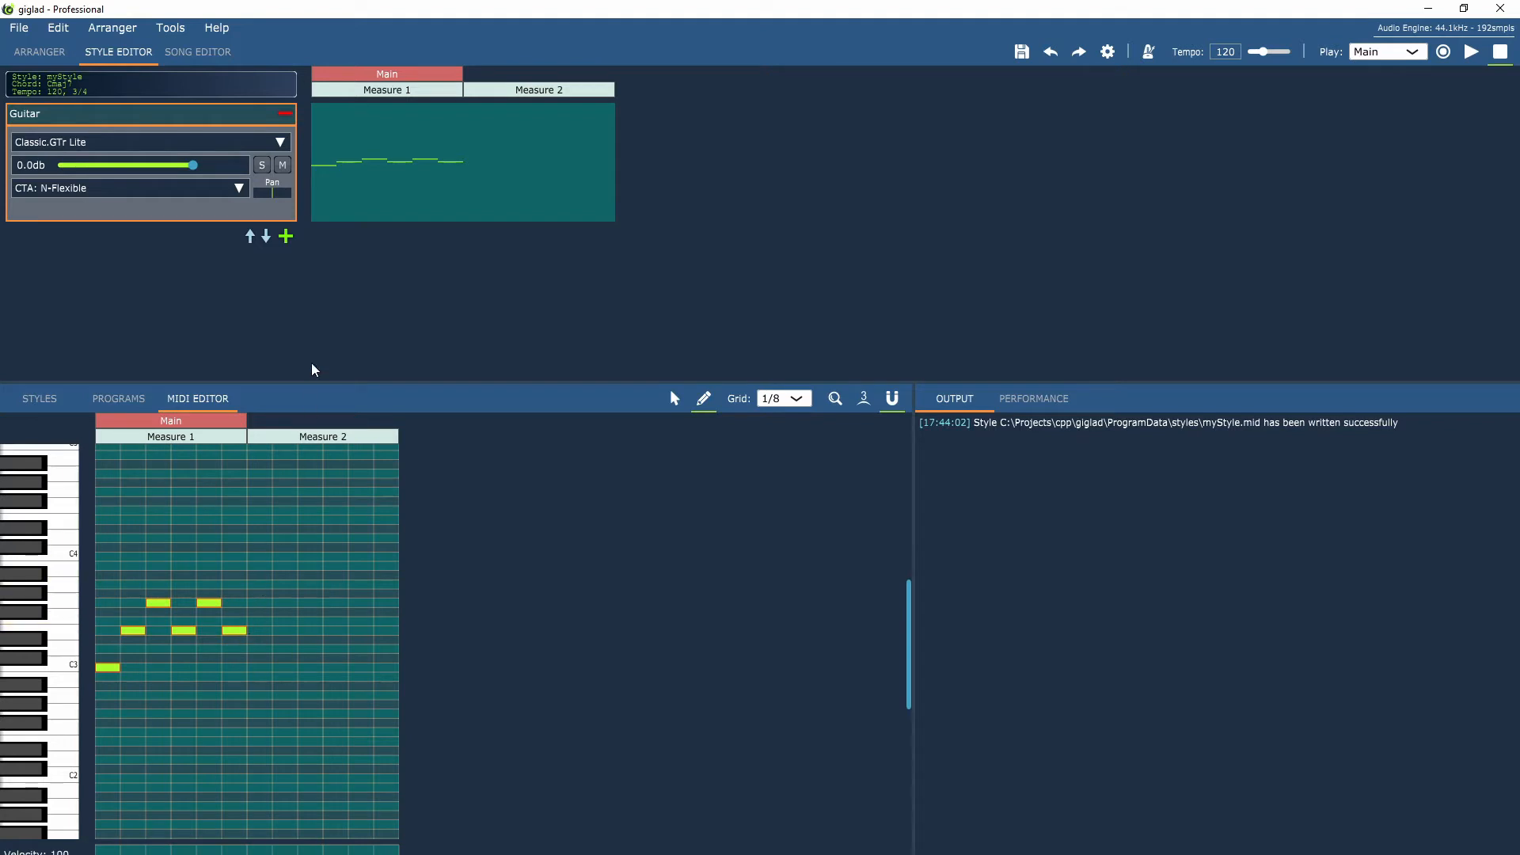
Set the Guitar track's CTA mode to D-Sustain, and play and stop the Main section
{"action": "left_click", "coordinate": [240, 192]}
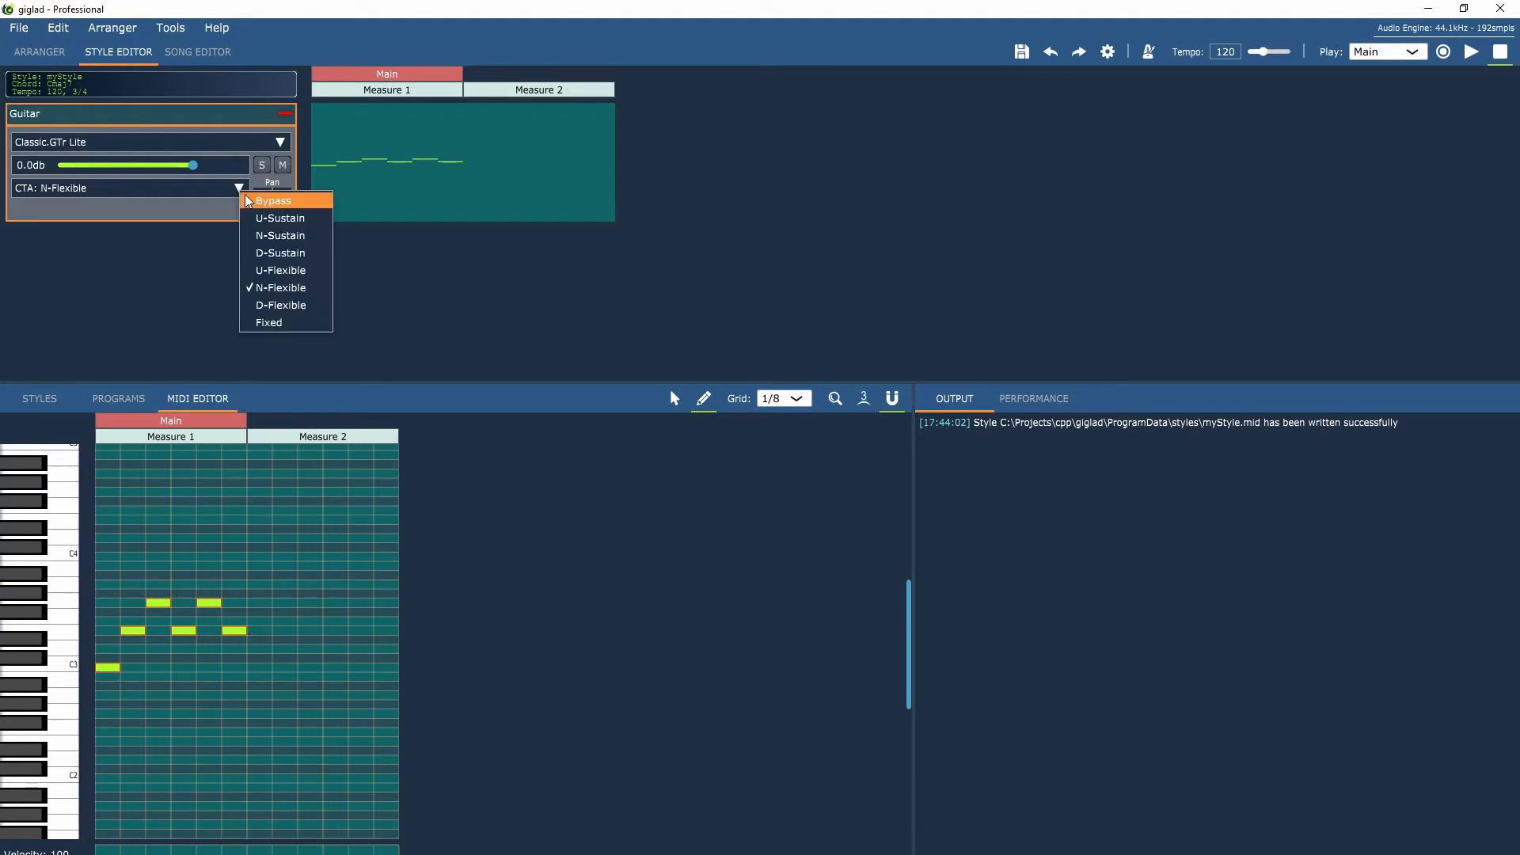
{"action": "left_click", "coordinate": [279, 254]}
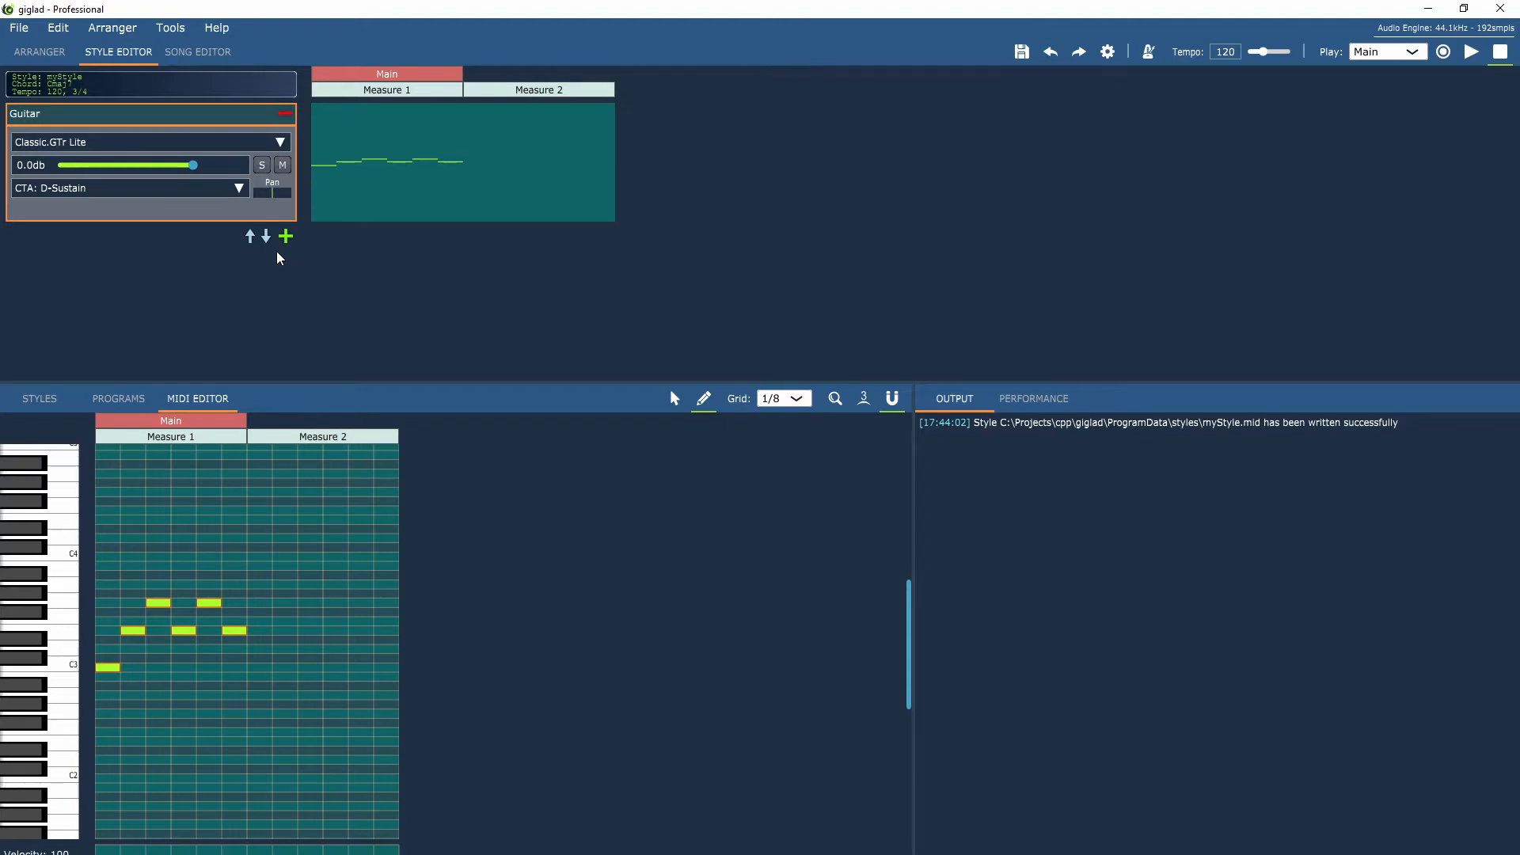
{"action": "left_click", "coordinate": [1471, 53]}
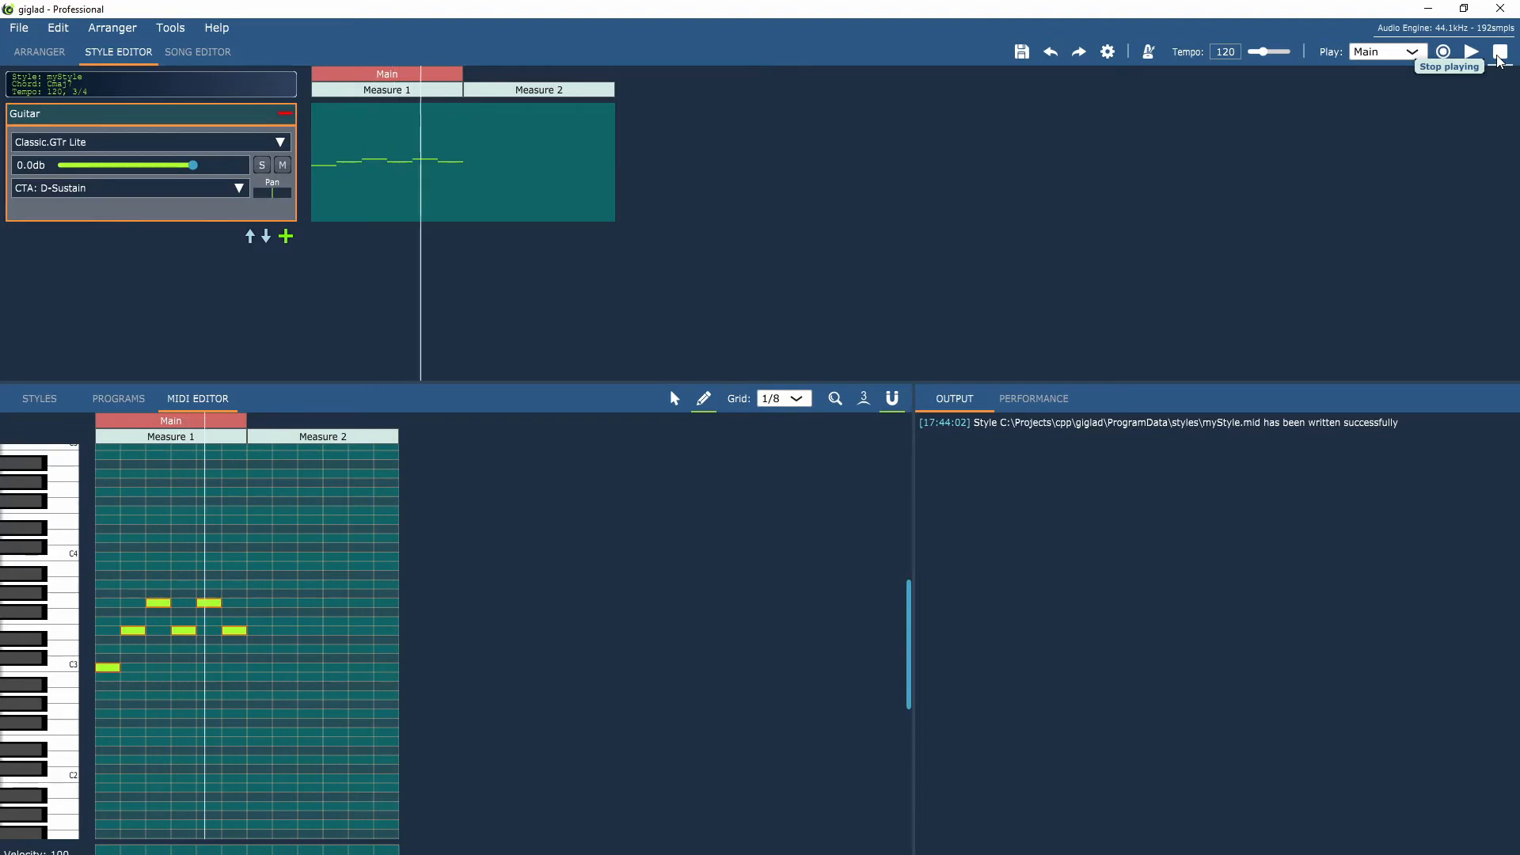
{"action": "left_click", "coordinate": [1498, 57]}
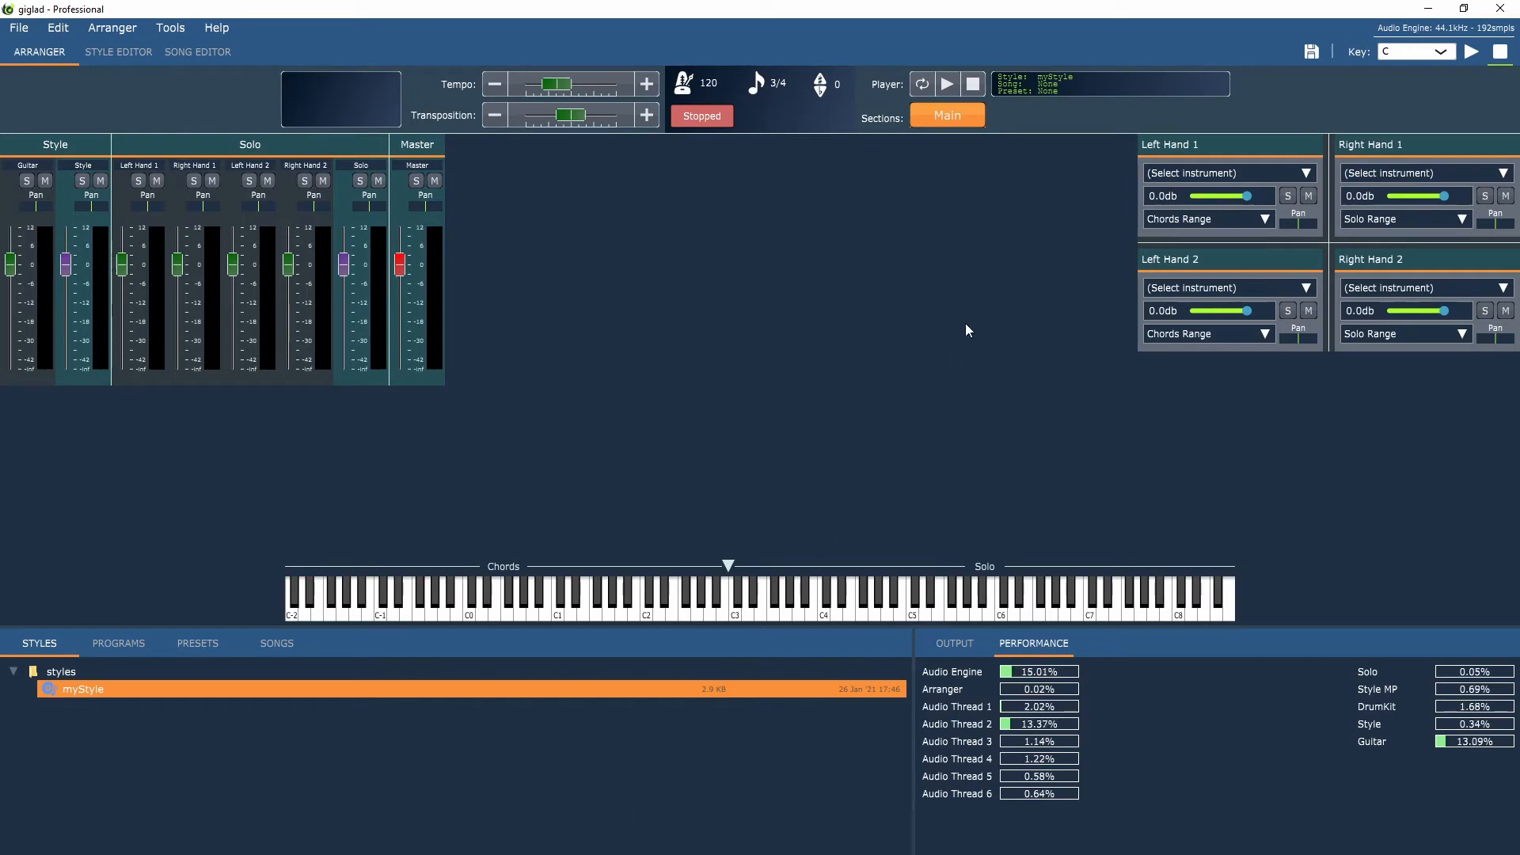
Play myStyle in the arranger to hear it follow the played chords, and stop the player
{"action": "left_click", "coordinate": [949, 86]}
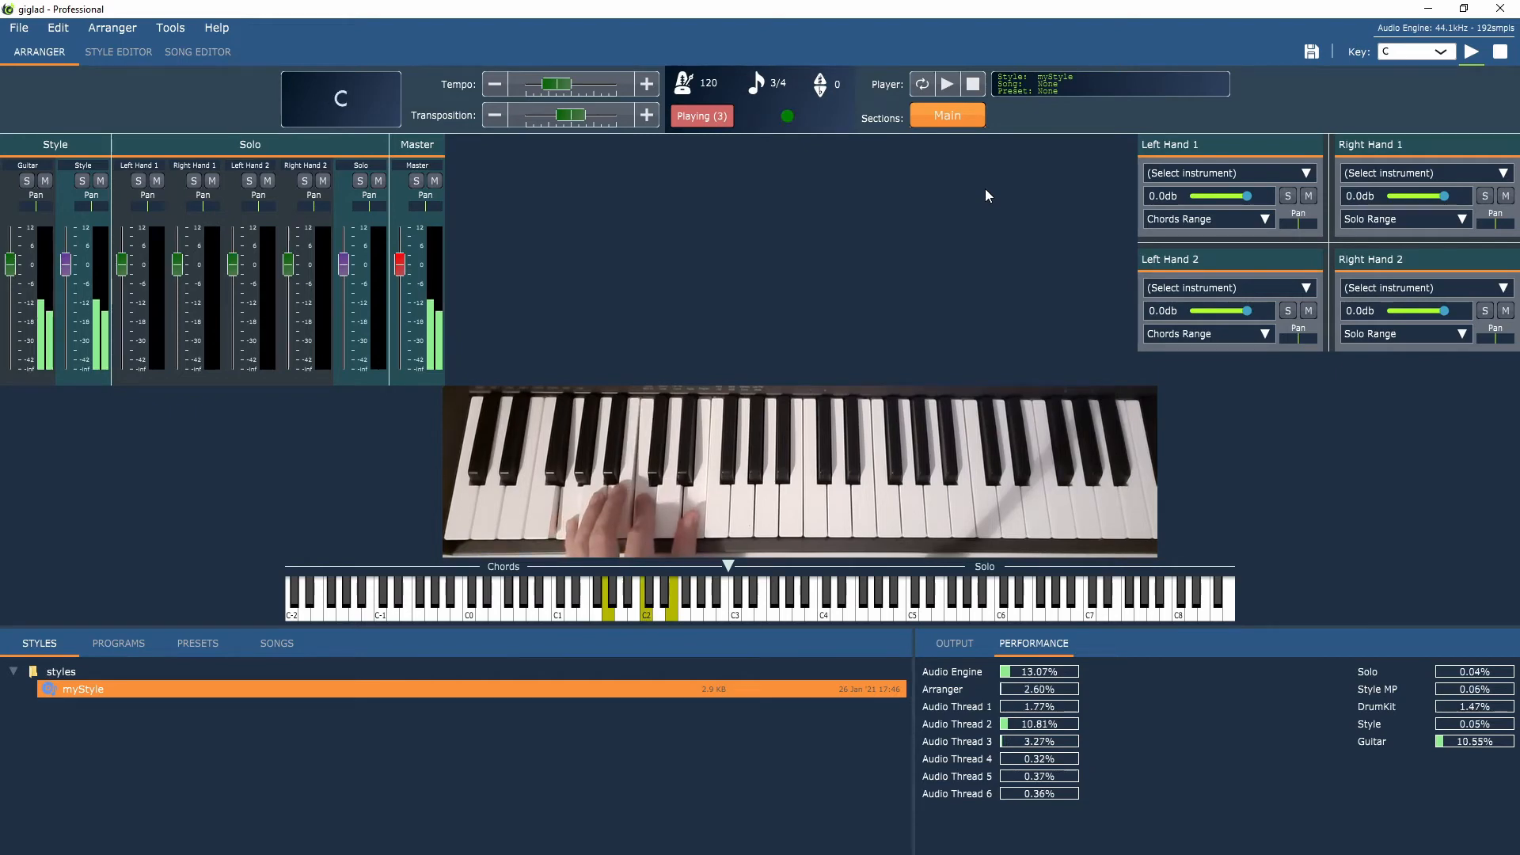
{"action": "left_click", "coordinate": [976, 84]}
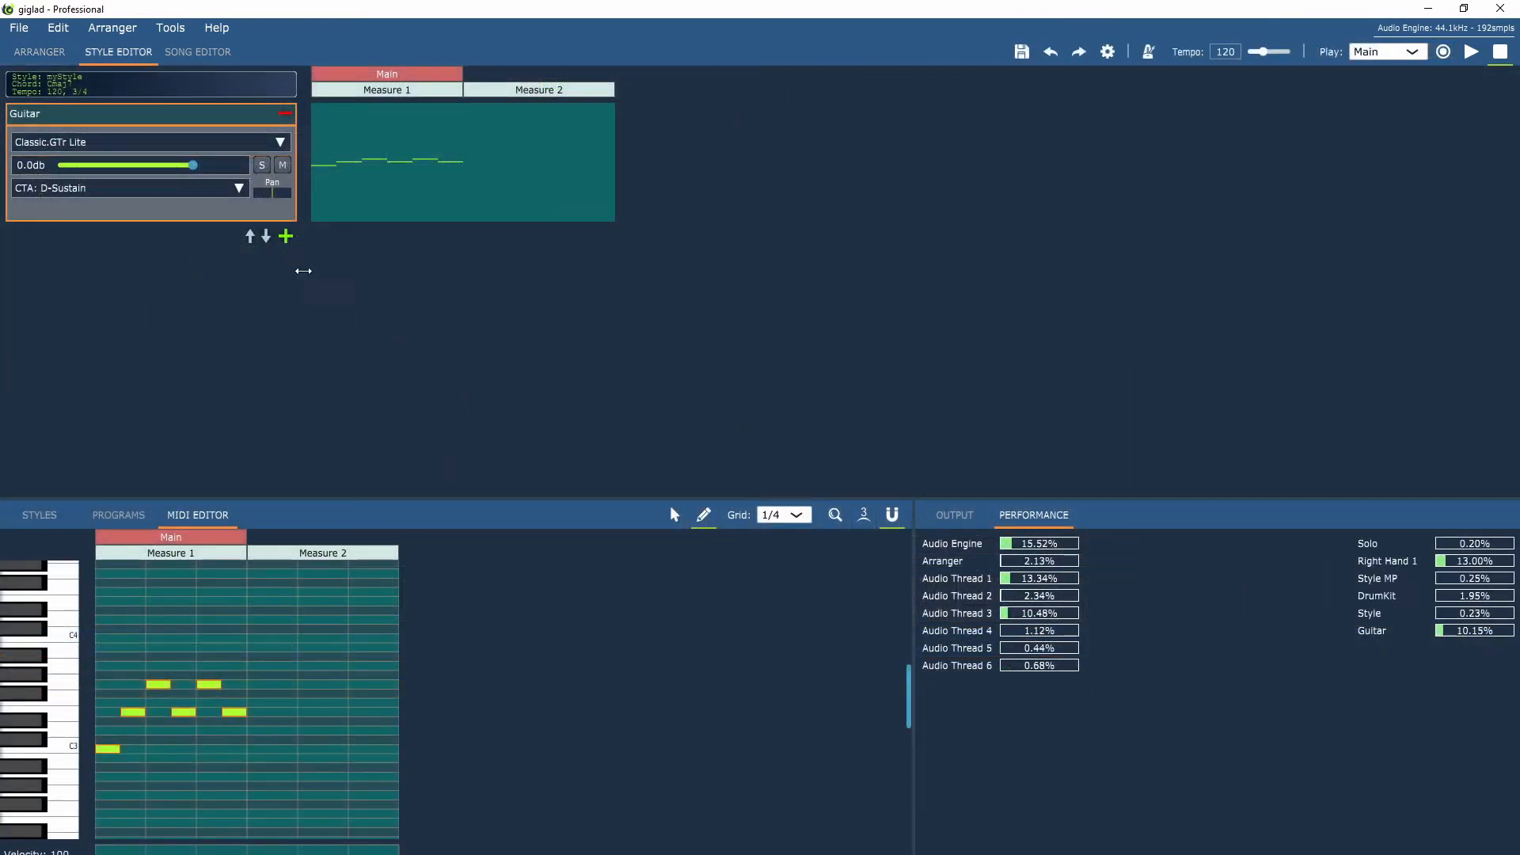
Add a second track to myStyle and name it Bass
{"action": "left_click", "coordinate": [286, 237]}
{"action": "double_click", "coordinate": [157, 240]}
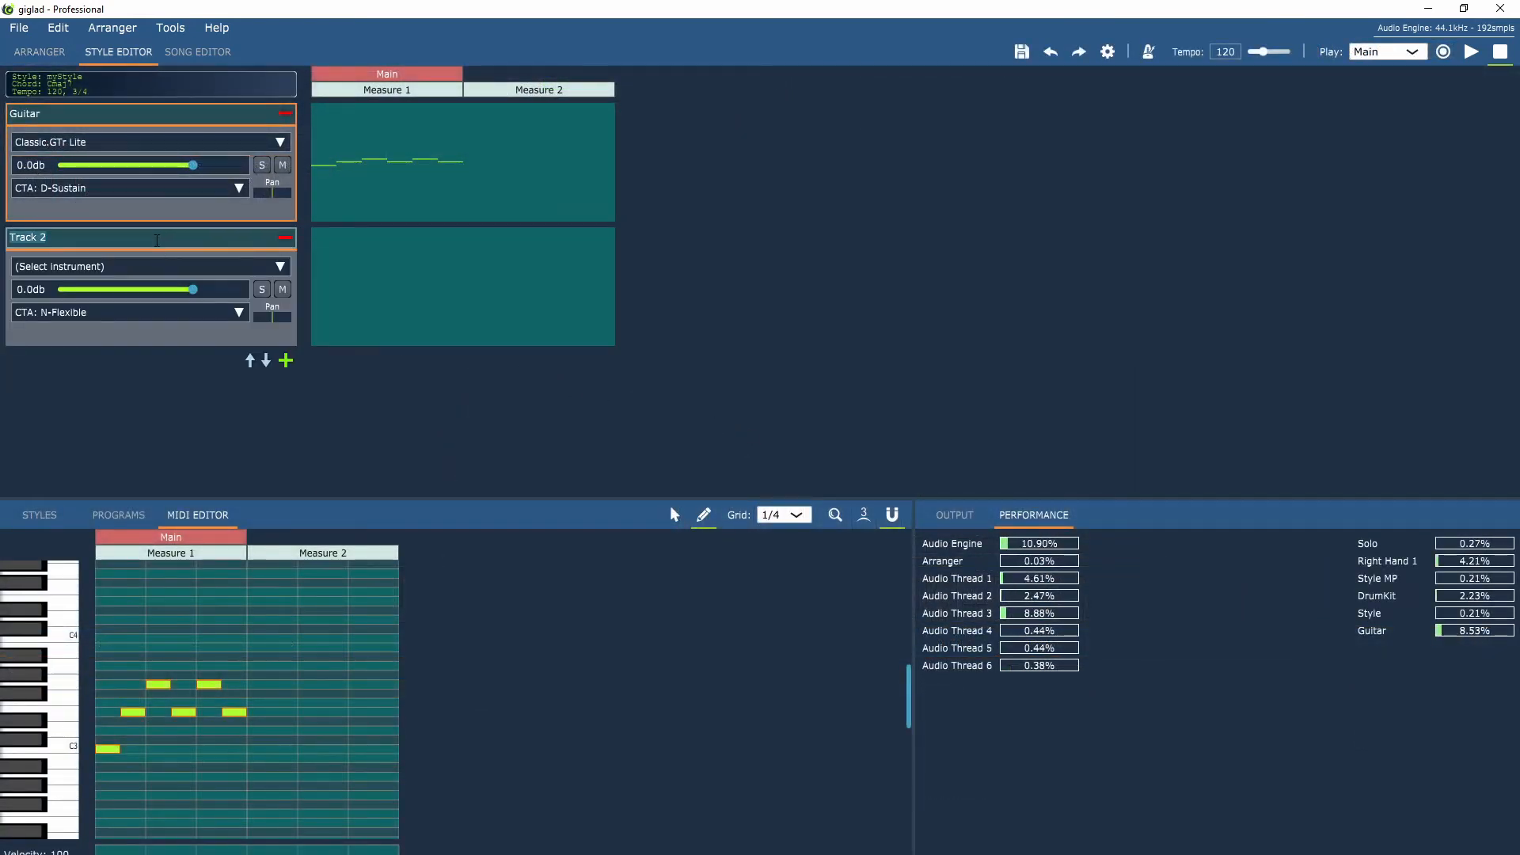
{"action": "type", "text": "Bass"}
{"action": "key", "text": "Return"}
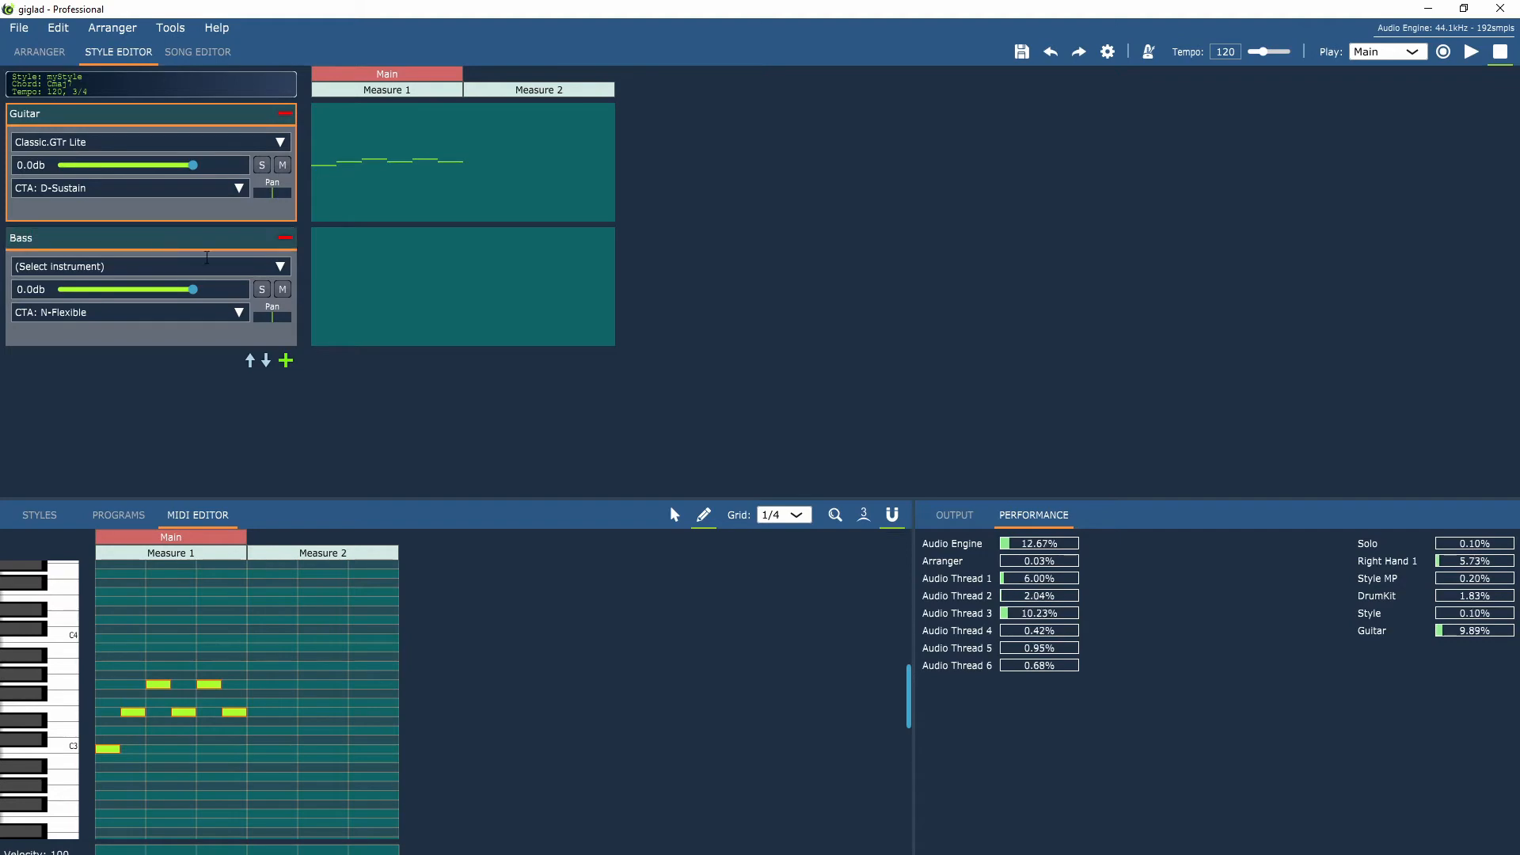
Load the Ample Bass P Lite II VST on the Bass track and set its CTA mode to D-Sustain
{"action": "left_click", "coordinate": [281, 271]}
{"action": "mouse_move", "coordinate": [317, 282]}
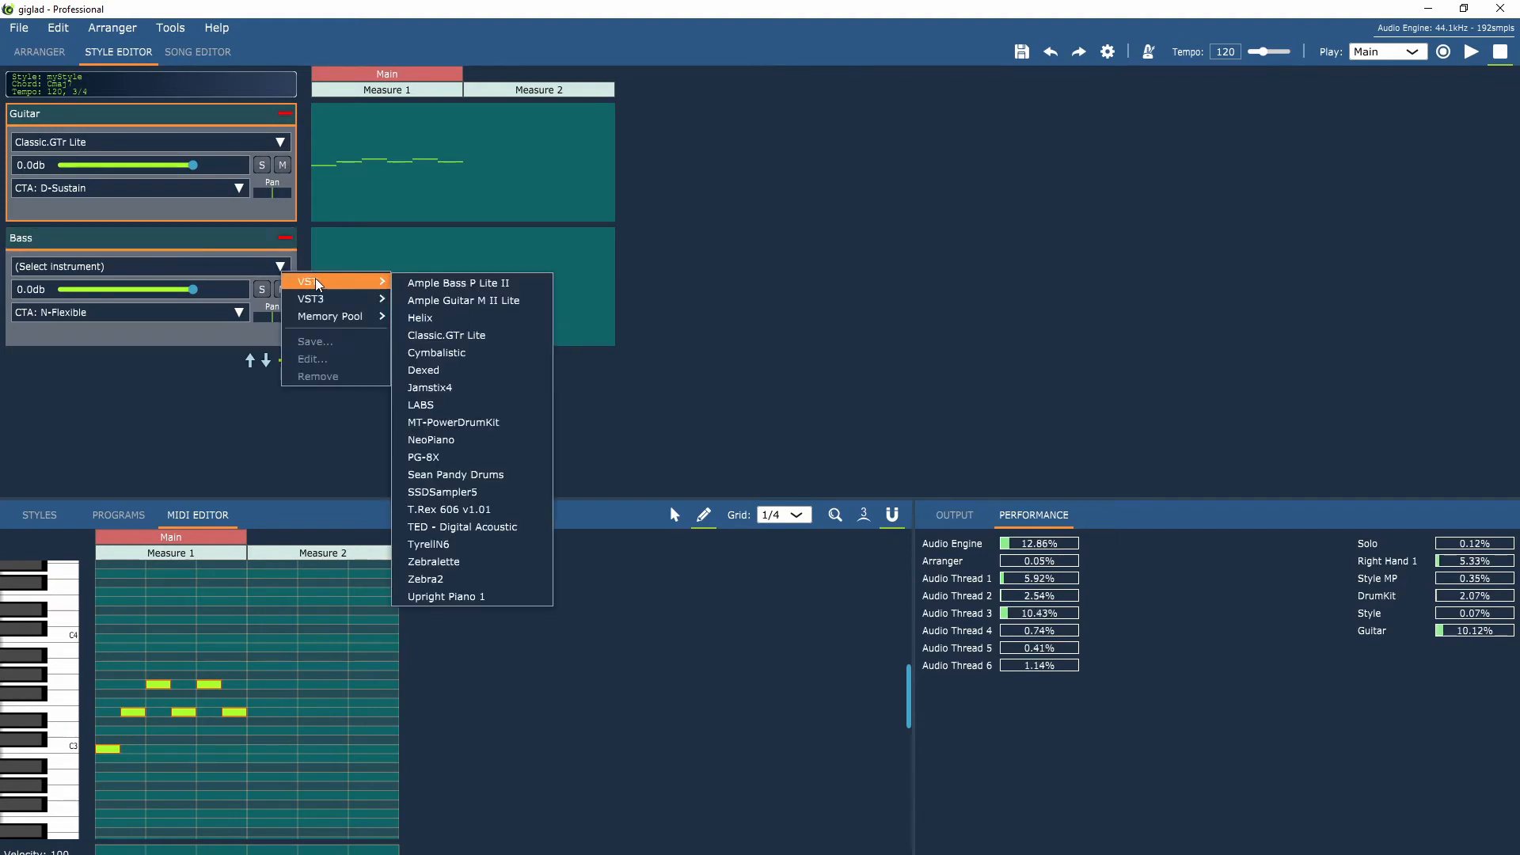
{"action": "left_click", "coordinate": [427, 284]}
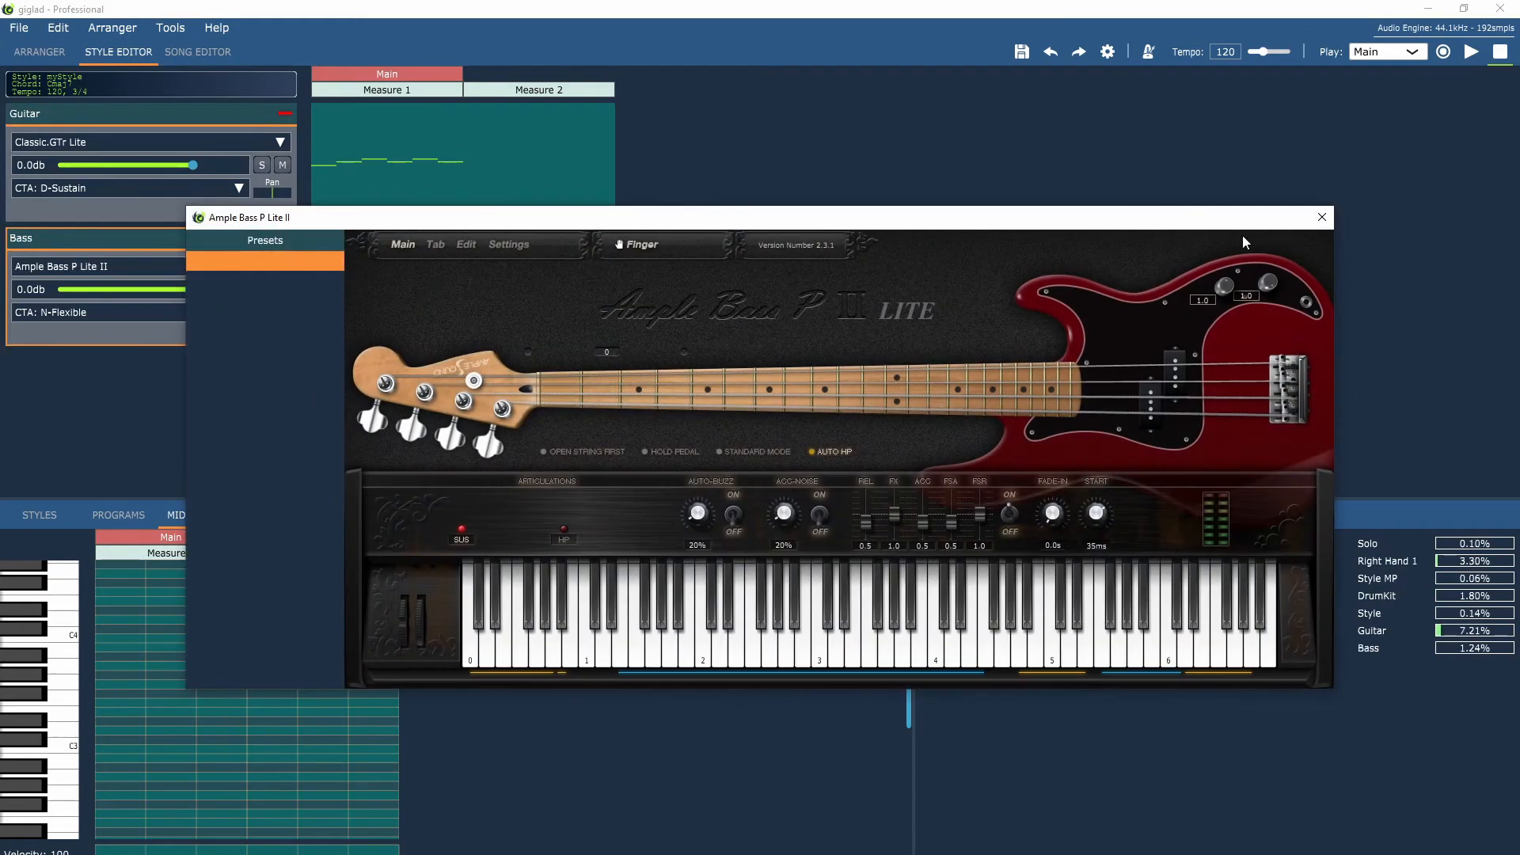
{"action": "left_click", "coordinate": [1322, 218]}
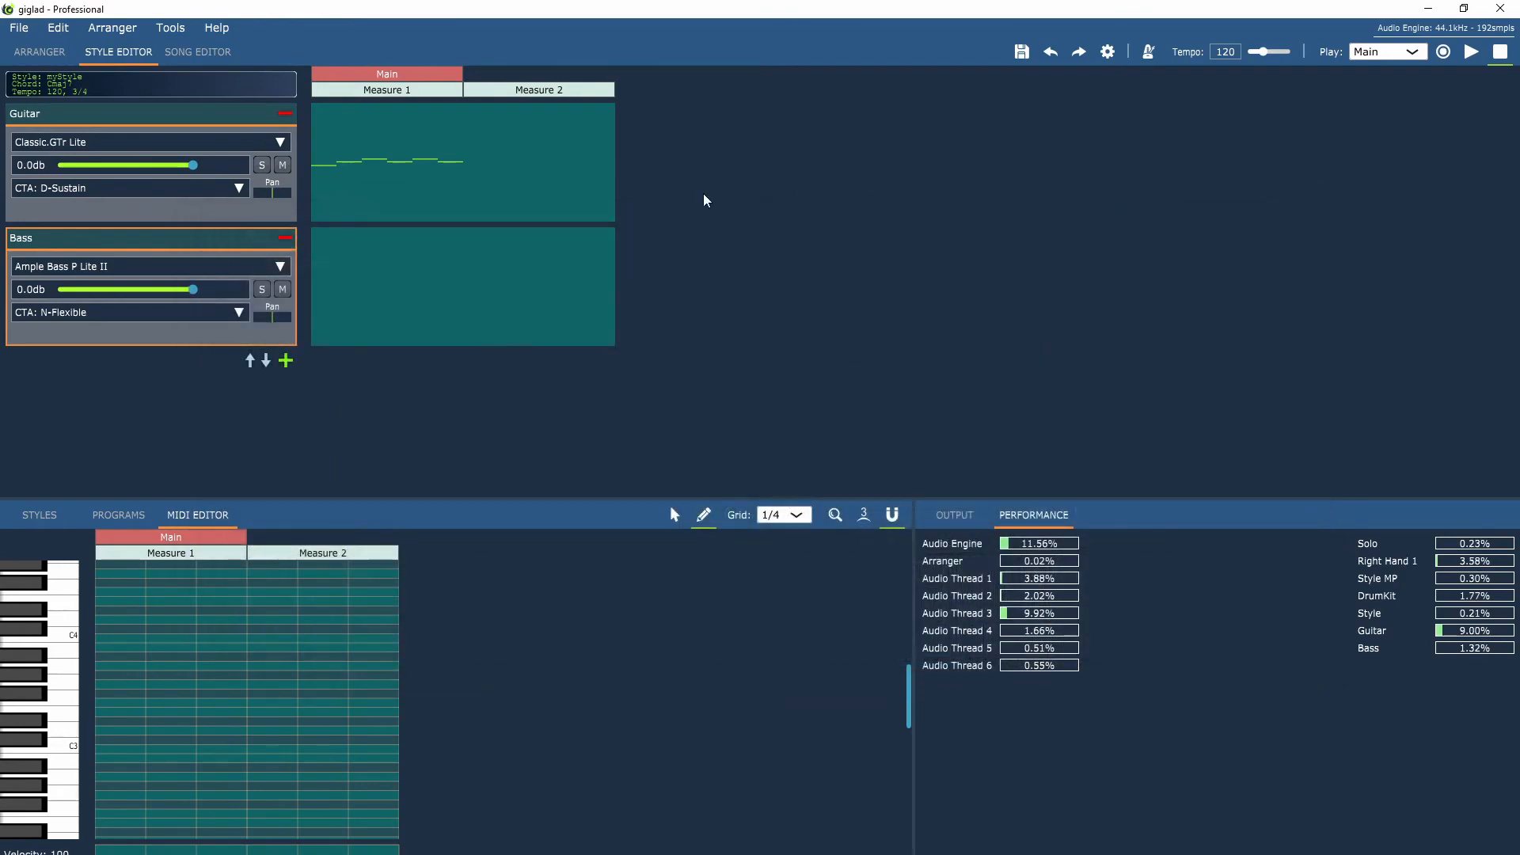
{"action": "left_click", "coordinate": [238, 314]}
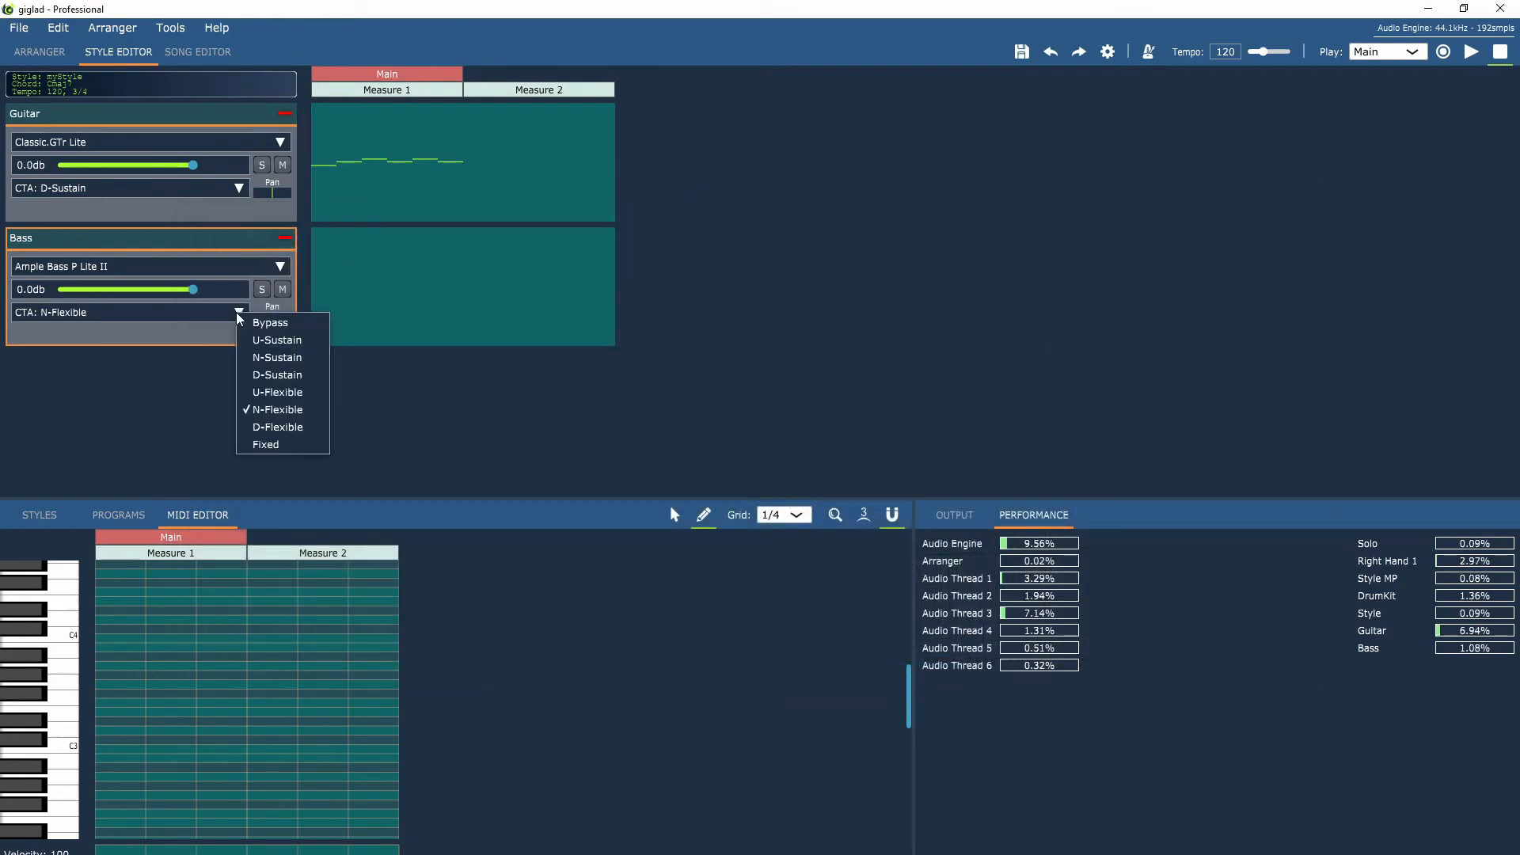
{"action": "left_click", "coordinate": [279, 377]}
Draw a single C3 note spanning all of Measure 1 on the Bass track
{"action": "scroll", "coordinate": [166, 686], "scroll_direction": "down", "scroll_amount": 3}
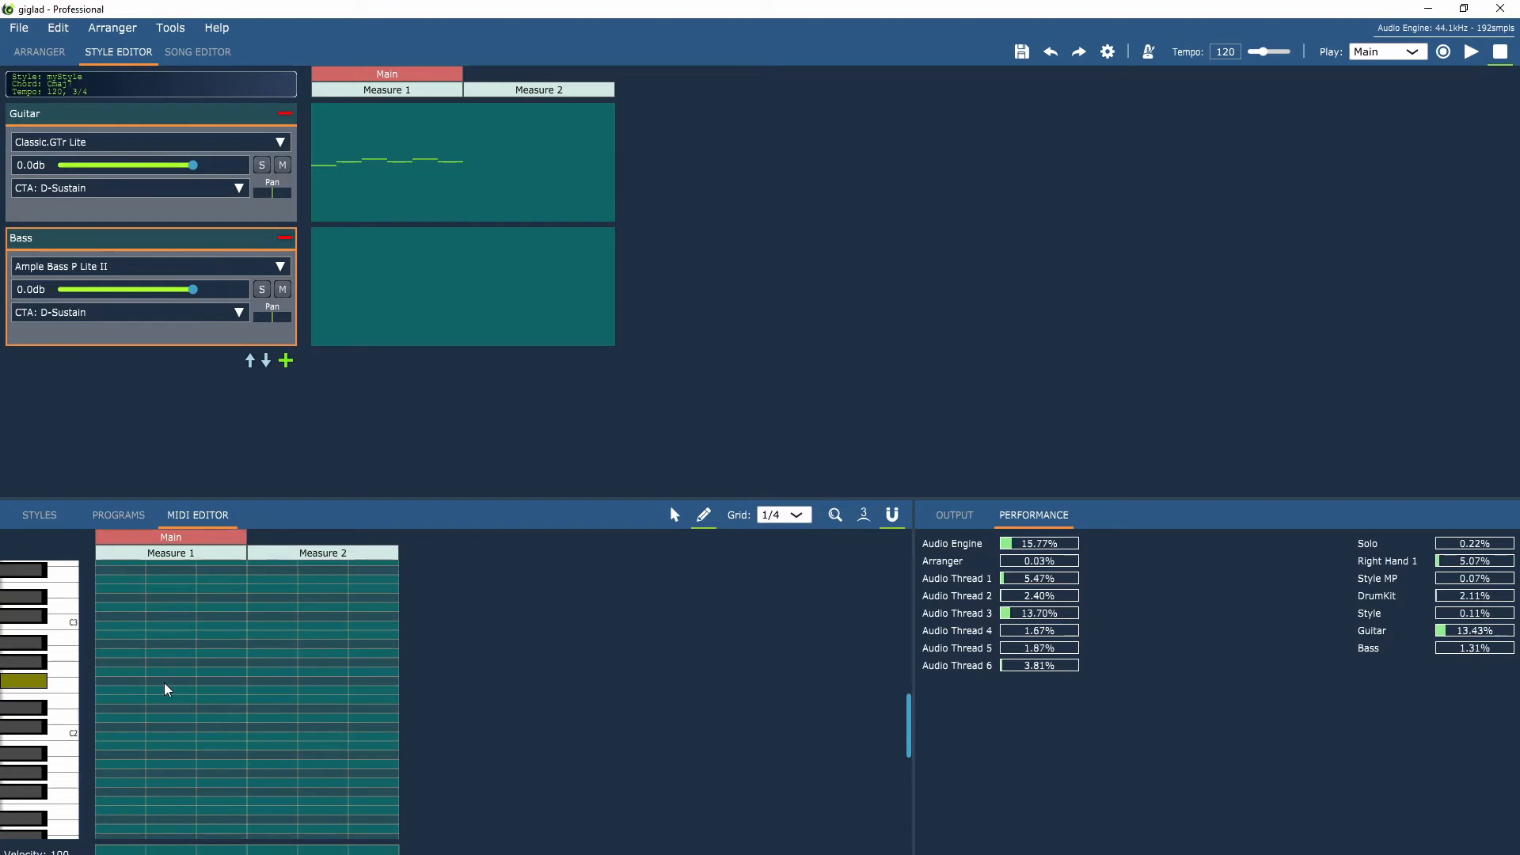
{"action": "scroll", "coordinate": [166, 687], "scroll_direction": "up", "scroll_amount": 2}
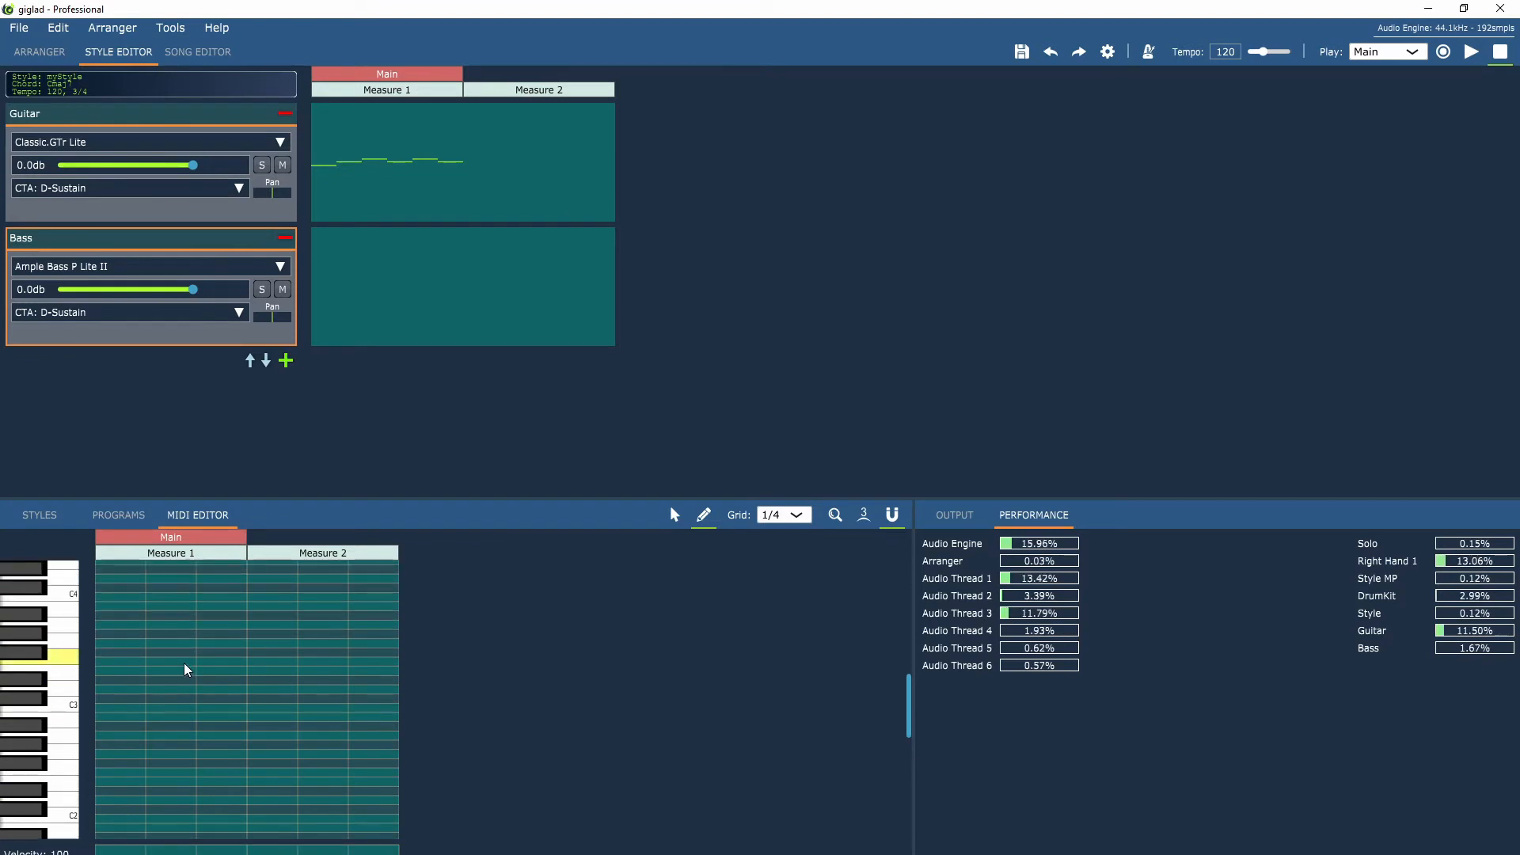
{"action": "left_click", "coordinate": [57, 710]}
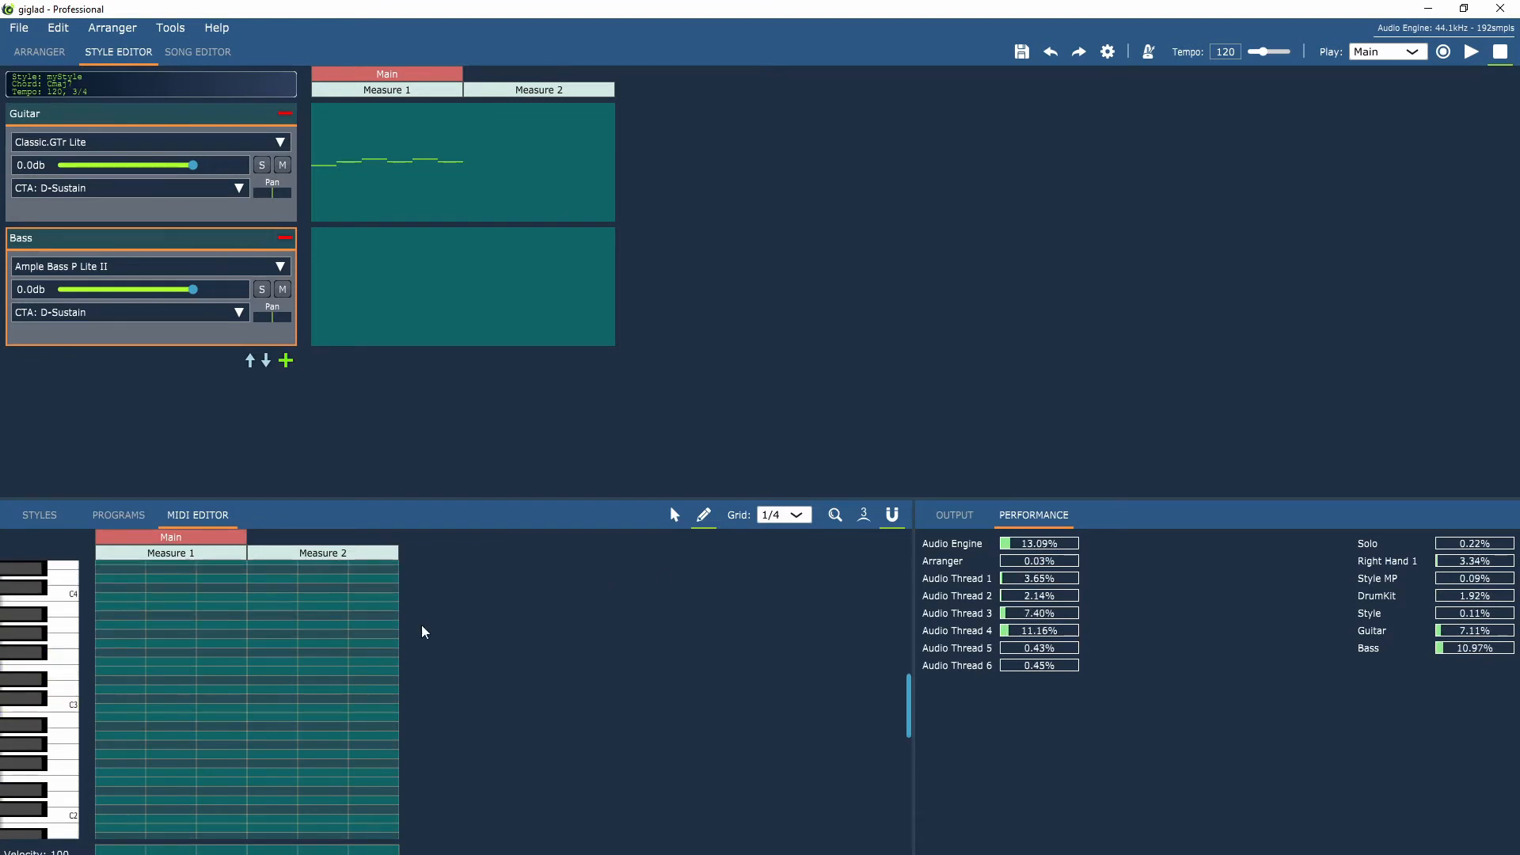
{"action": "left_click_drag", "start_coordinate": [115, 708], "coordinate": [235, 708]}
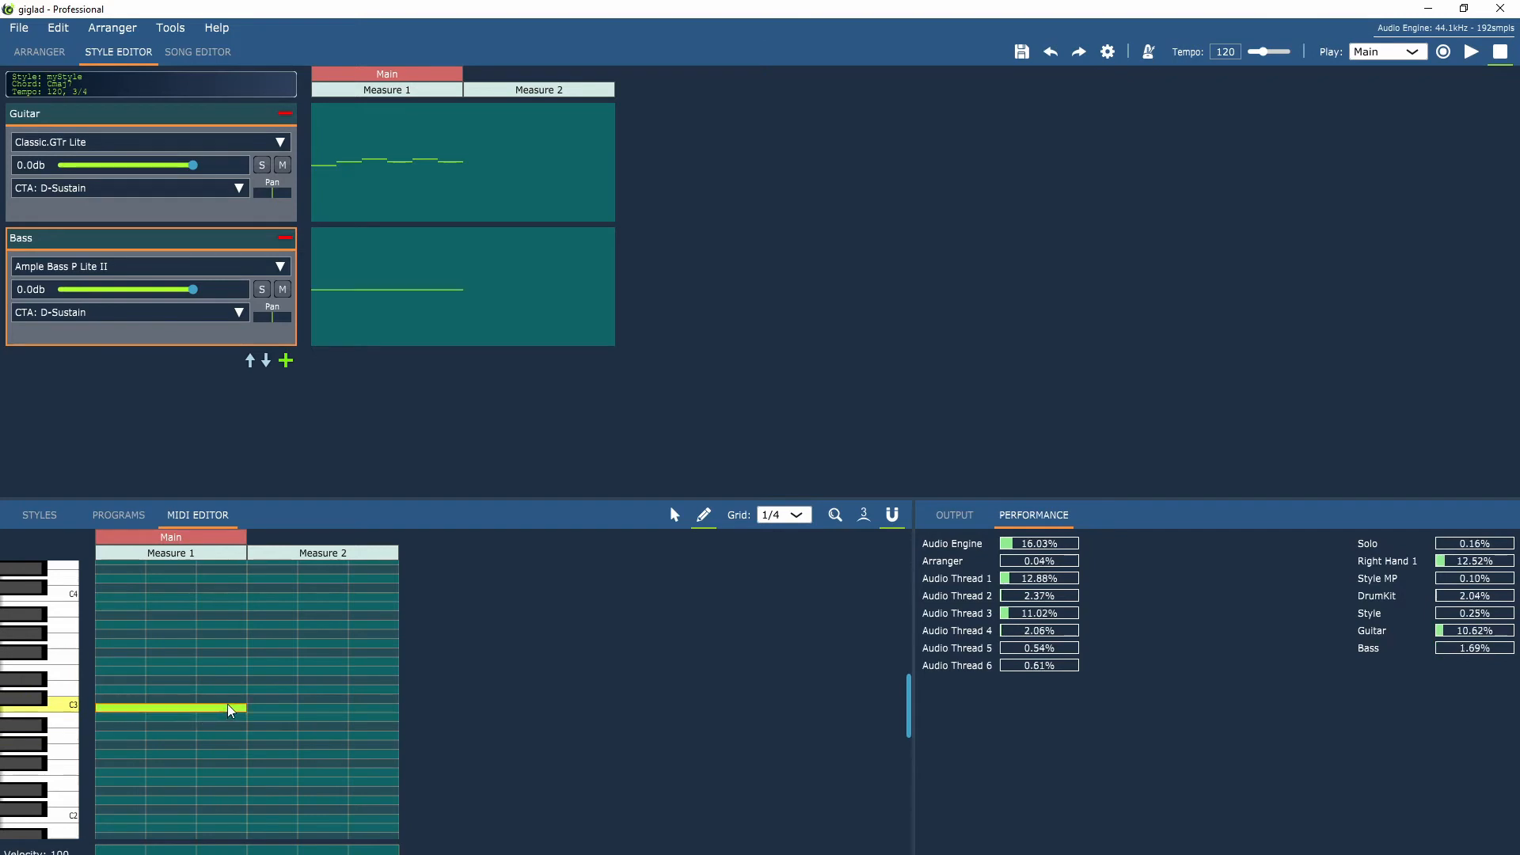
Add a third track to the style and name it Background
{"action": "left_click", "coordinate": [286, 361]}
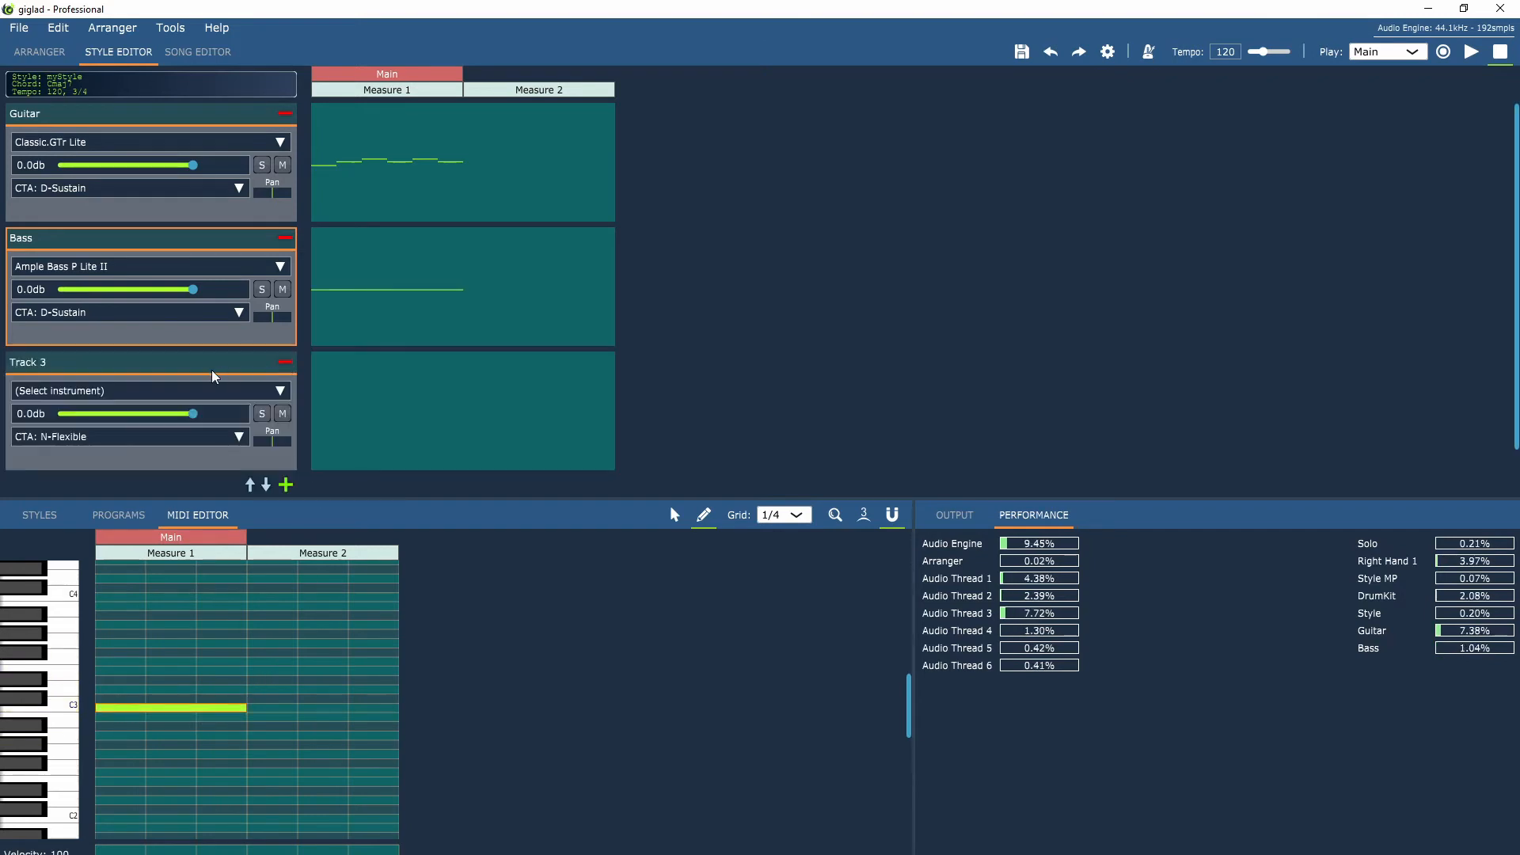
{"action": "double_click", "coordinate": [212, 363]}
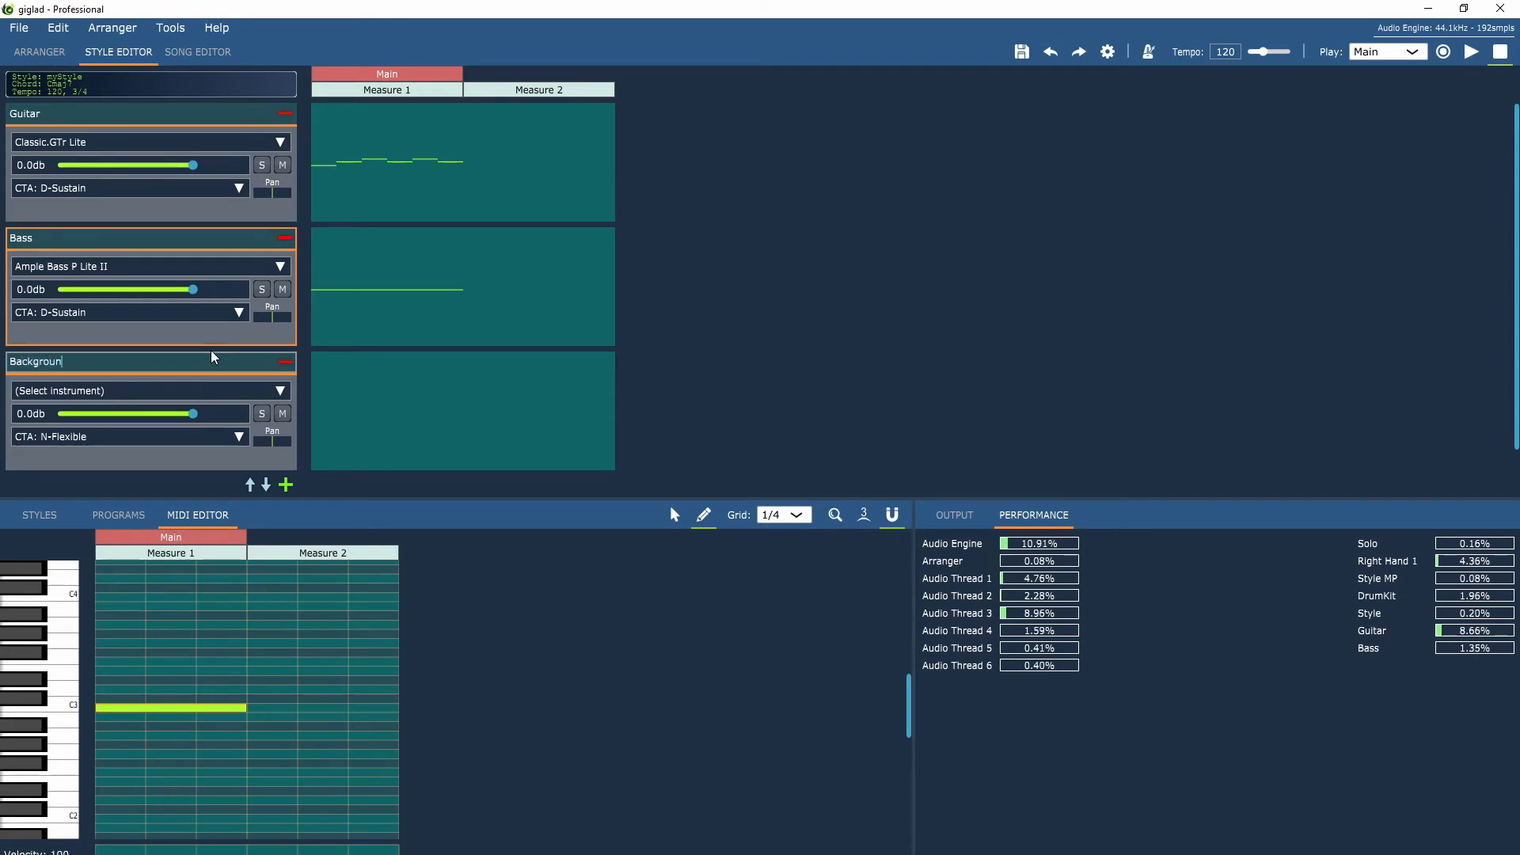
{"action": "type", "text": "Background"}
{"action": "key", "text": "Return"}
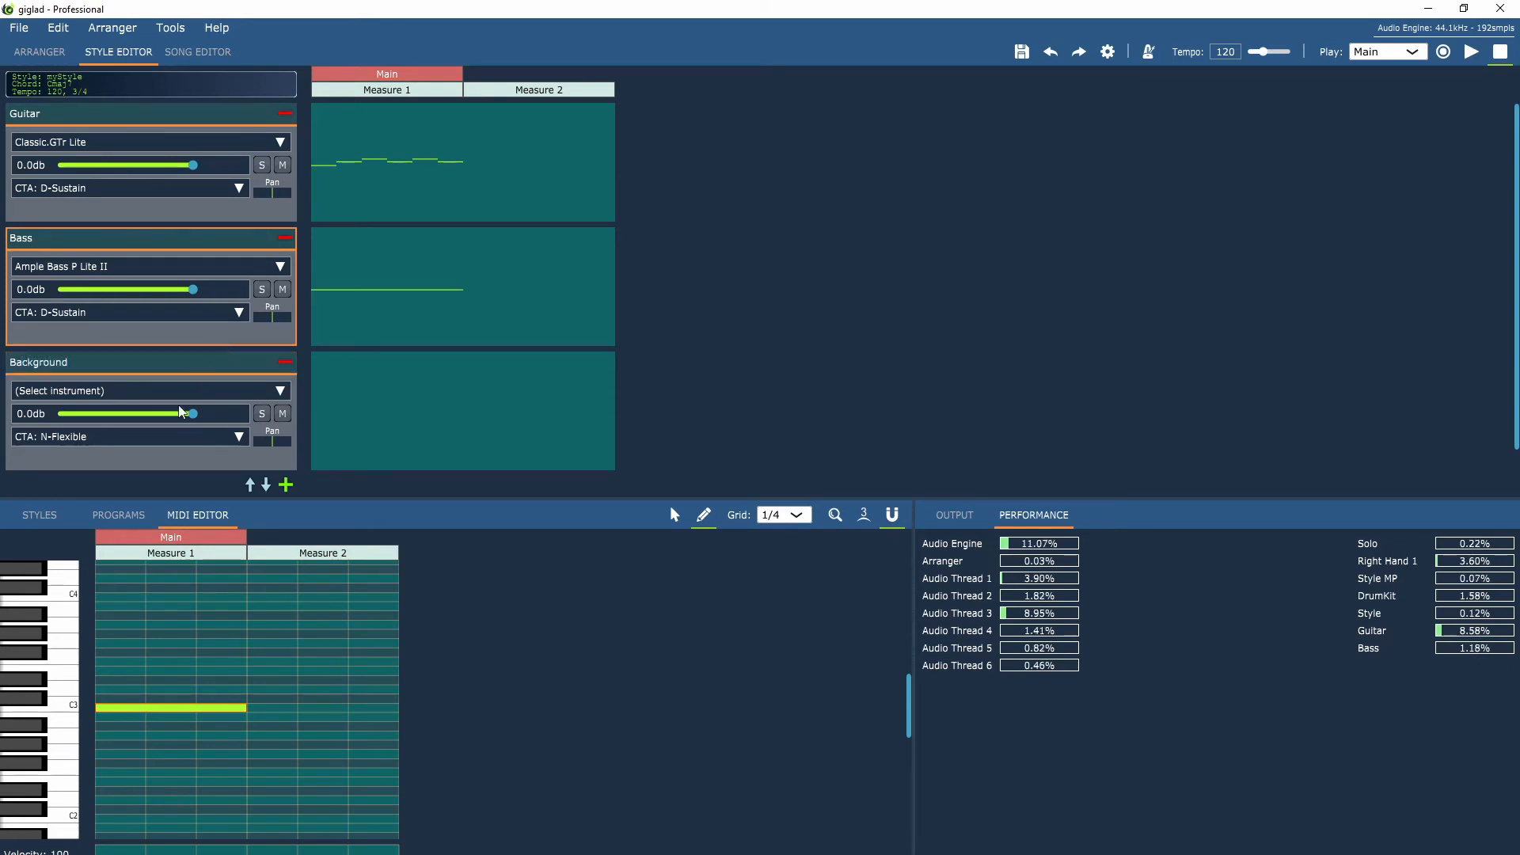
Load the SloSwl - Dexed program from the Background folder onto the Background track
{"action": "left_click", "coordinate": [119, 514]}
{"action": "left_click", "coordinate": [28, 579]}
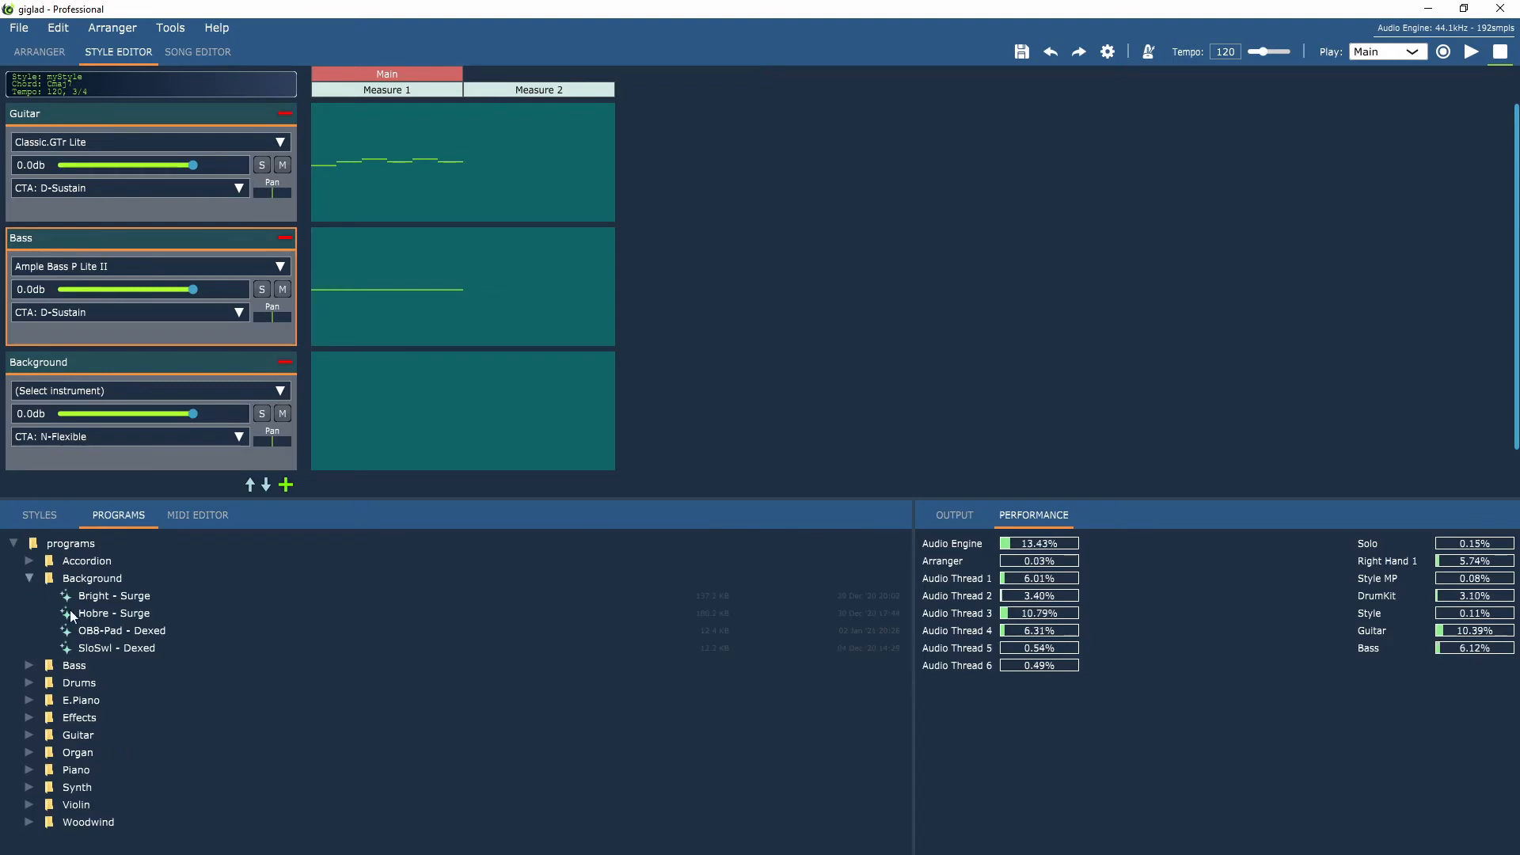
{"action": "left_click_drag", "start_coordinate": [101, 645], "coordinate": [190, 470]}
{"action": "left_click_drag", "start_coordinate": [201, 394], "coordinate": [202, 387]}
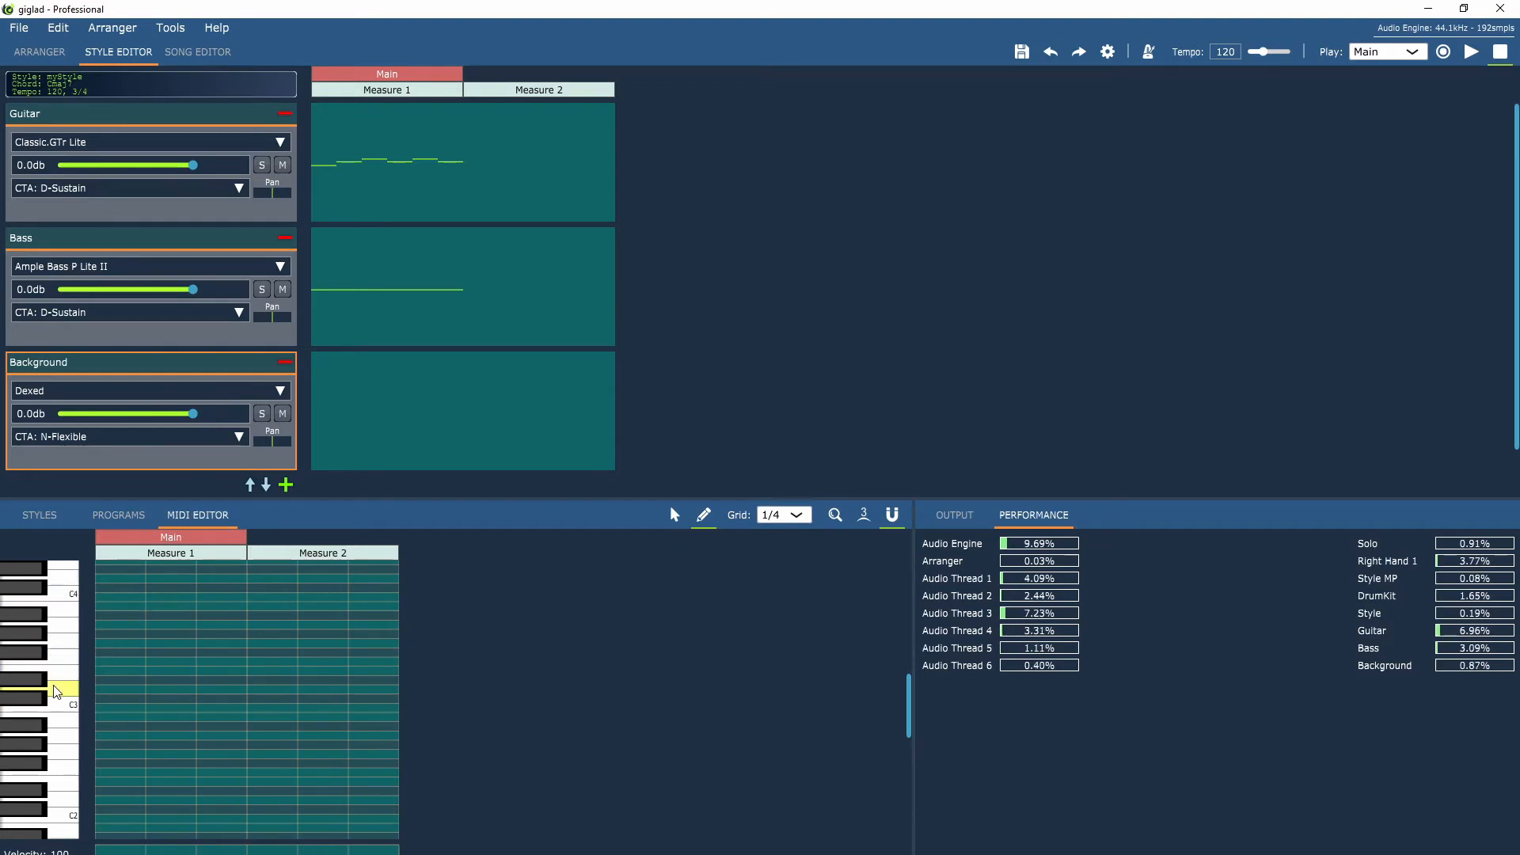
Draw a sustained chord of C3, E3, G3 and C4 across Measure 1 on the Background track
{"action": "left_click_drag", "start_coordinate": [99, 710], "coordinate": [245, 710]}
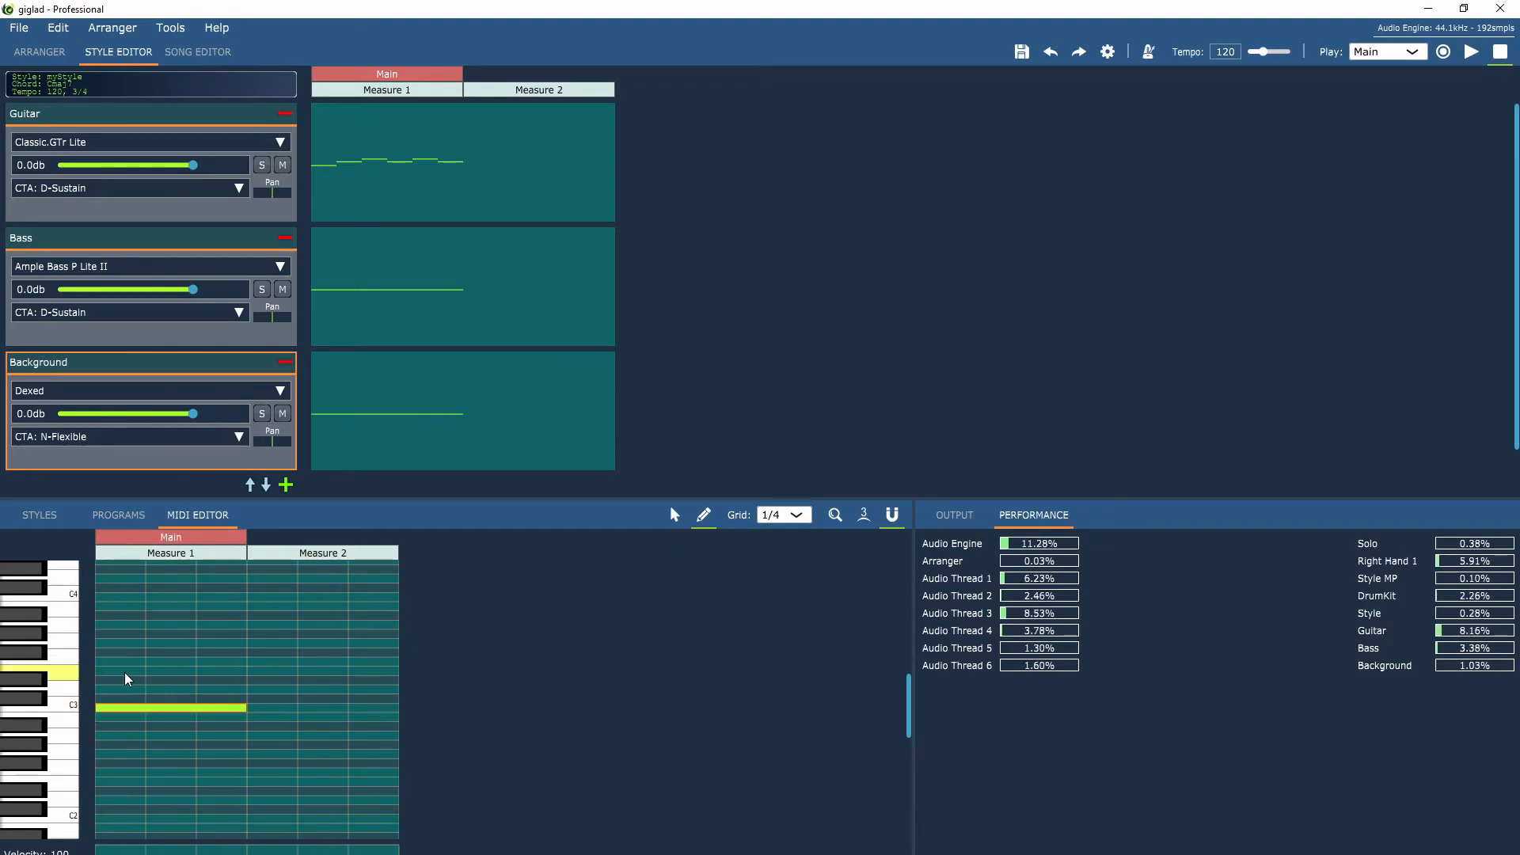
{"action": "left_click_drag", "start_coordinate": [106, 673], "coordinate": [237, 671]}
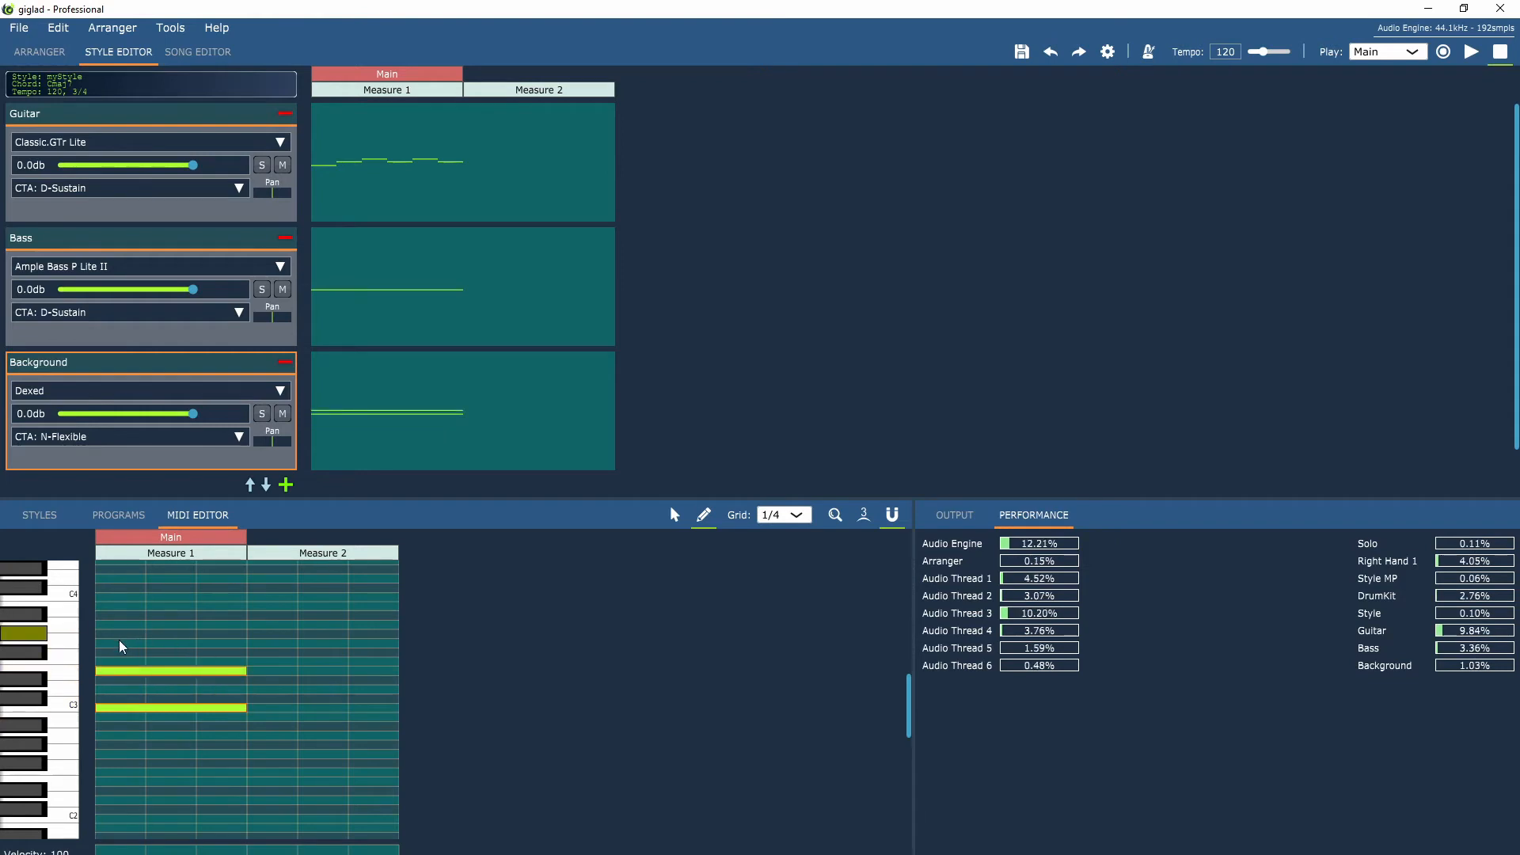
{"action": "left_click_drag", "start_coordinate": [111, 648], "coordinate": [242, 647]}
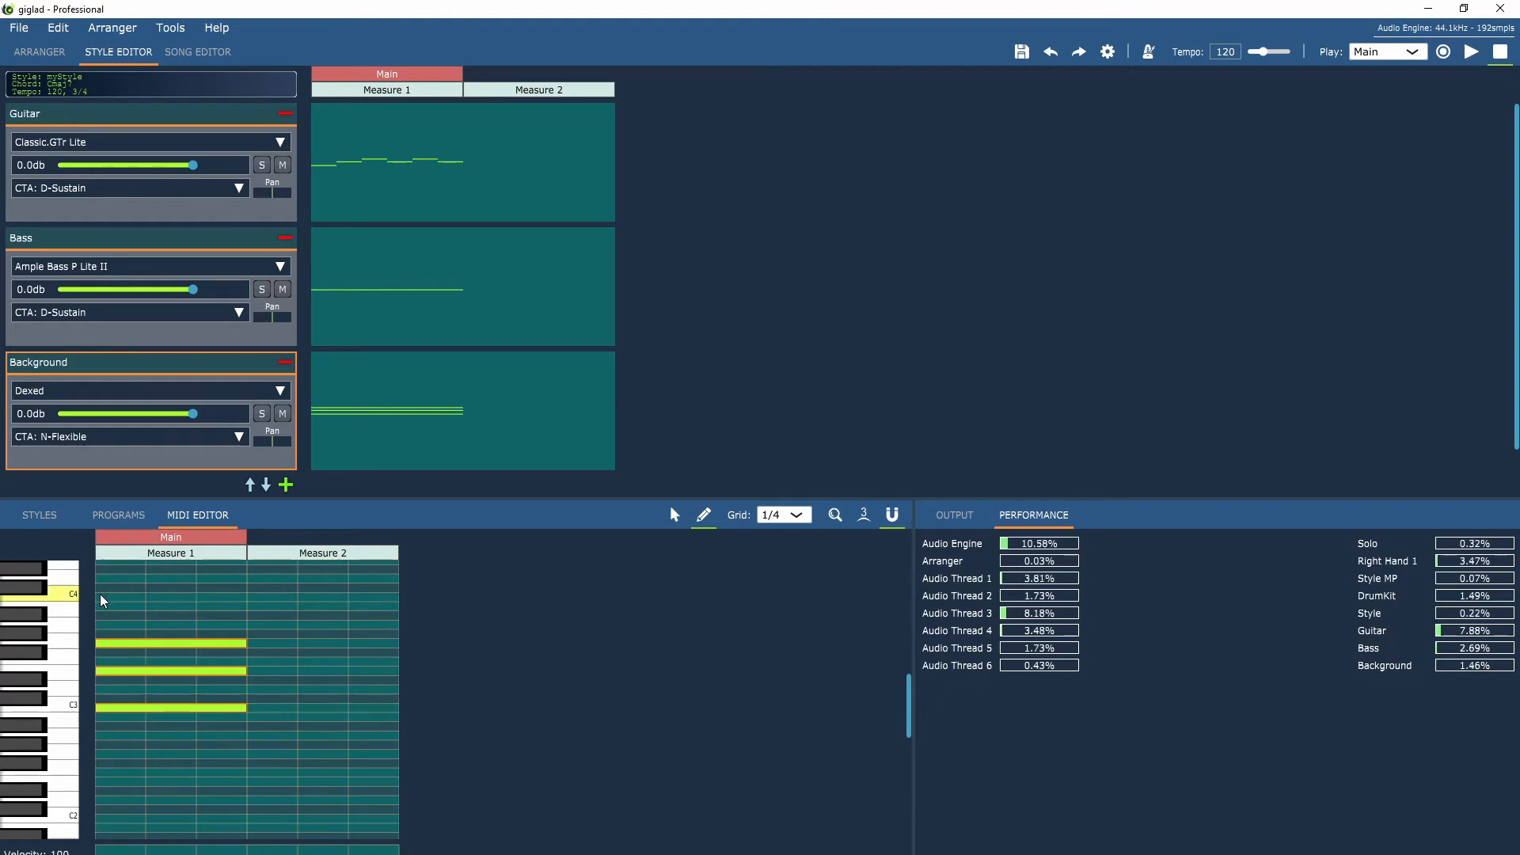
{"action": "left_click_drag", "start_coordinate": [101, 601], "coordinate": [229, 598]}
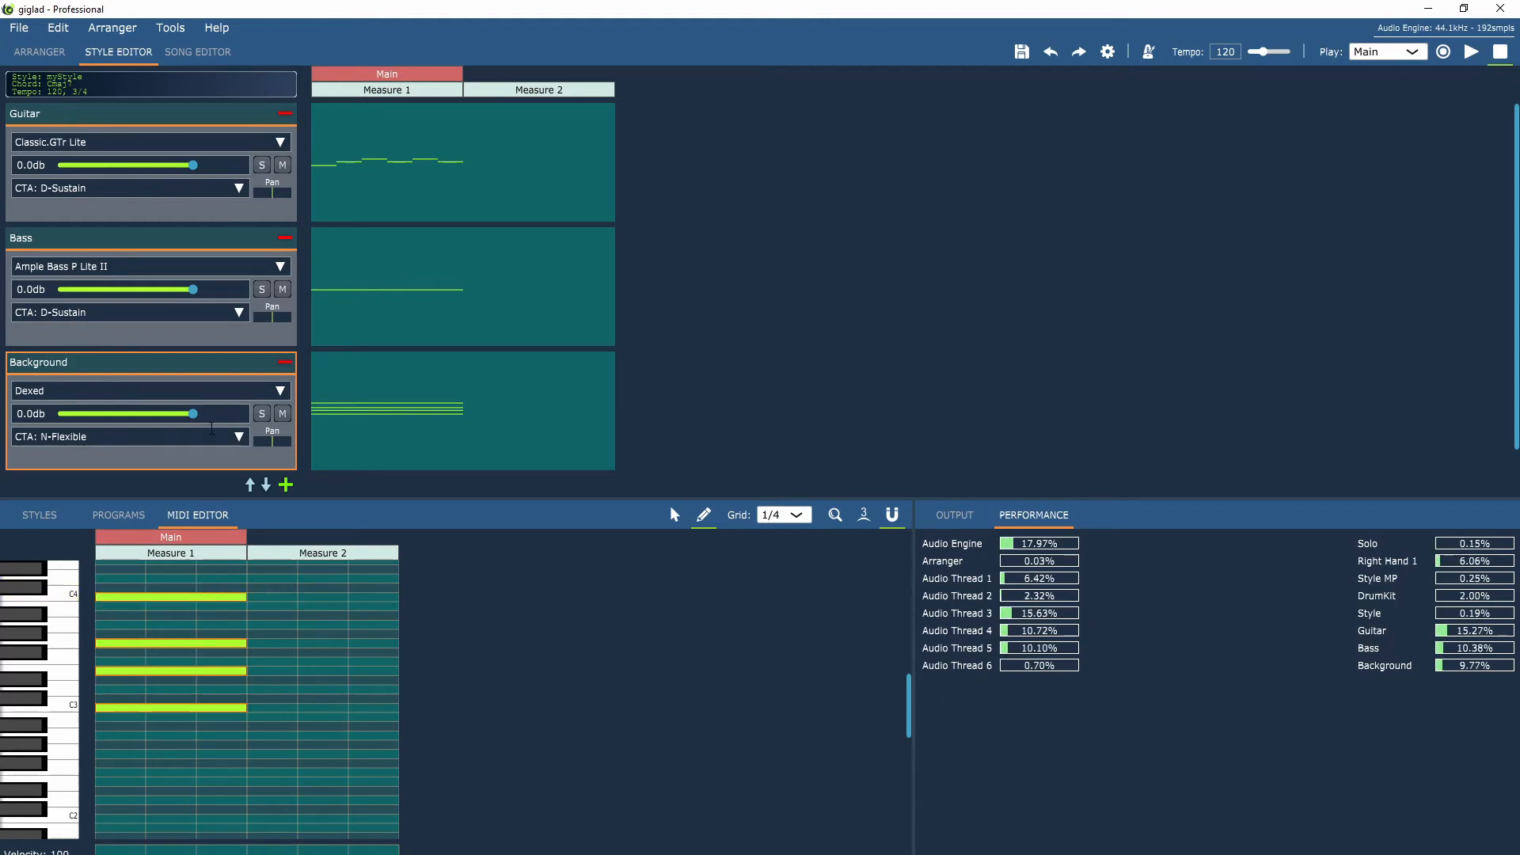
Add a fourth track to the style and name it Drums
{"action": "scroll", "coordinate": [236, 431], "scroll_direction": "down", "scroll_amount": 1}
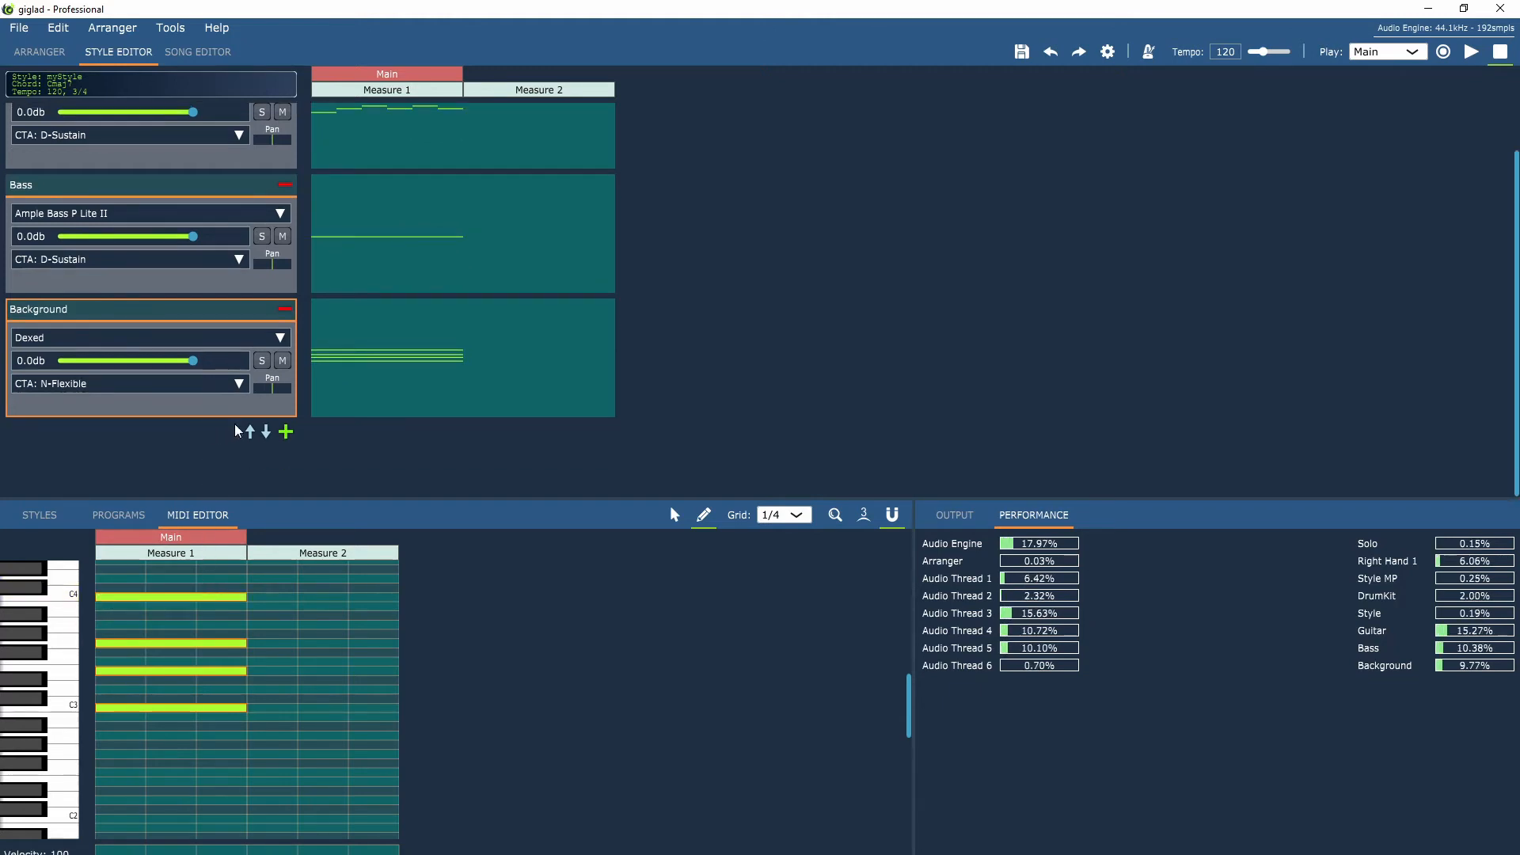
{"action": "left_click", "coordinate": [286, 433]}
{"action": "scroll", "coordinate": [193, 440], "scroll_direction": "down", "scroll_amount": 2}
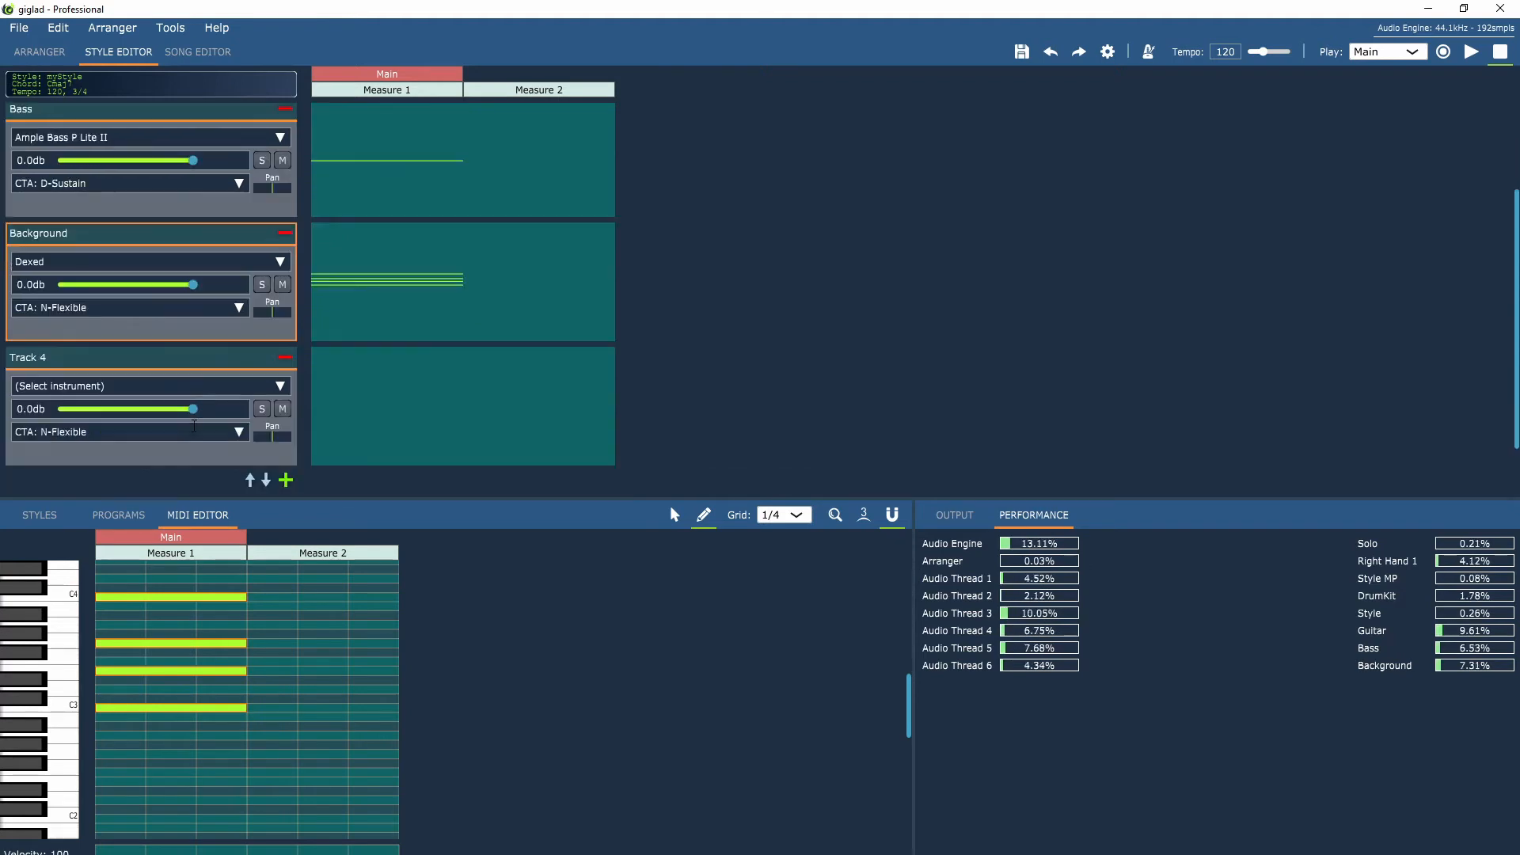
{"action": "double_click", "coordinate": [165, 362]}
{"action": "type", "text": "Drums"}
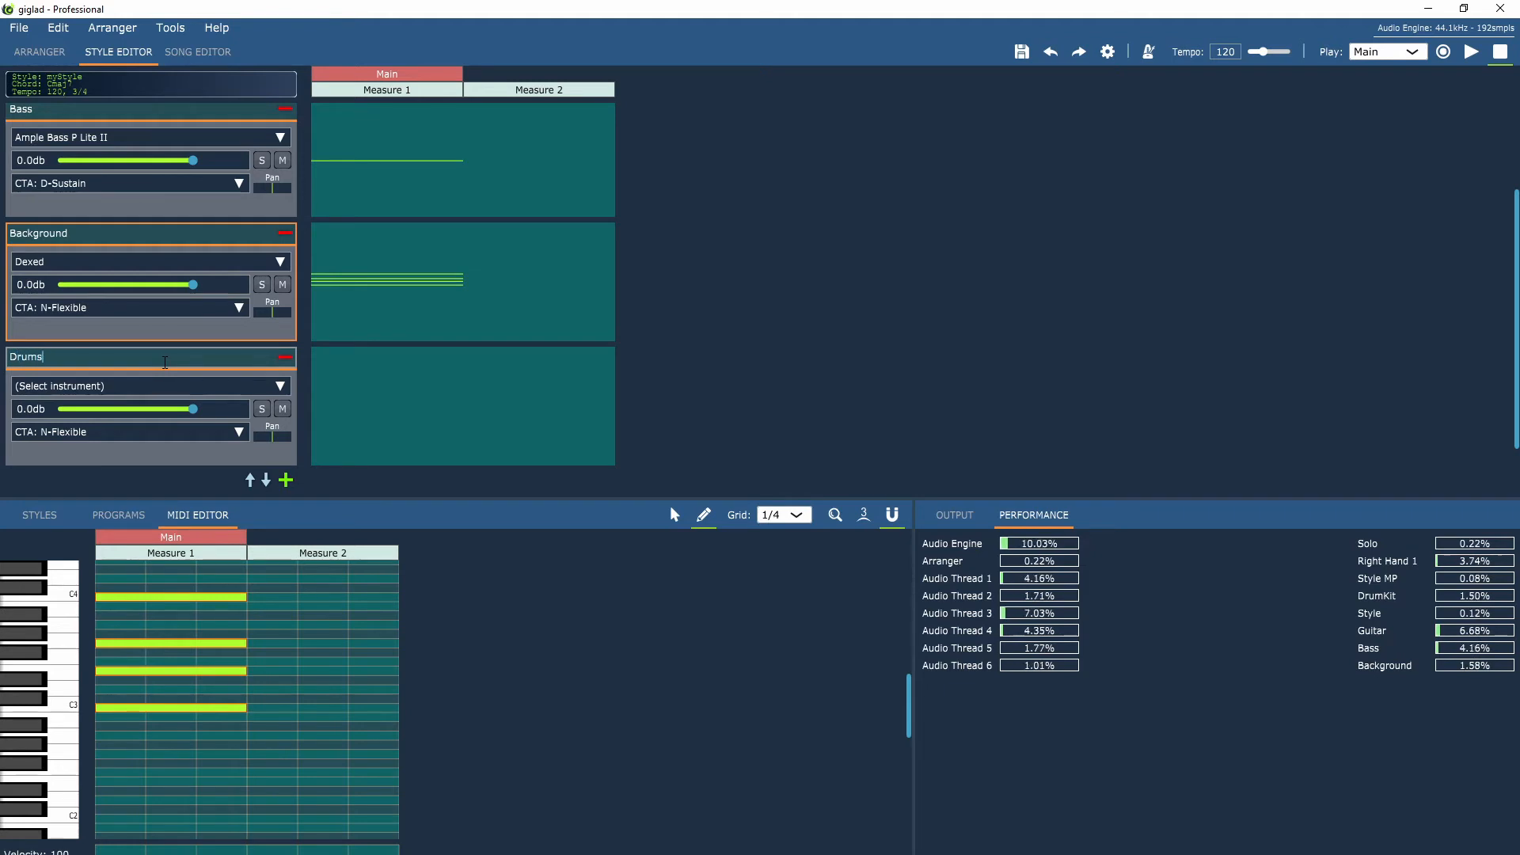
{"action": "key", "text": "Return"}
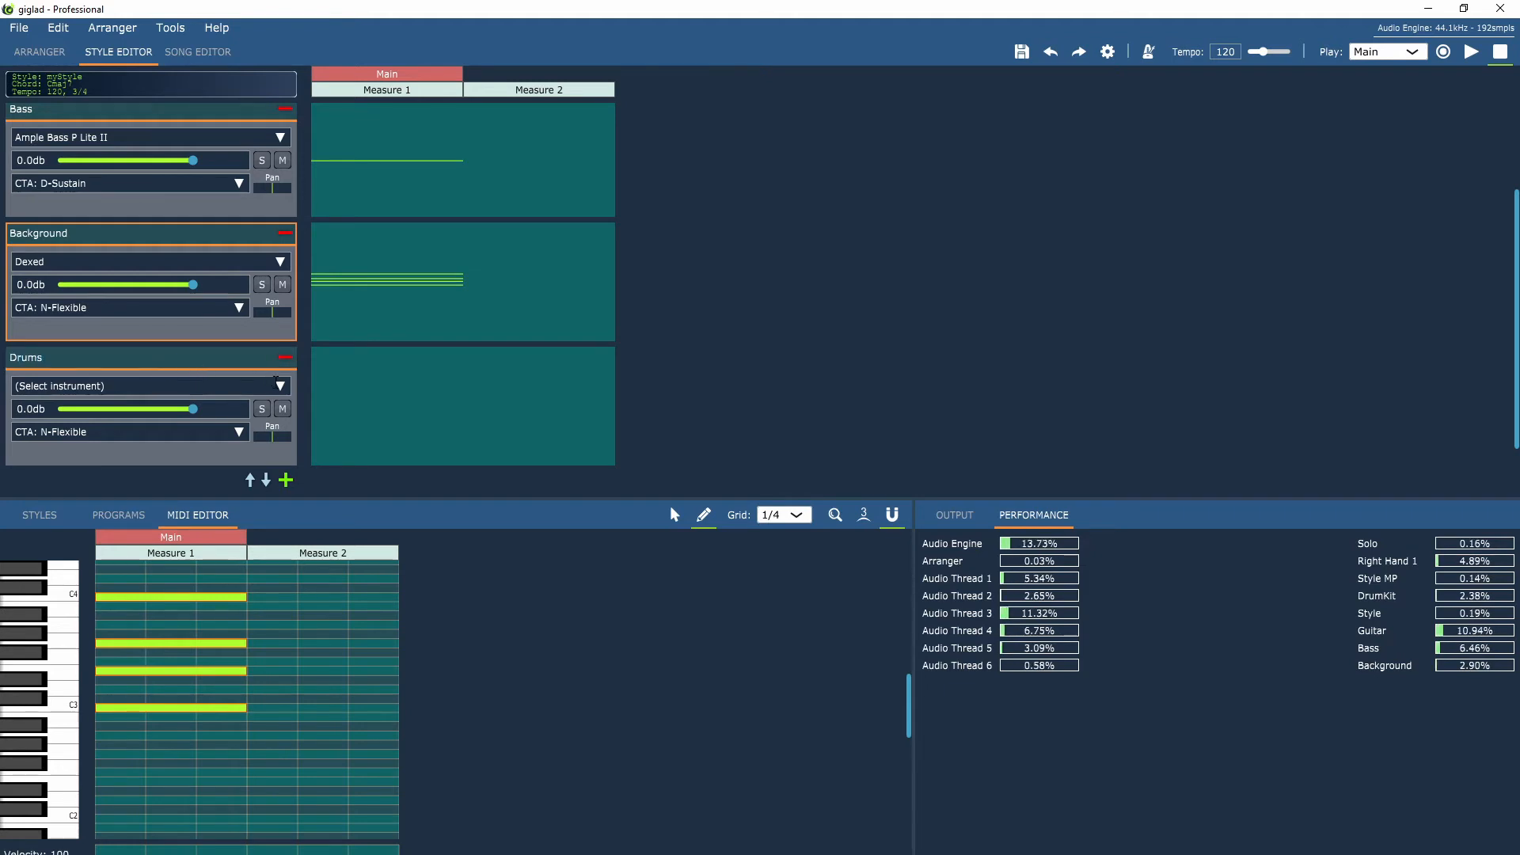
Assign the DrumKit instrument from the Memory Pool to the Drums track and set its CTA mode to Bypass
{"action": "left_click", "coordinate": [281, 387]}
{"action": "mouse_move", "coordinate": [318, 394]}
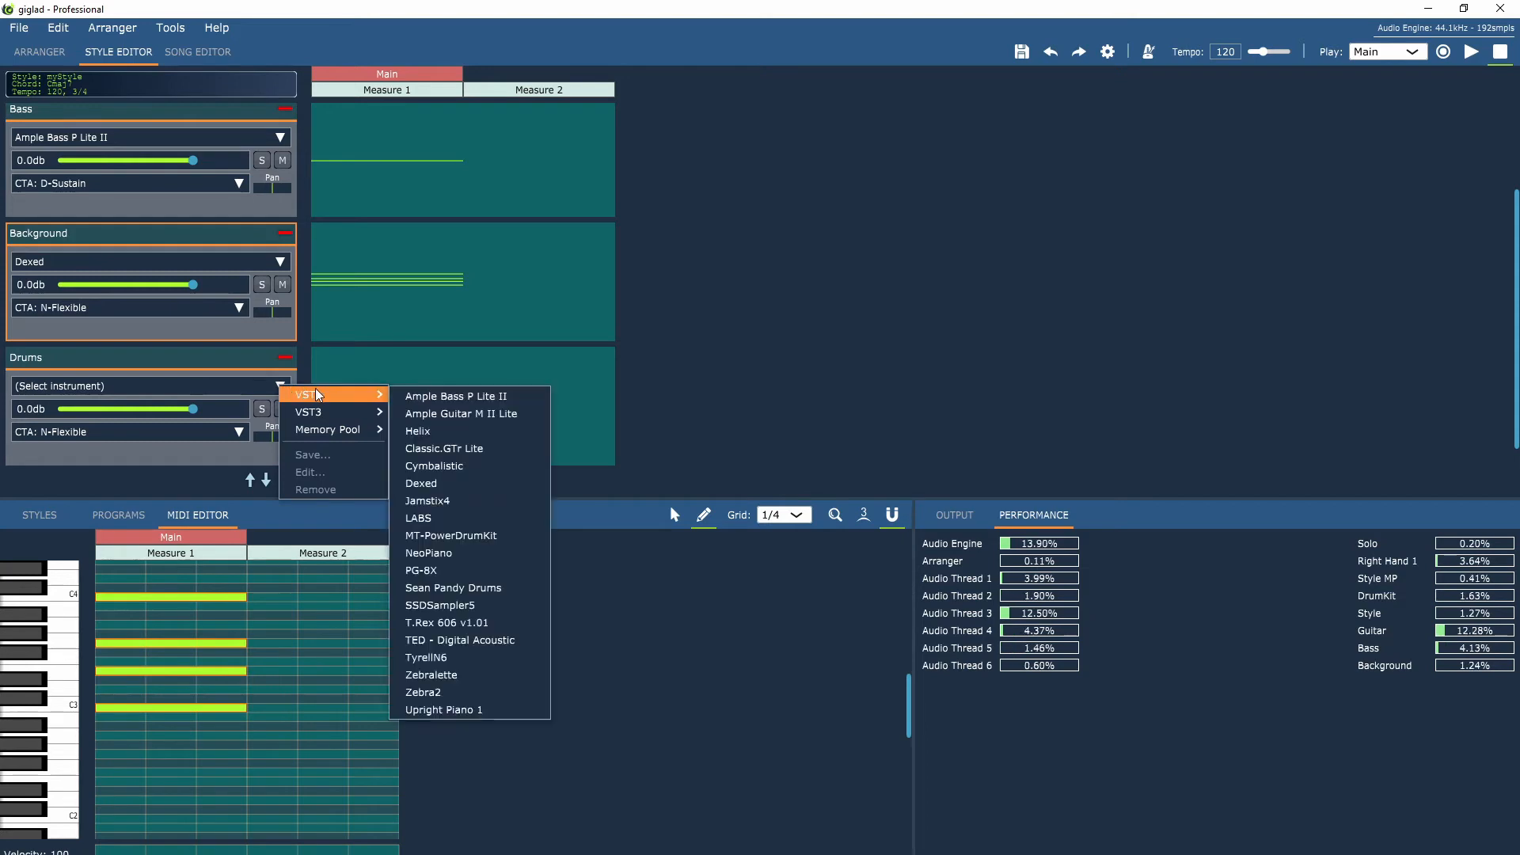
{"action": "mouse_move", "coordinate": [332, 430]}
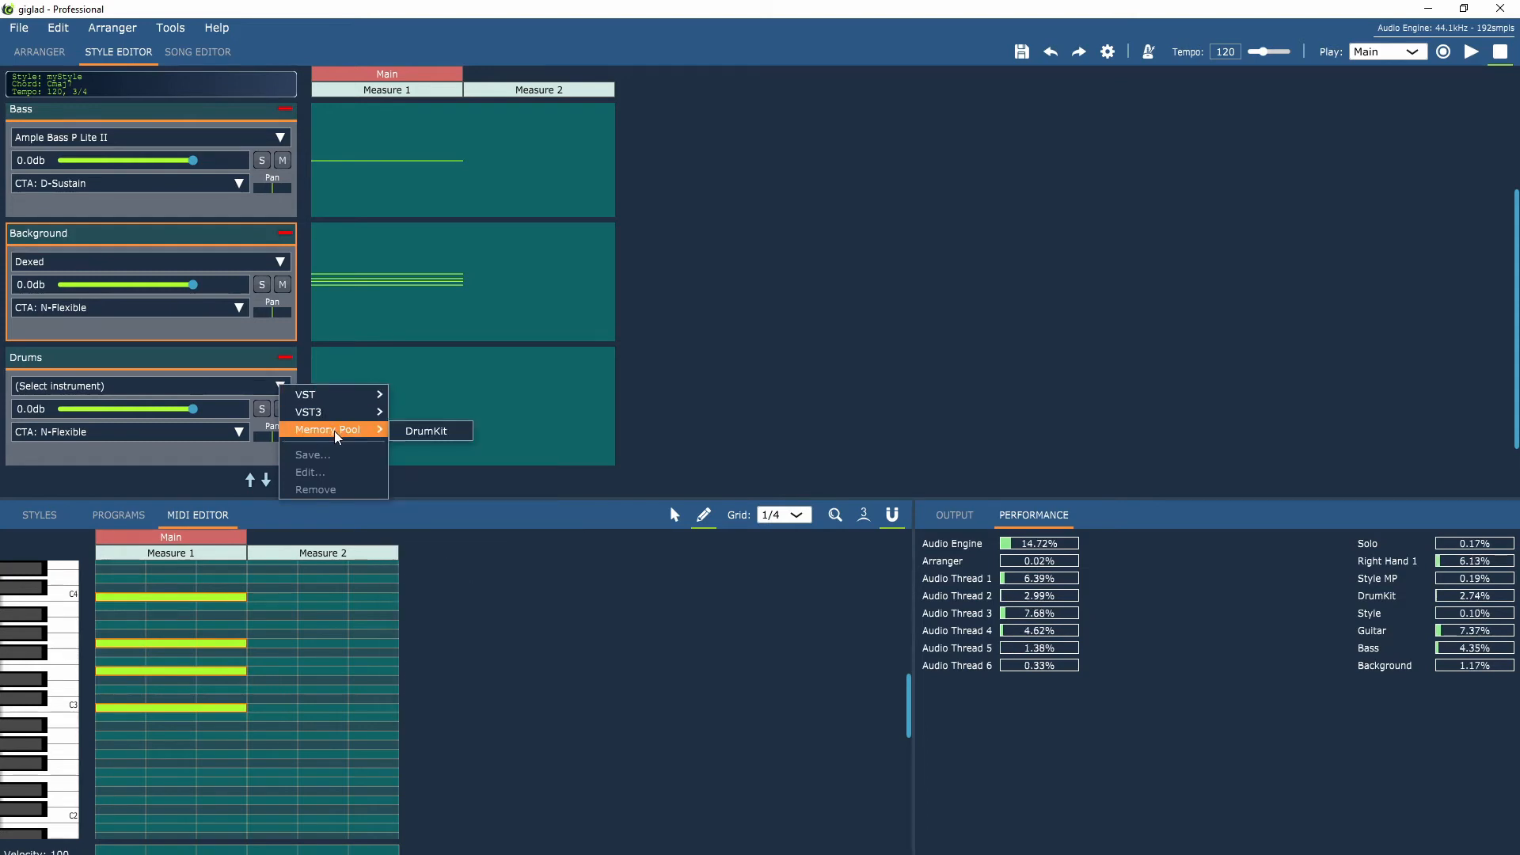
{"action": "left_click", "coordinate": [414, 432]}
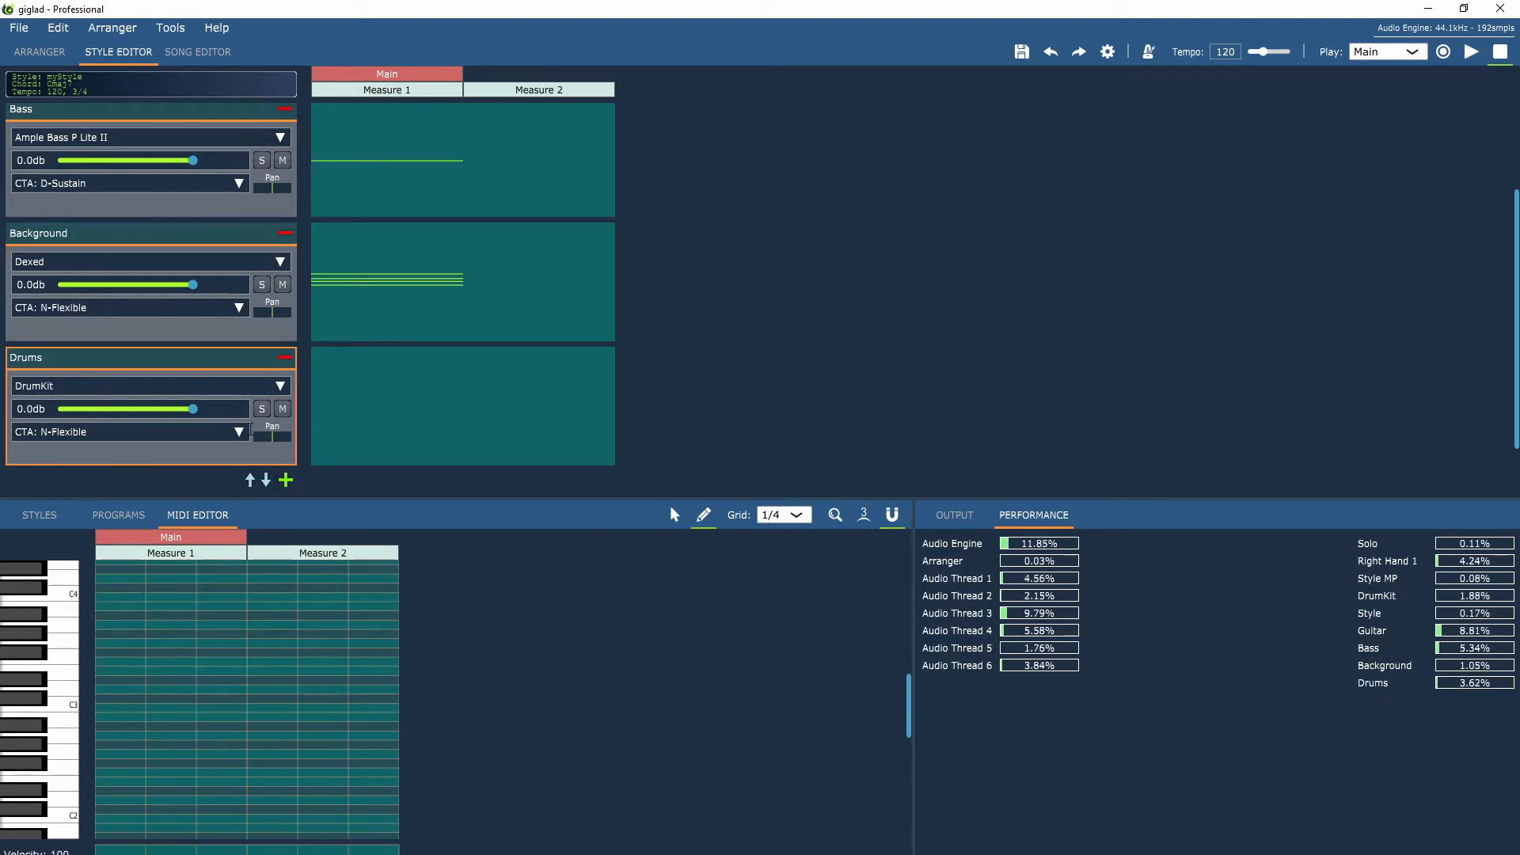
{"action": "left_click", "coordinate": [238, 432]}
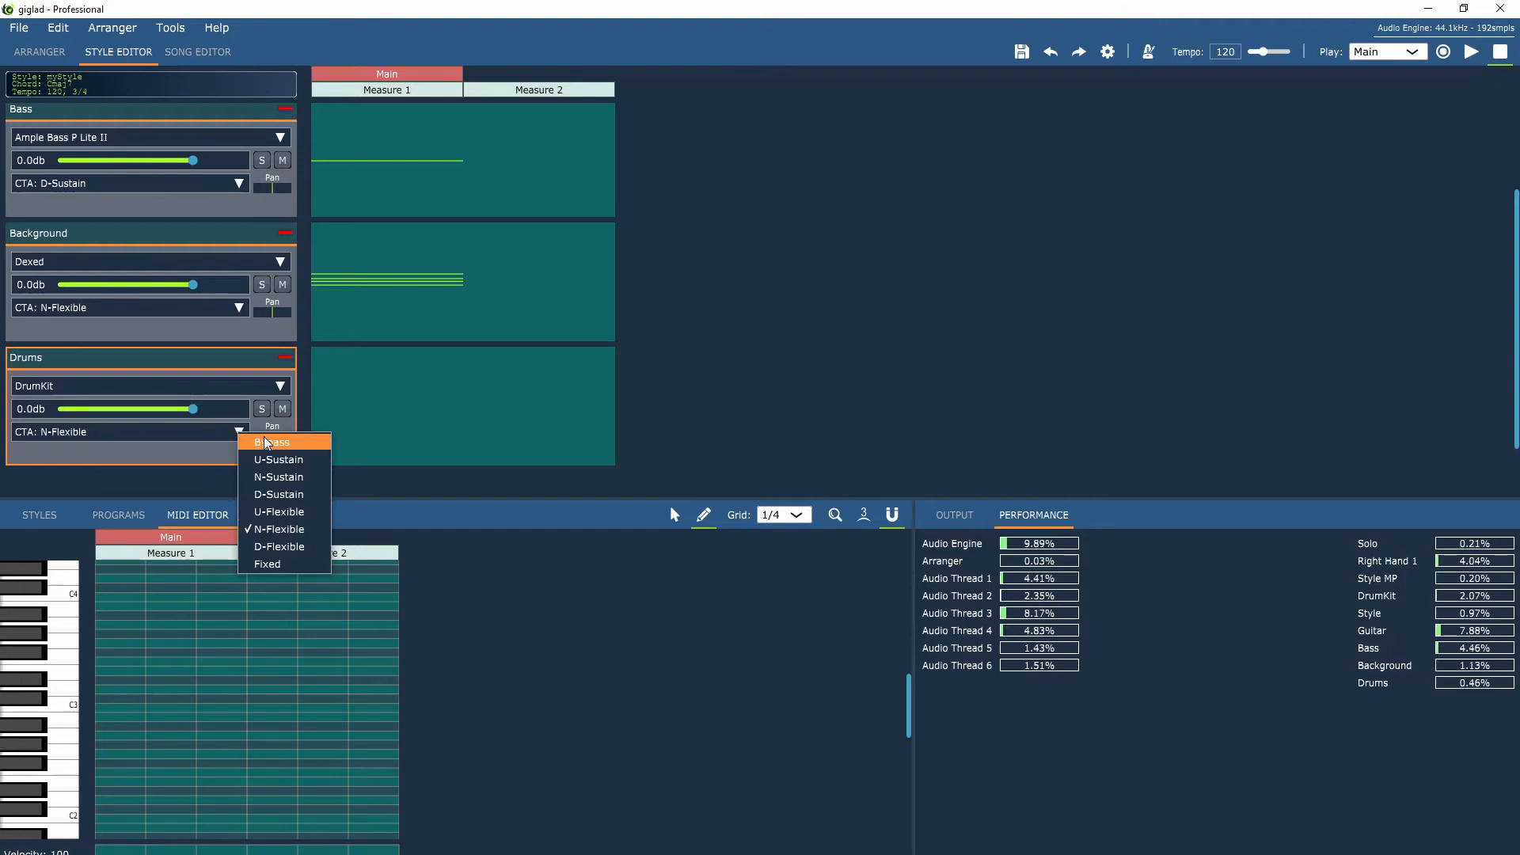
{"action": "left_click", "coordinate": [256, 442]}
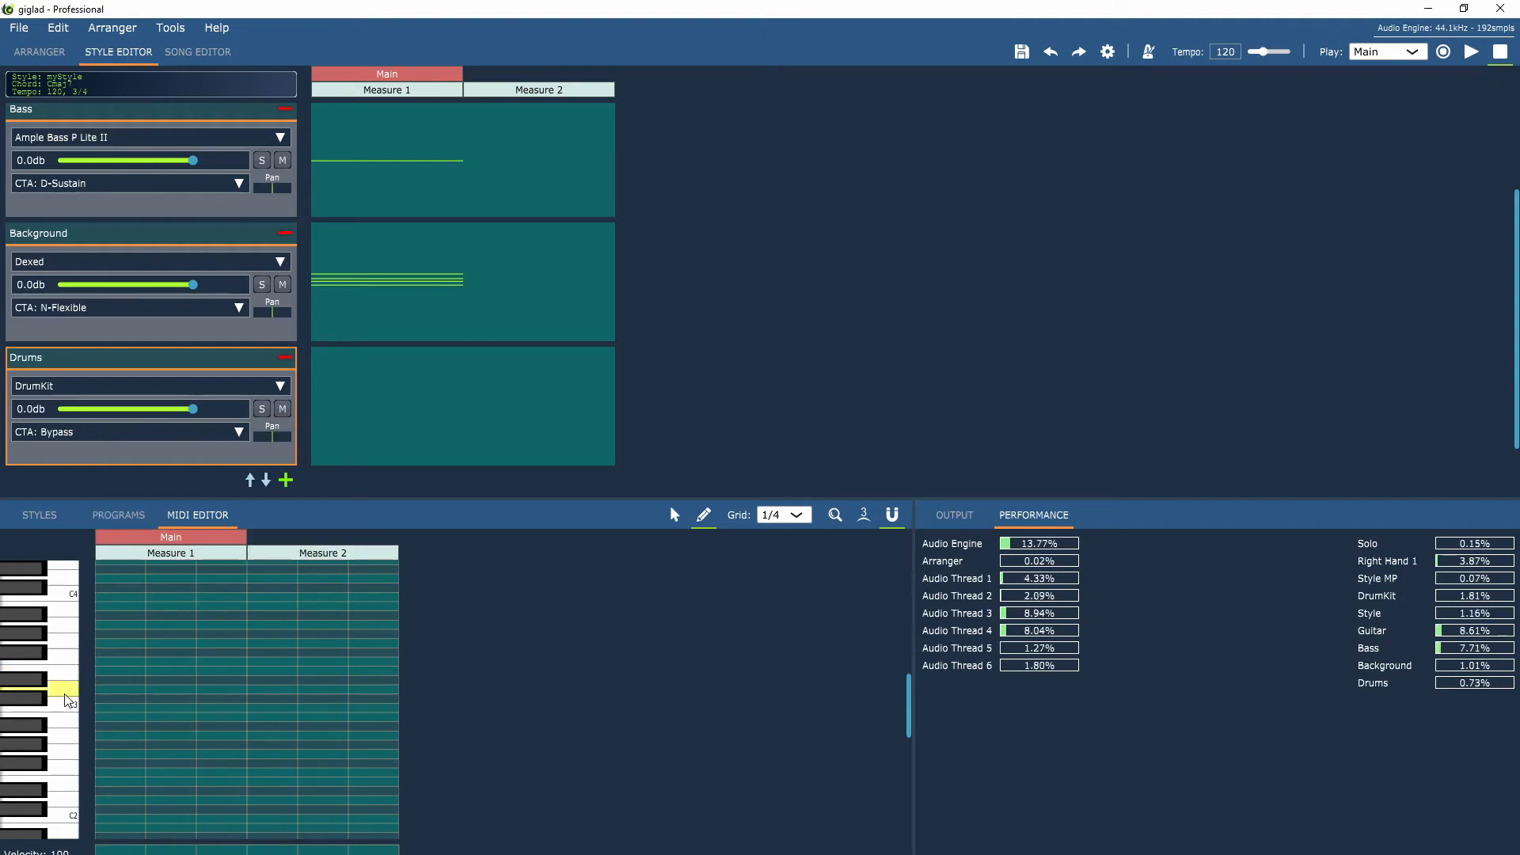
Draw a one-beat C1 note at the start of Measure 1 on the Drums track, and start playback of the Main section
{"action": "scroll", "coordinate": [63, 713], "scroll_direction": "down", "scroll_amount": 2}
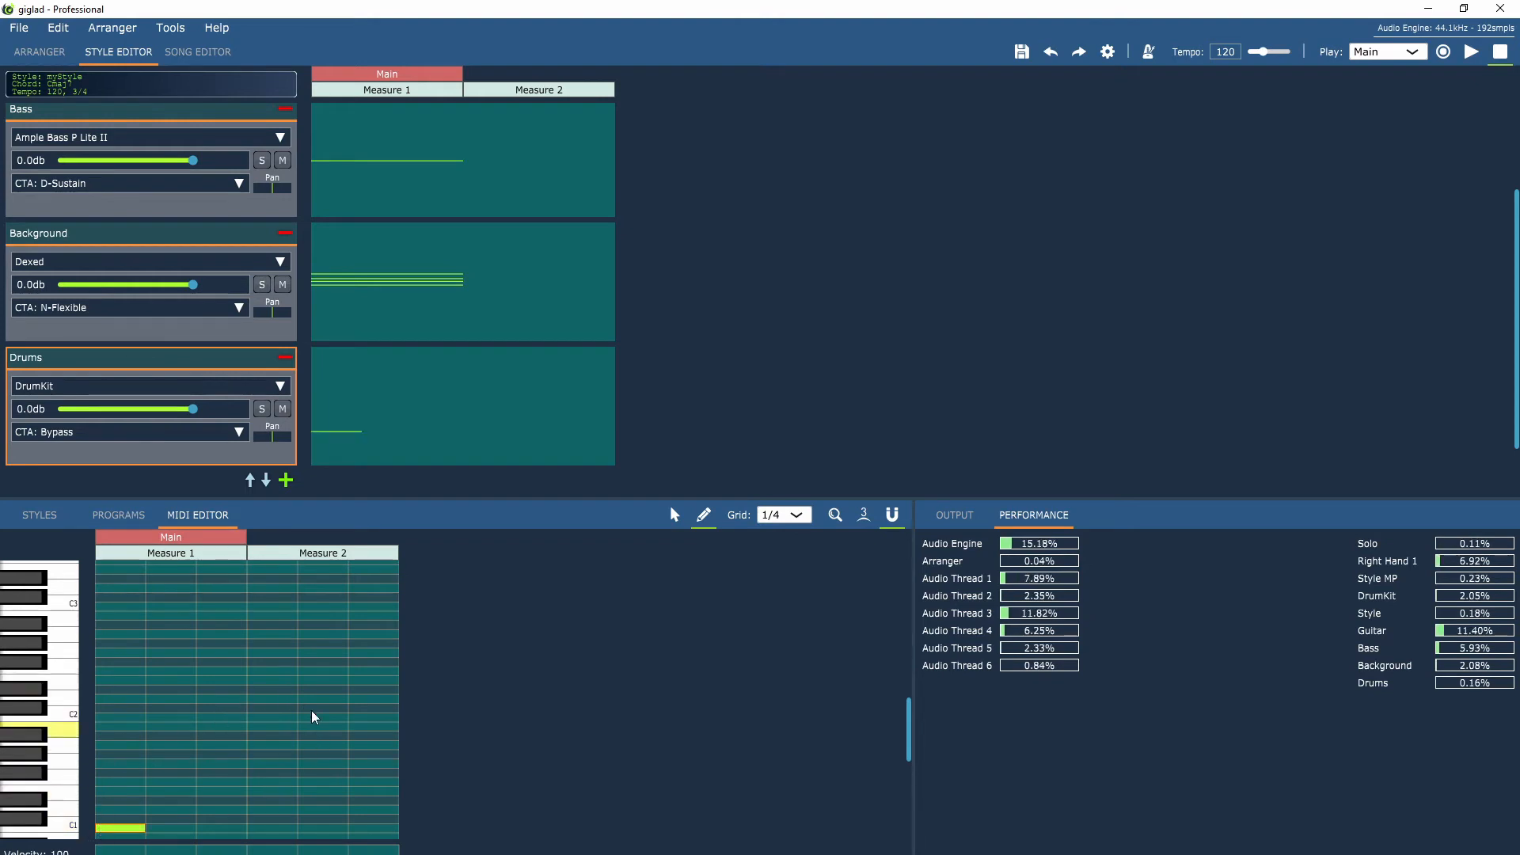
{"action": "left_click", "coordinate": [1471, 52]}
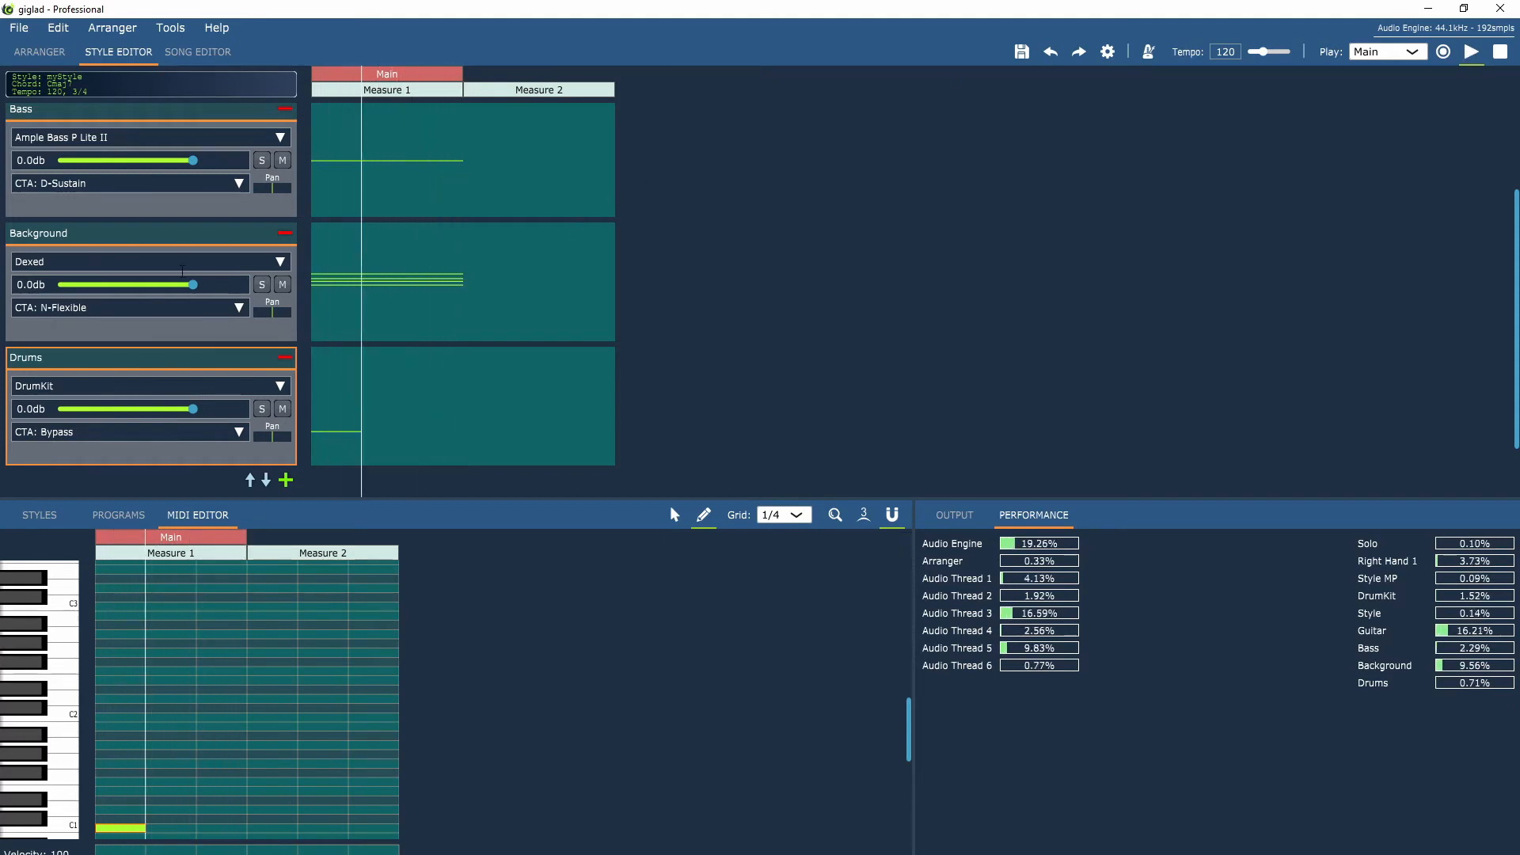
Lower the Background volume to -10.2 db, and pan Background and Guitar slightly left and Bass slightly right
{"action": "left_click", "coordinate": [166, 285]}
{"action": "left_click", "coordinate": [152, 285]}
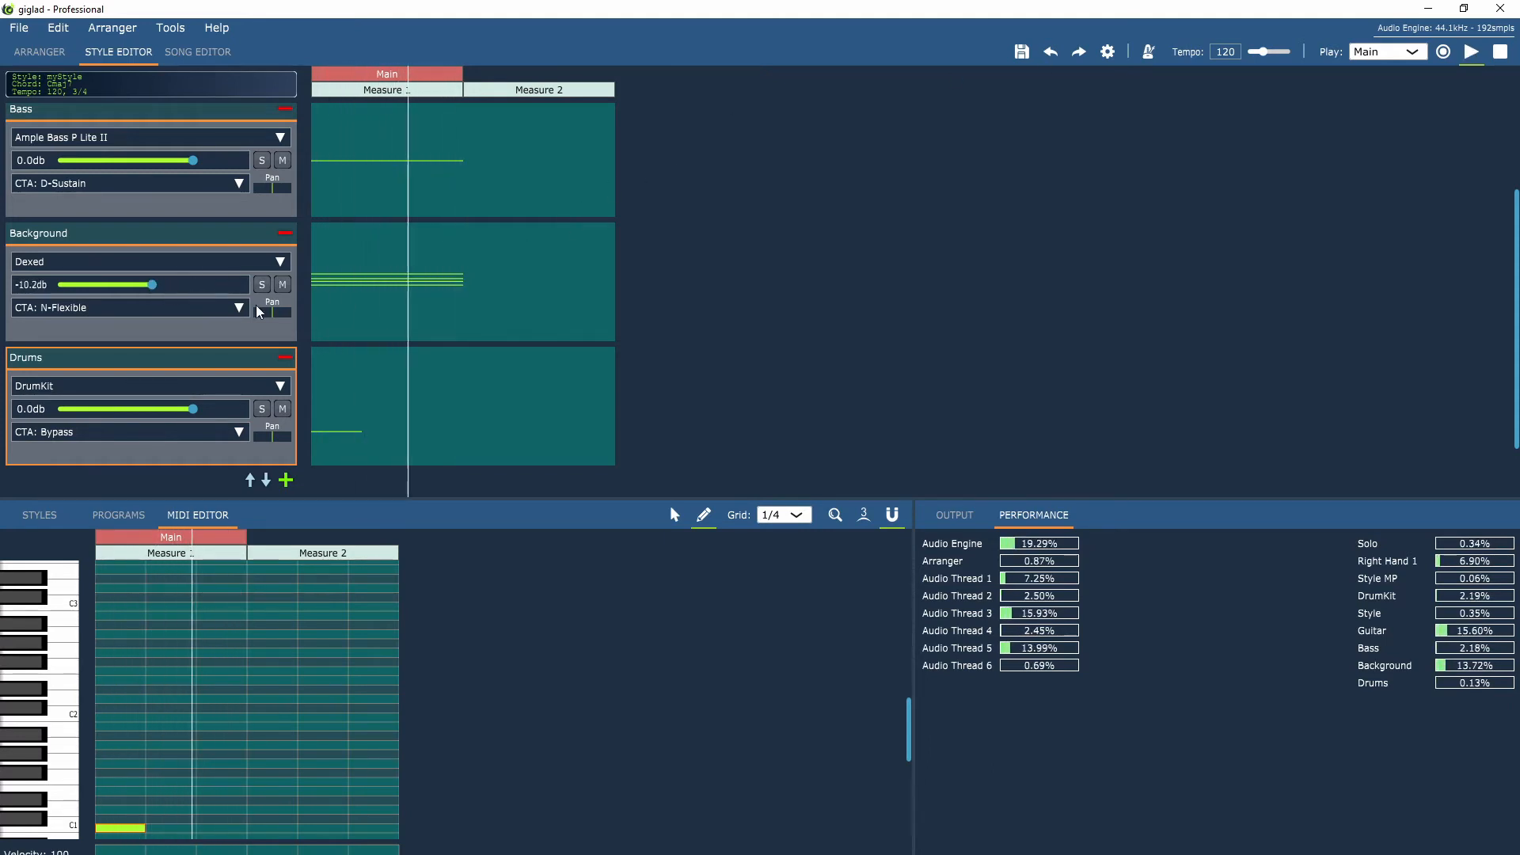
{"action": "left_click", "coordinate": [264, 313]}
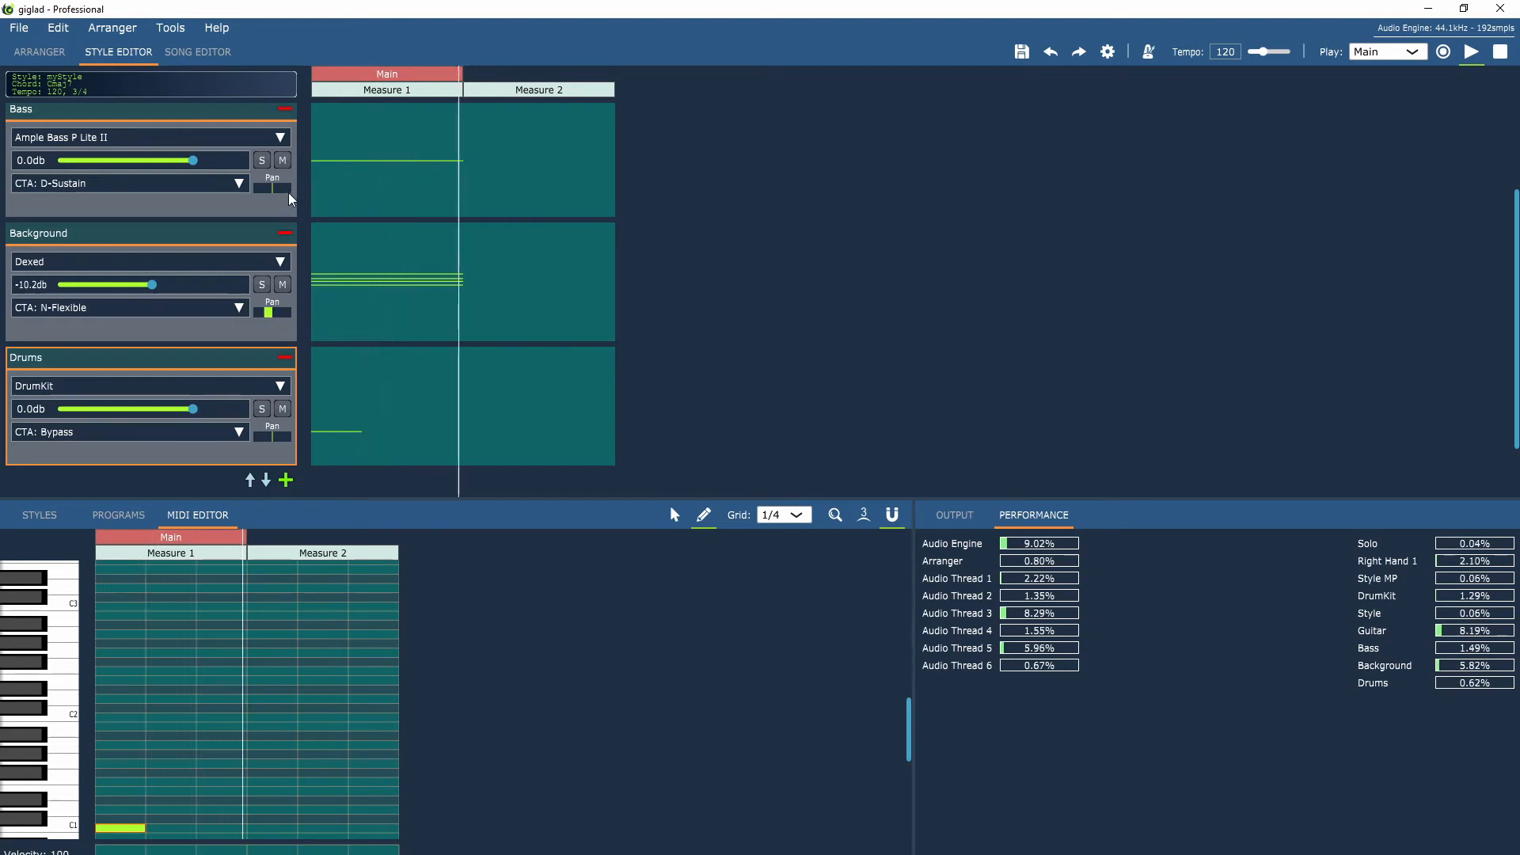
{"action": "scroll", "coordinate": [282, 206], "scroll_direction": "up", "scroll_amount": 2}
{"action": "scroll", "coordinate": [282, 206], "scroll_direction": "up", "scroll_amount": 1}
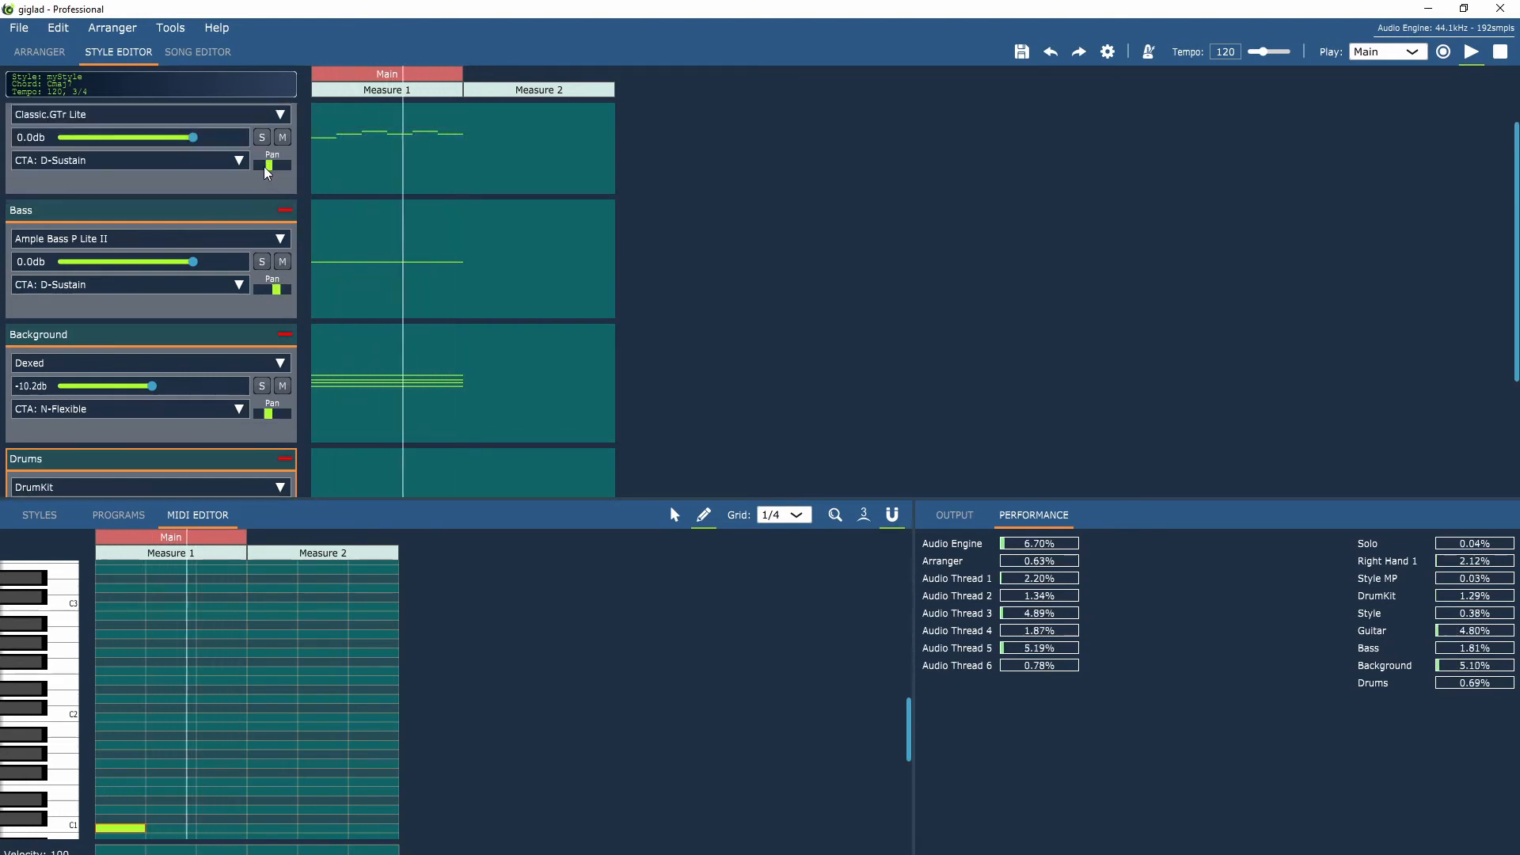
Lower the Bass track's volume to -7.0 db and the Background track's volume to -12.7 db
{"action": "left_click", "coordinate": [176, 263]}
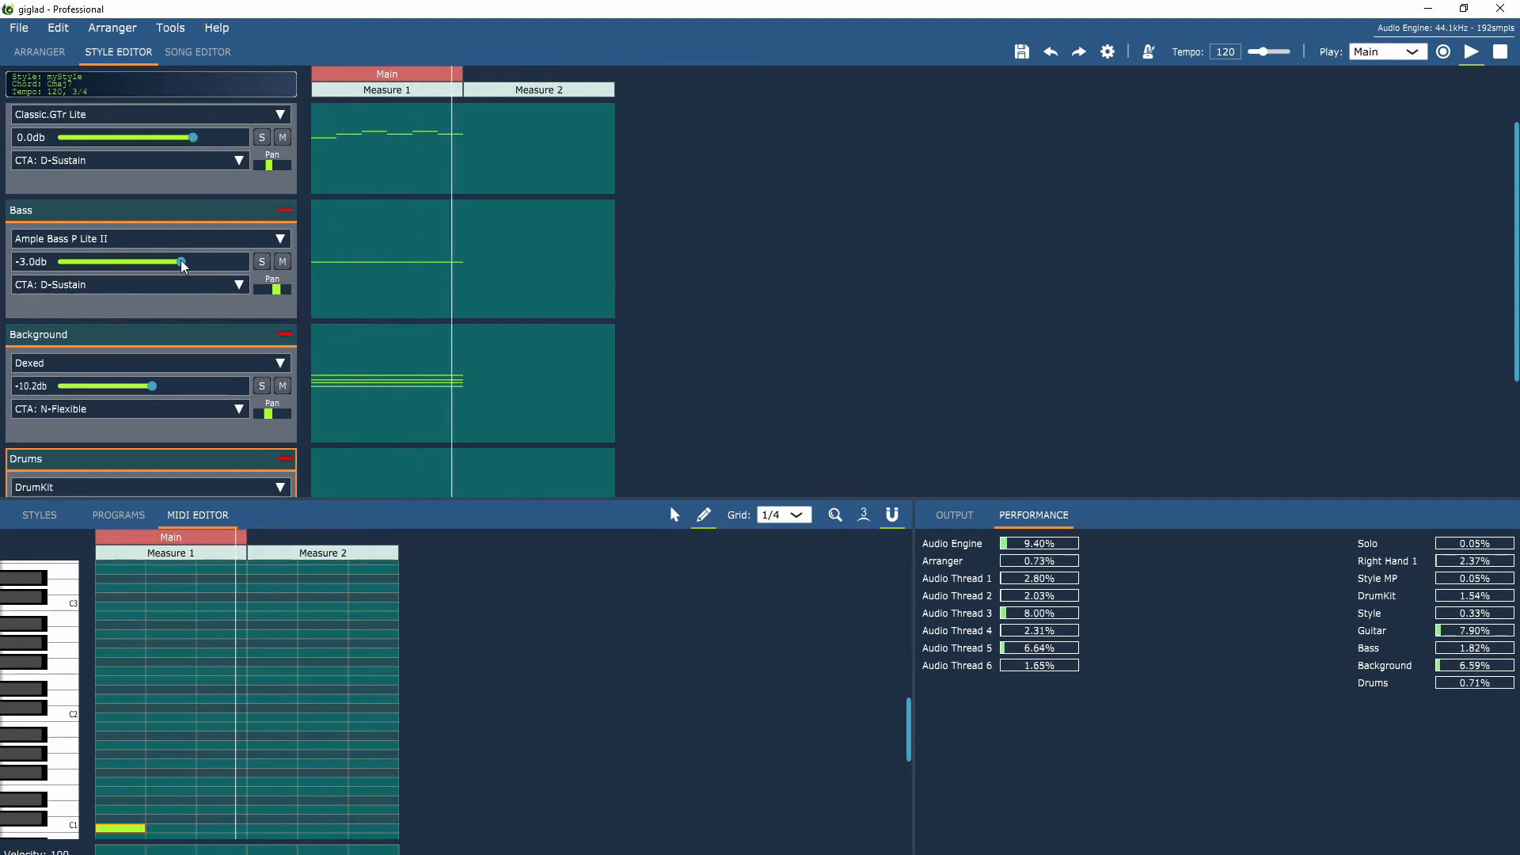
{"action": "left_click_drag", "start_coordinate": [173, 261], "coordinate": [173, 261]}
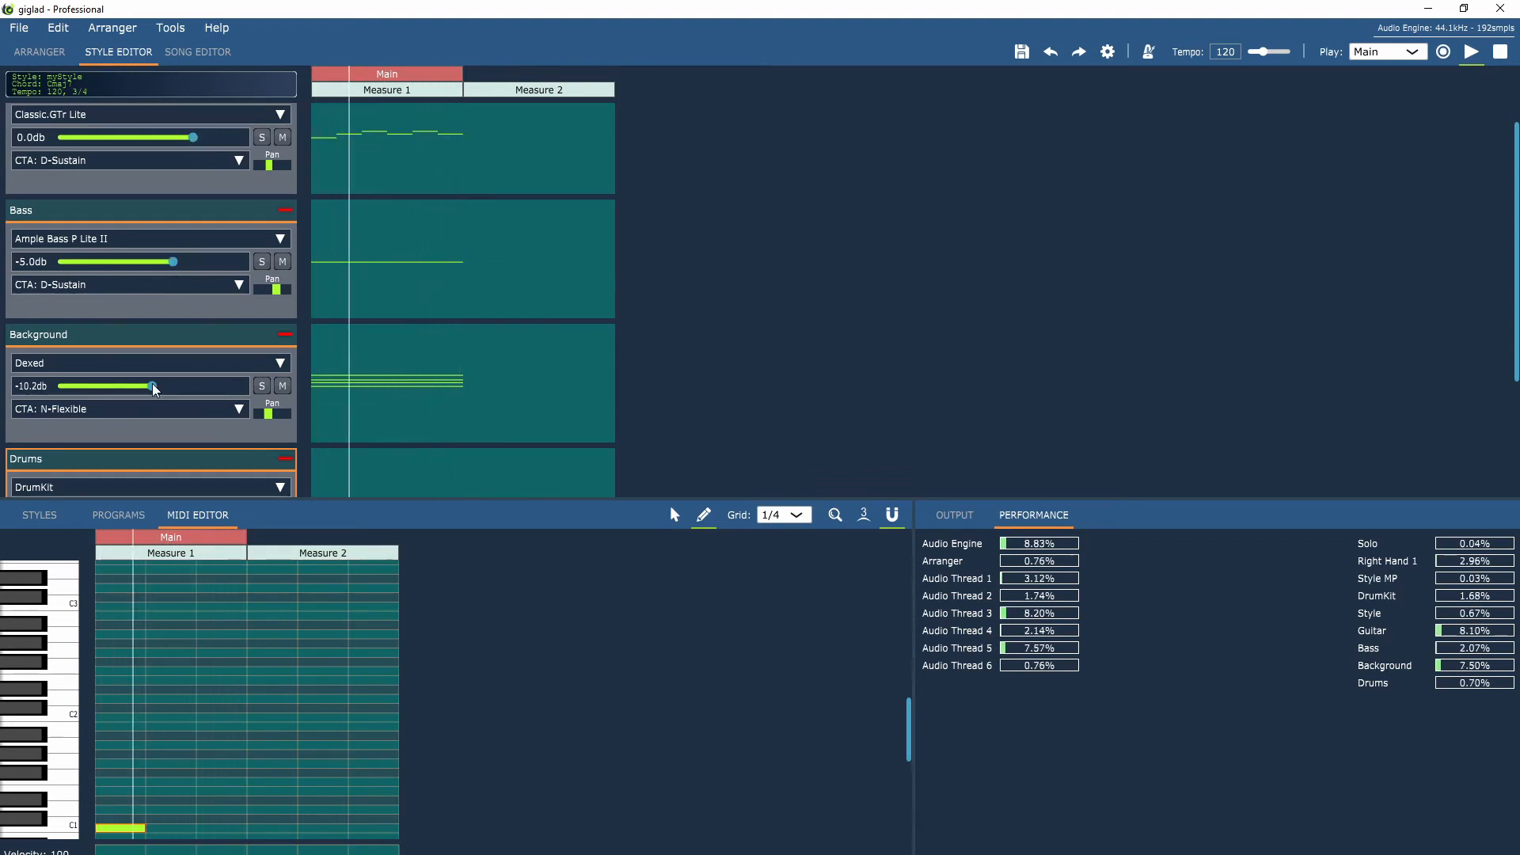
{"action": "left_click_drag", "start_coordinate": [149, 384], "coordinate": [141, 384]}
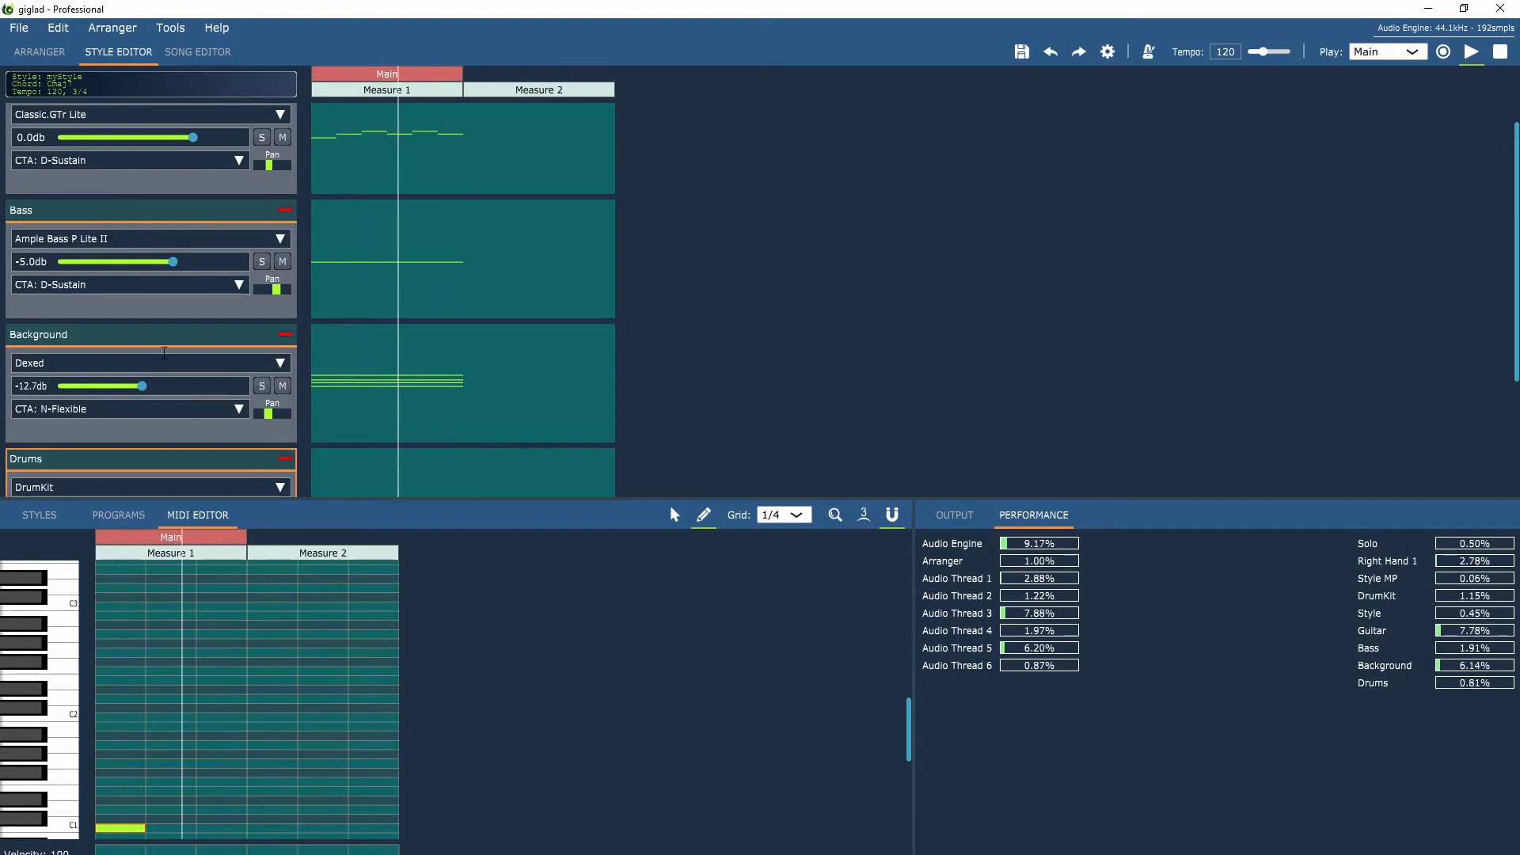
{"action": "scroll", "coordinate": [173, 261], "scroll_direction": "down", "scroll_amount": 4}
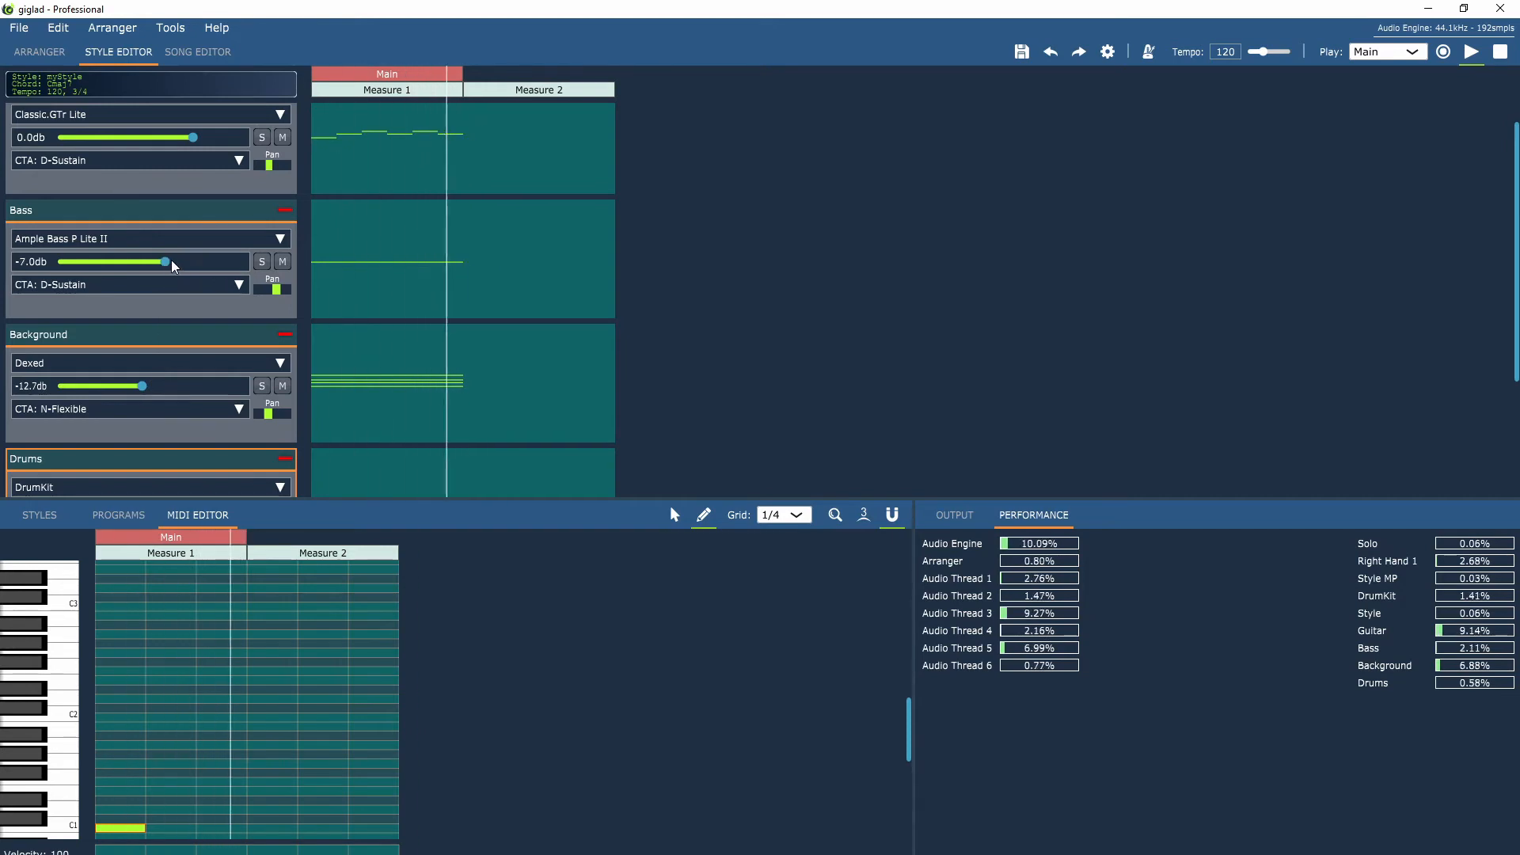
Raise the Bass track's volume to -5.7 db
{"action": "left_click", "coordinate": [169, 262]}
{"action": "scroll", "coordinate": [254, 339], "scroll_direction": "down", "scroll_amount": 3}
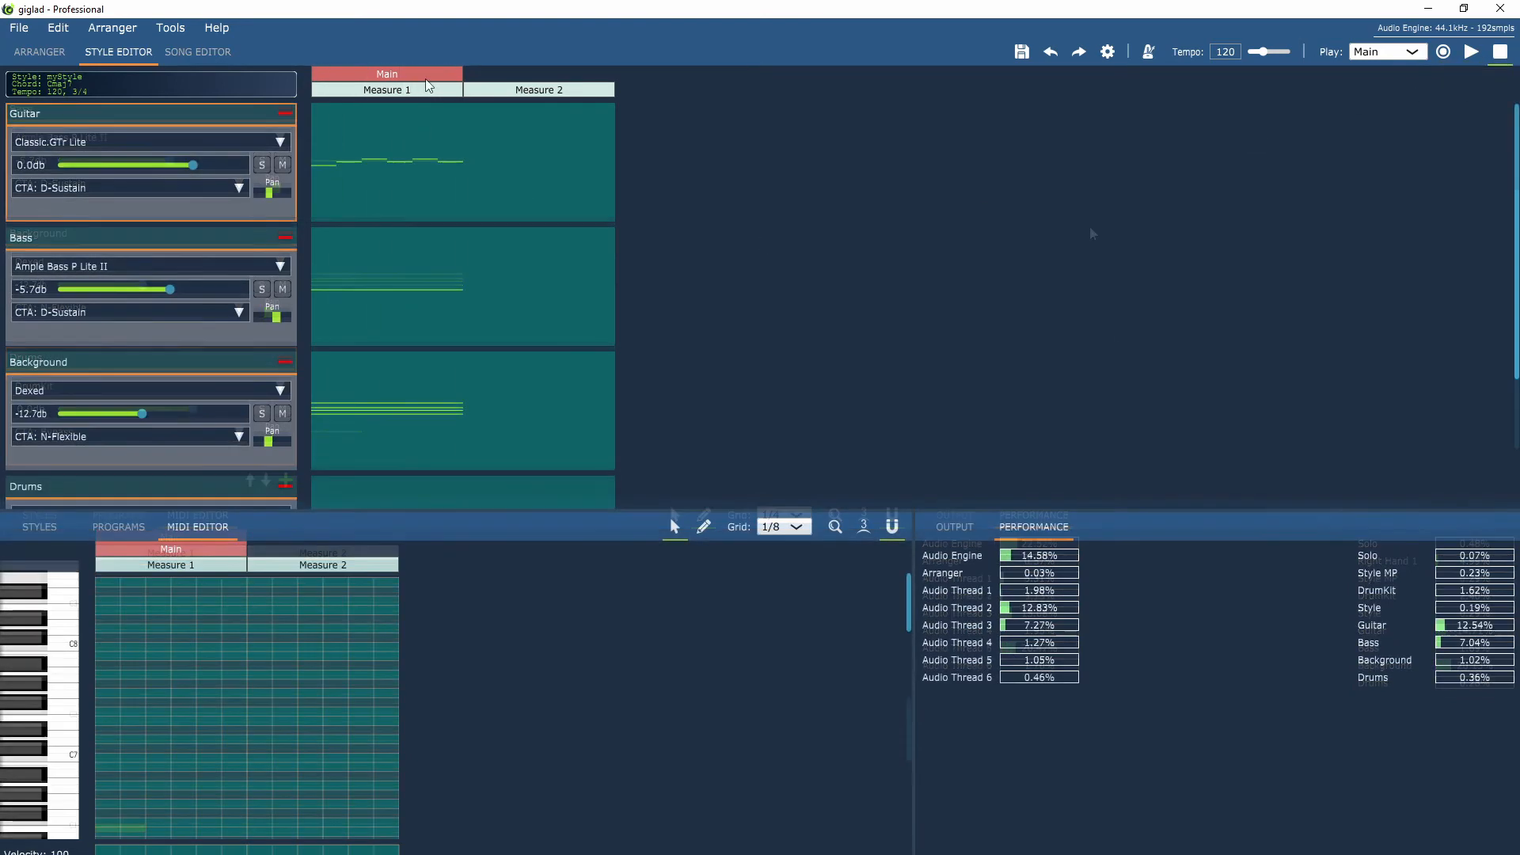
Rename the style's Main section to Verse
{"action": "right_click", "coordinate": [427, 84]}
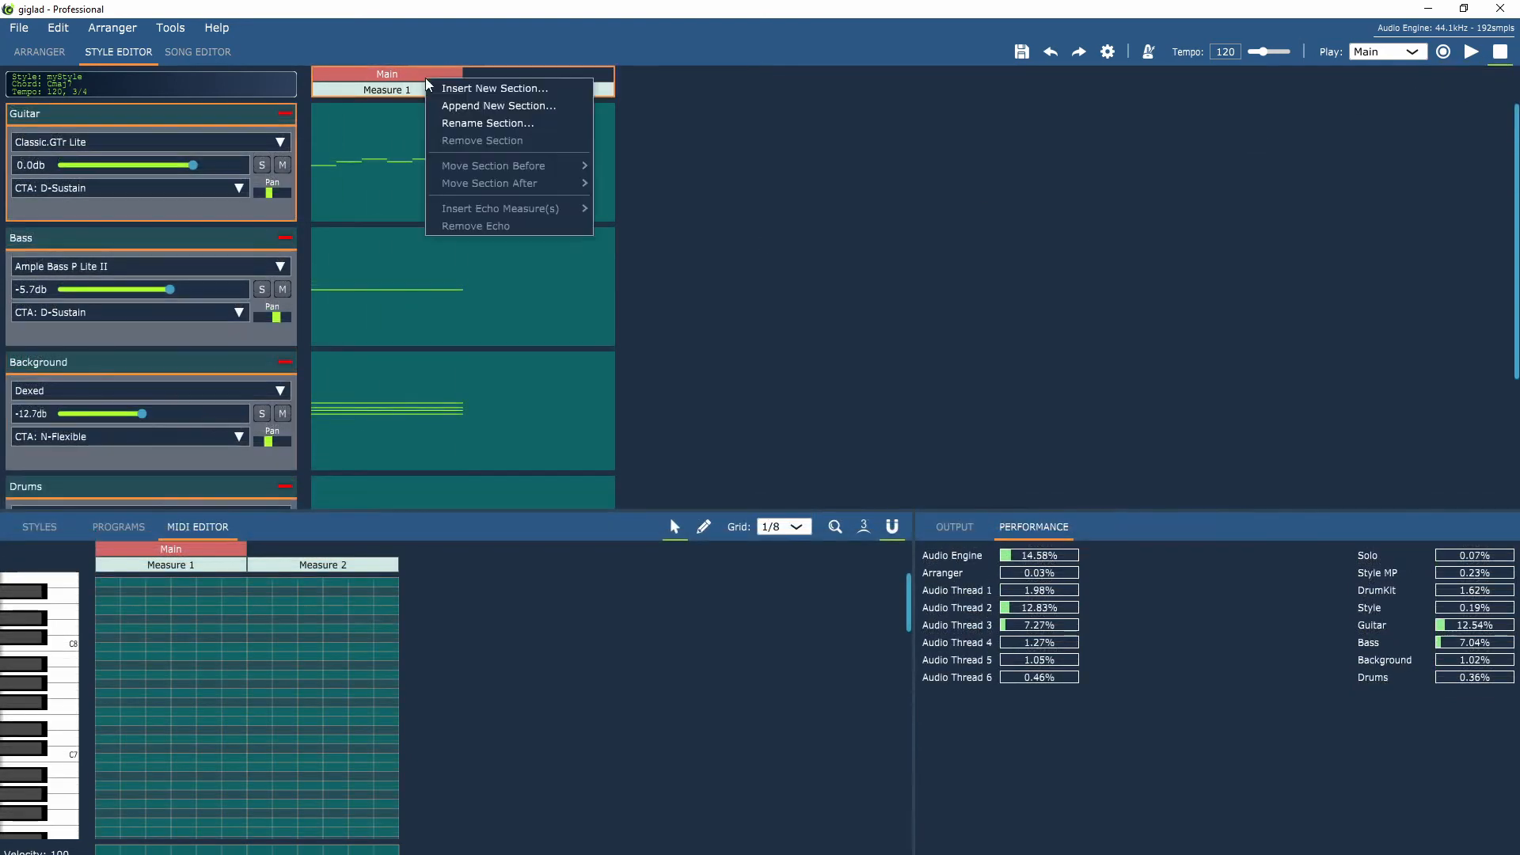
{"action": "left_click", "coordinate": [466, 124]}
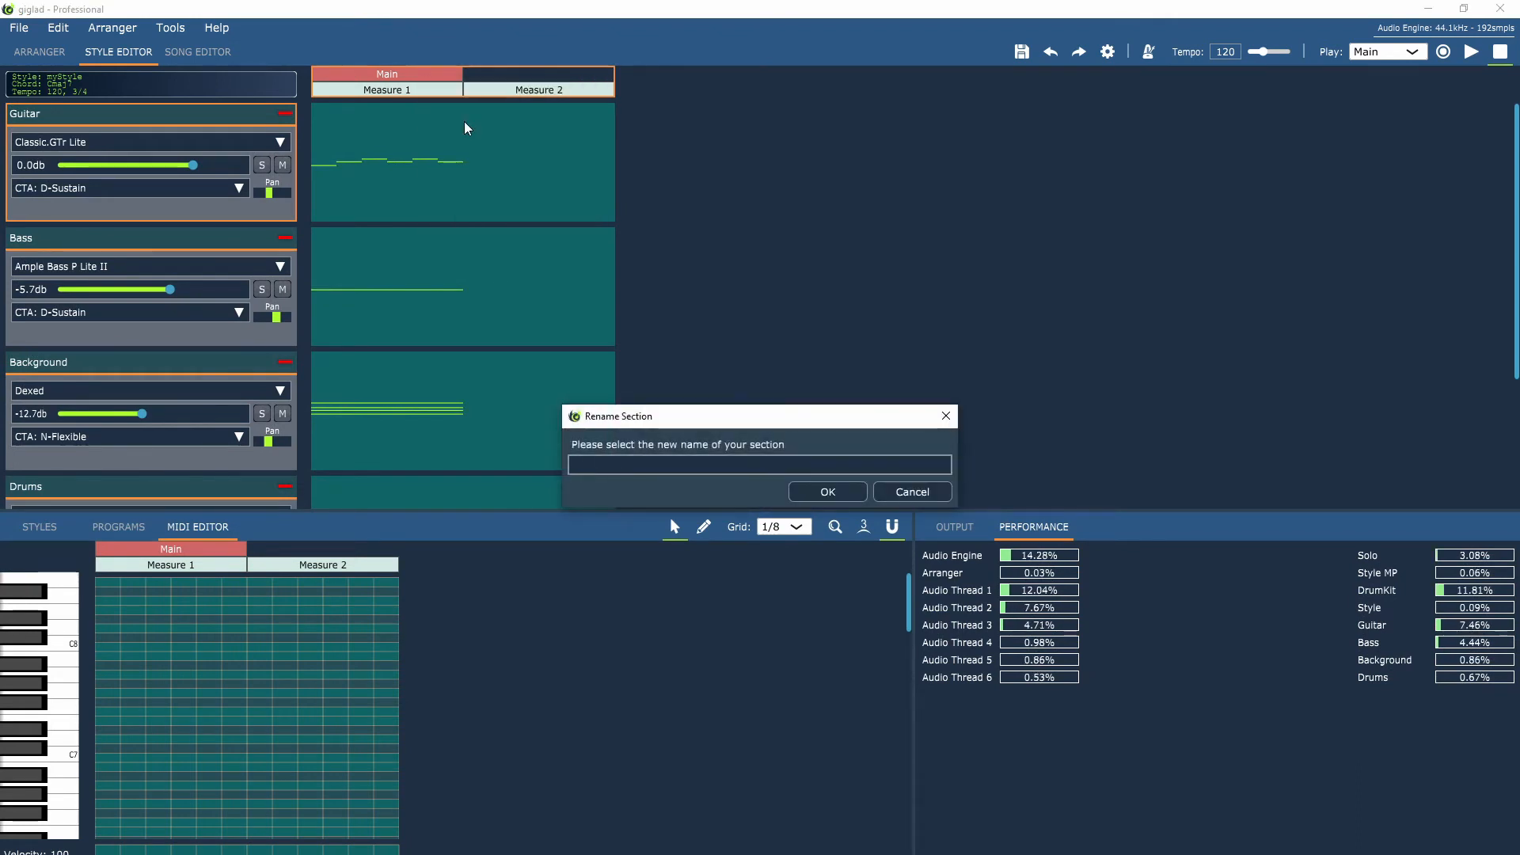
{"action": "type", "text": "Verse"}
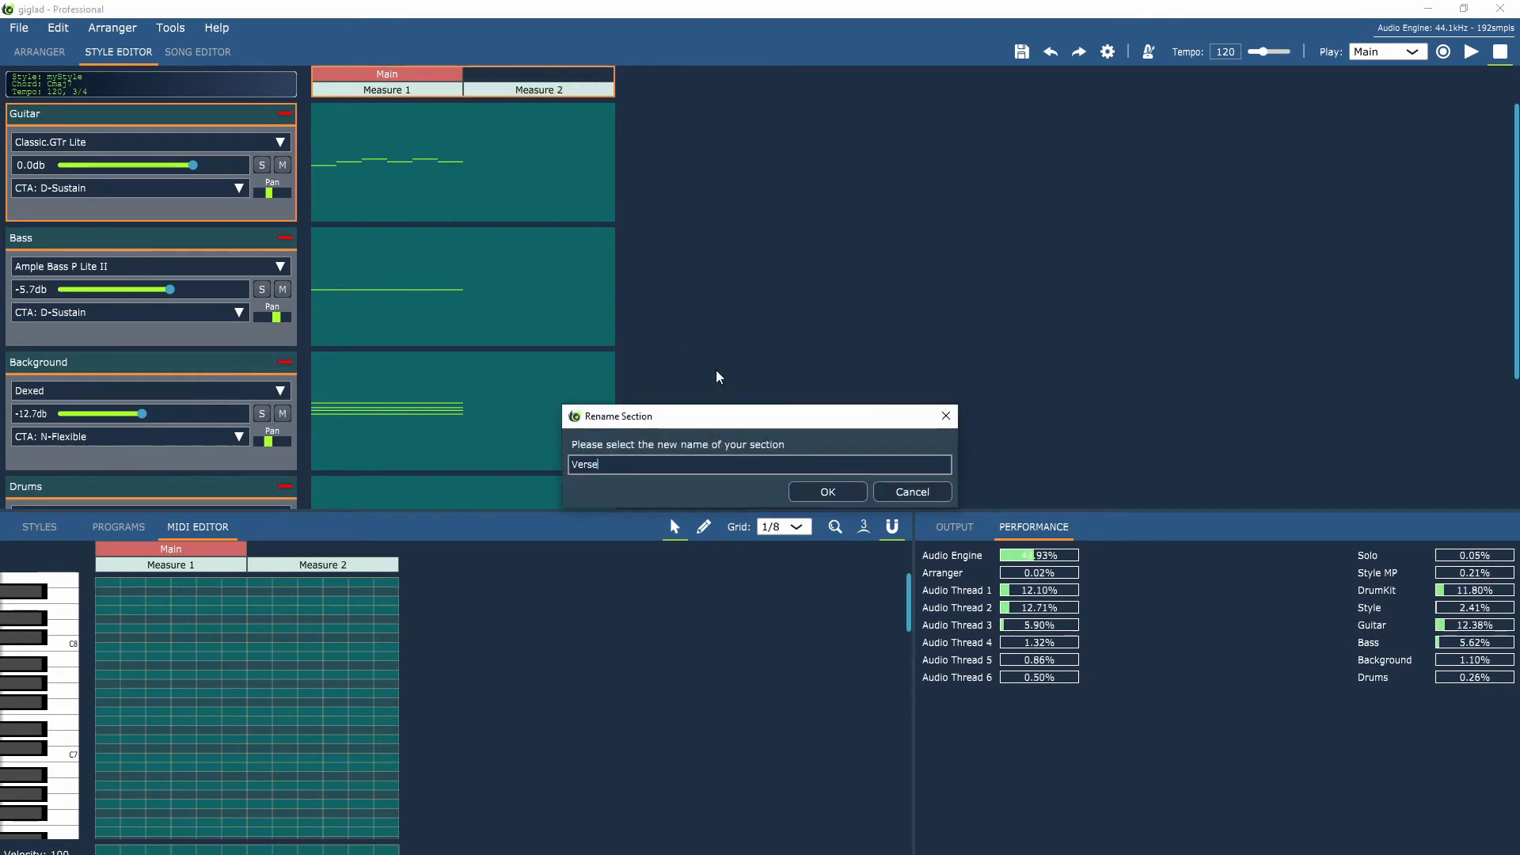
{"action": "left_click", "coordinate": [824, 492]}
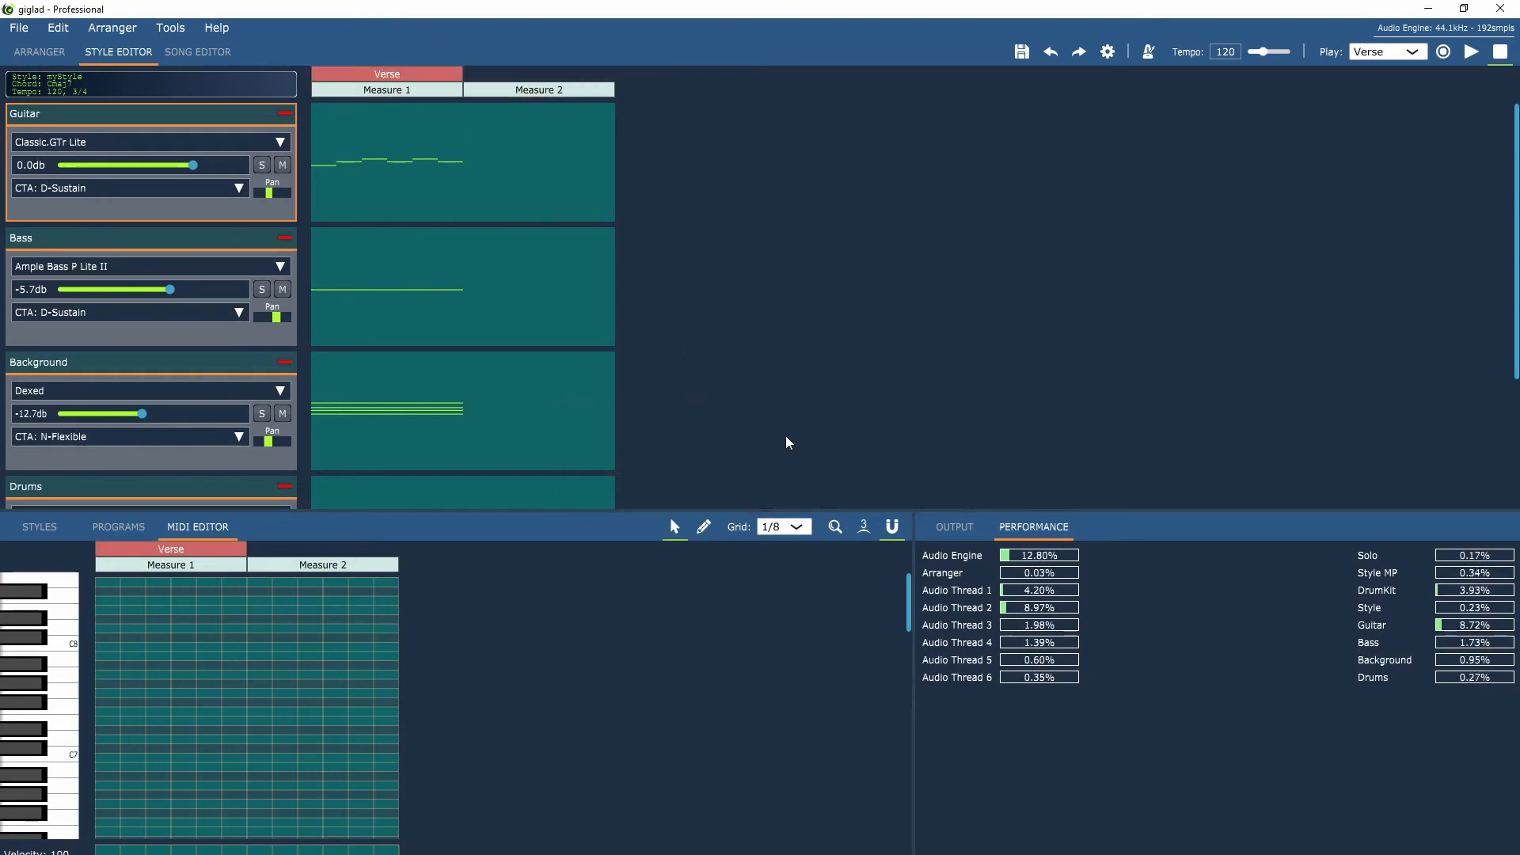
Append a new section named Chorus with 1 measure and 1 echo after the Verse section
{"action": "right_click", "coordinate": [402, 76]}
{"action": "left_click", "coordinate": [459, 97]}
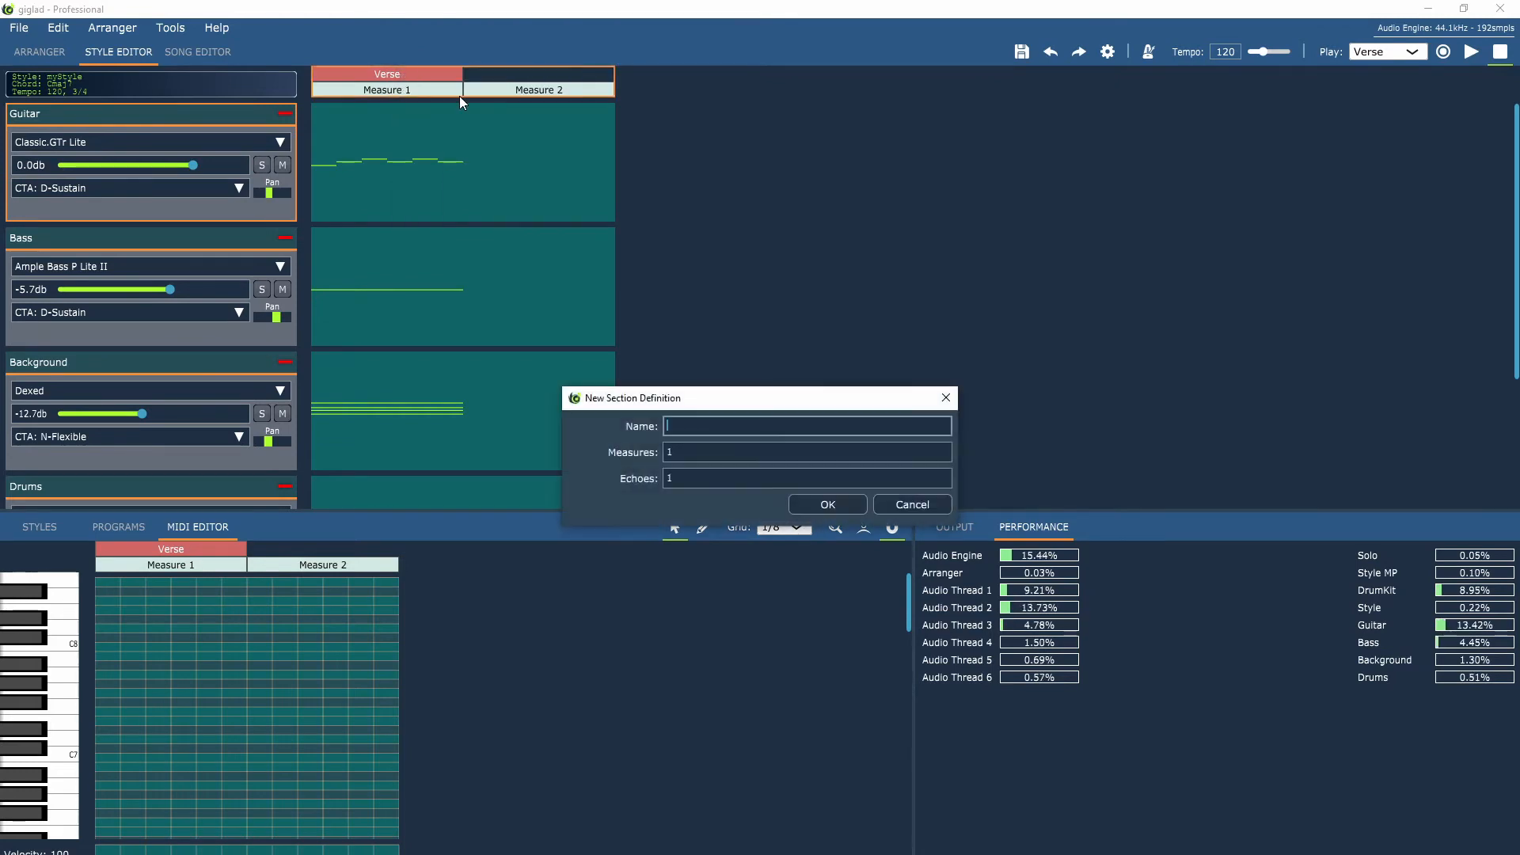
{"action": "type", "text": "Chorus"}
{"action": "left_click", "coordinate": [827, 504]}
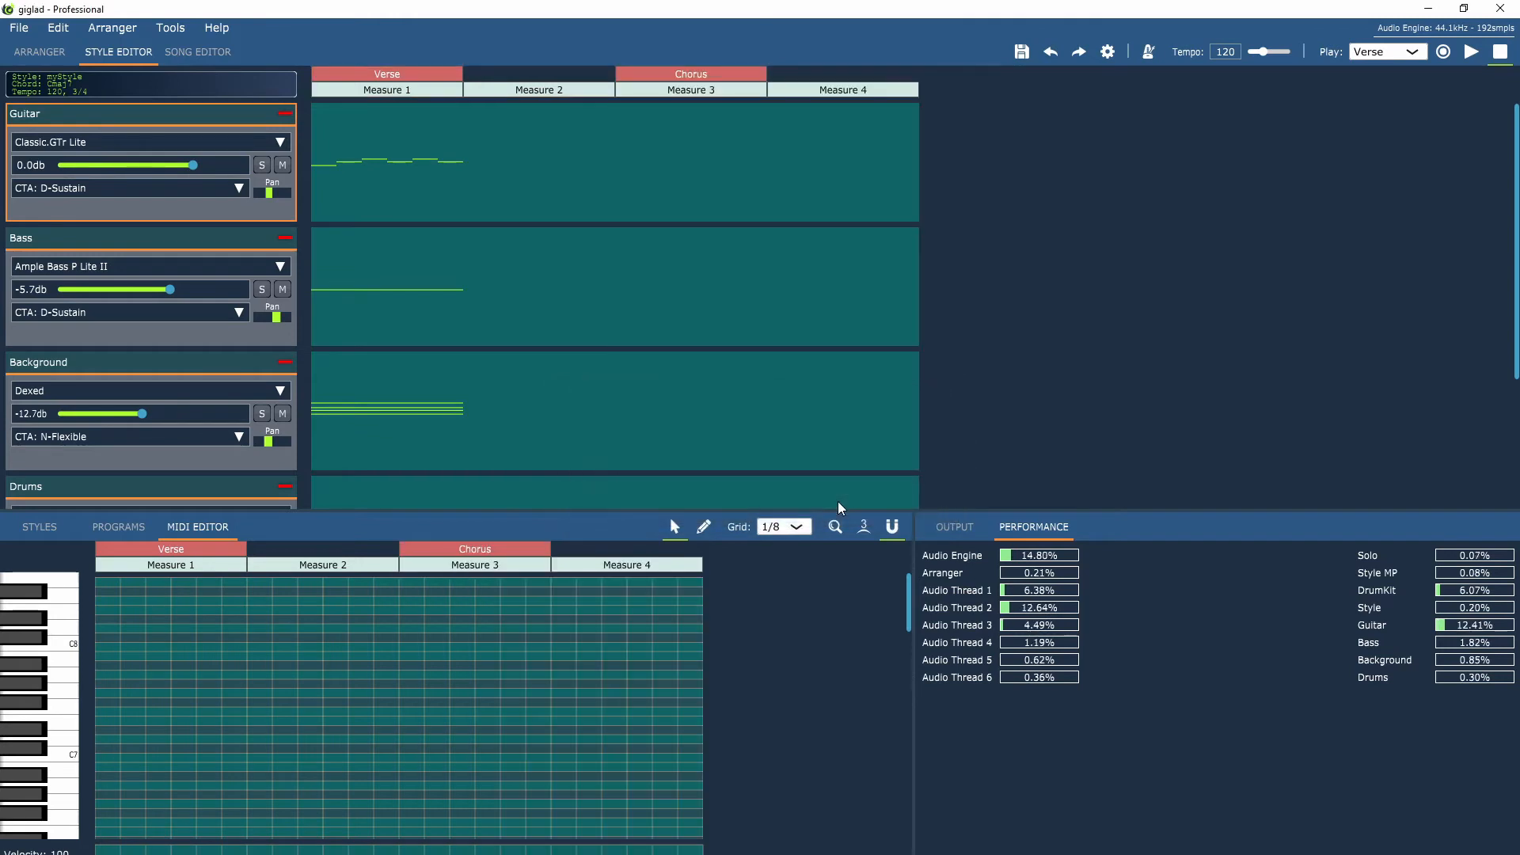
Select the Chorus section for playback, play it briefly and stop
{"action": "left_click", "coordinate": [1393, 52]}
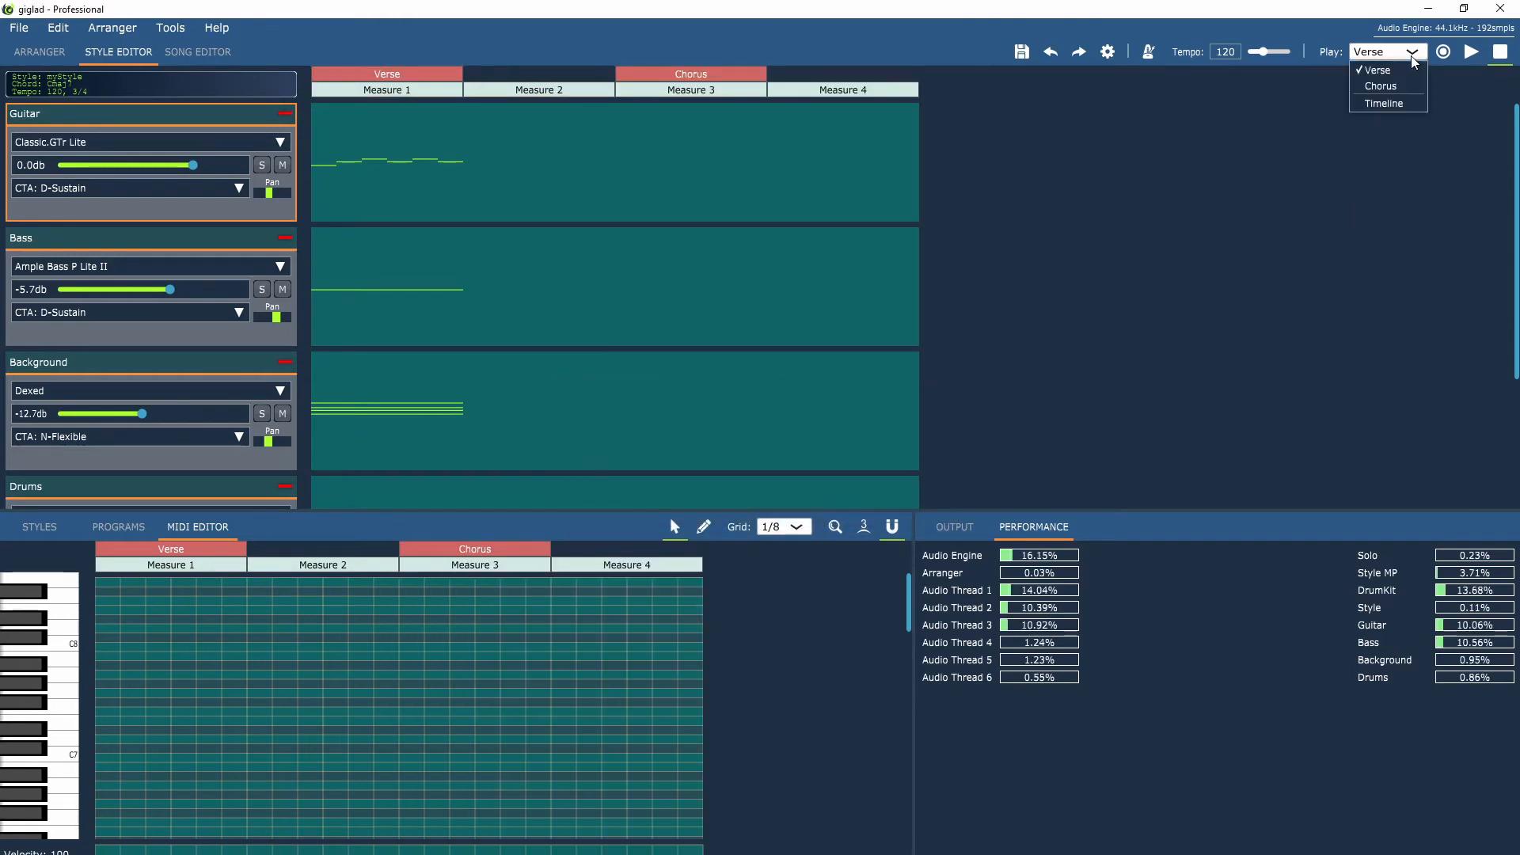
{"action": "left_click", "coordinate": [1404, 87]}
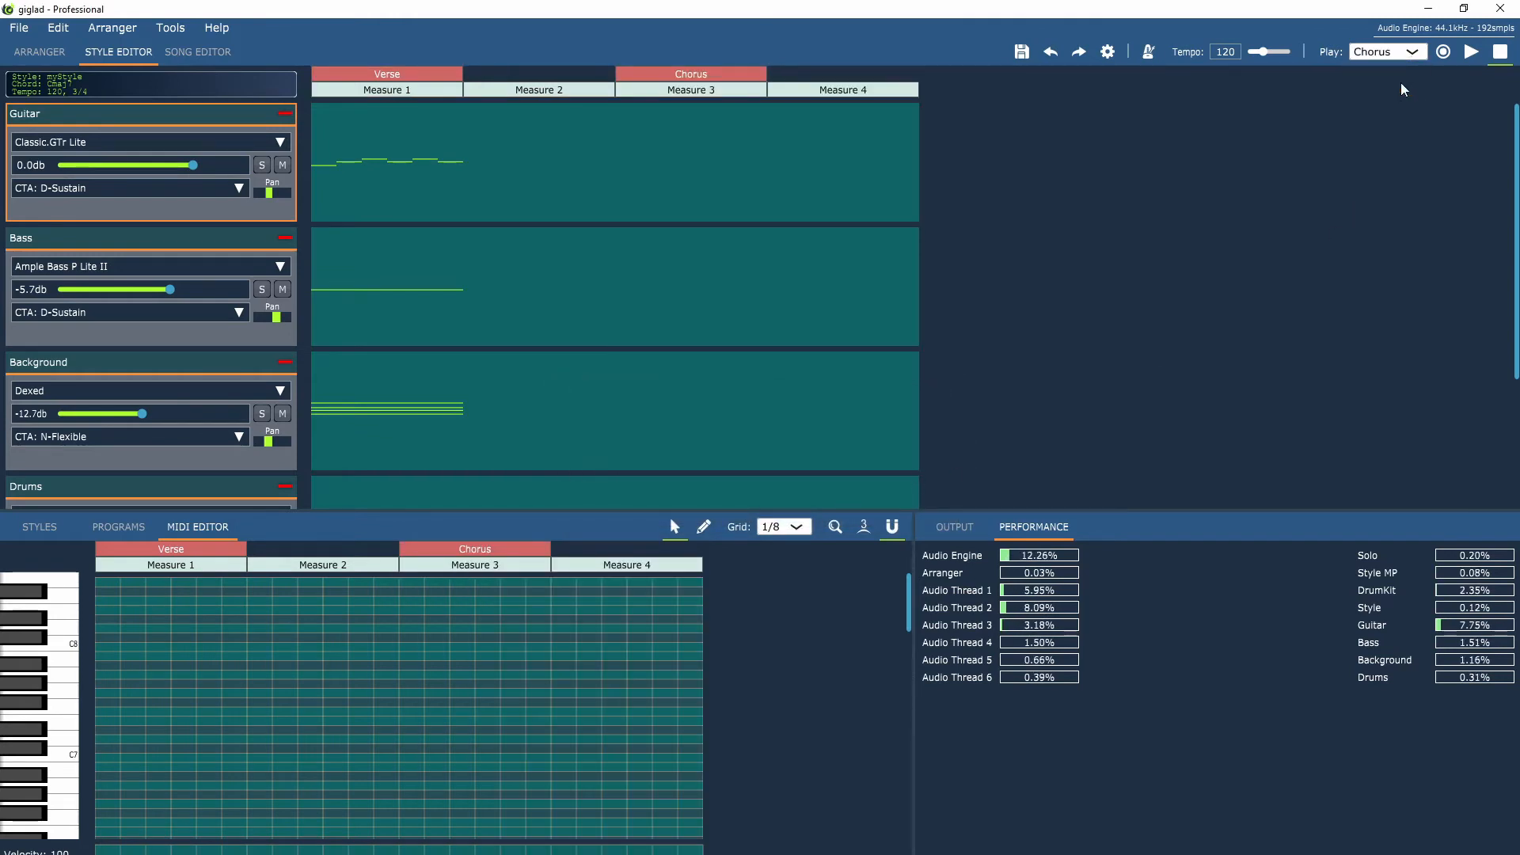
{"action": "left_click", "coordinate": [1471, 54]}
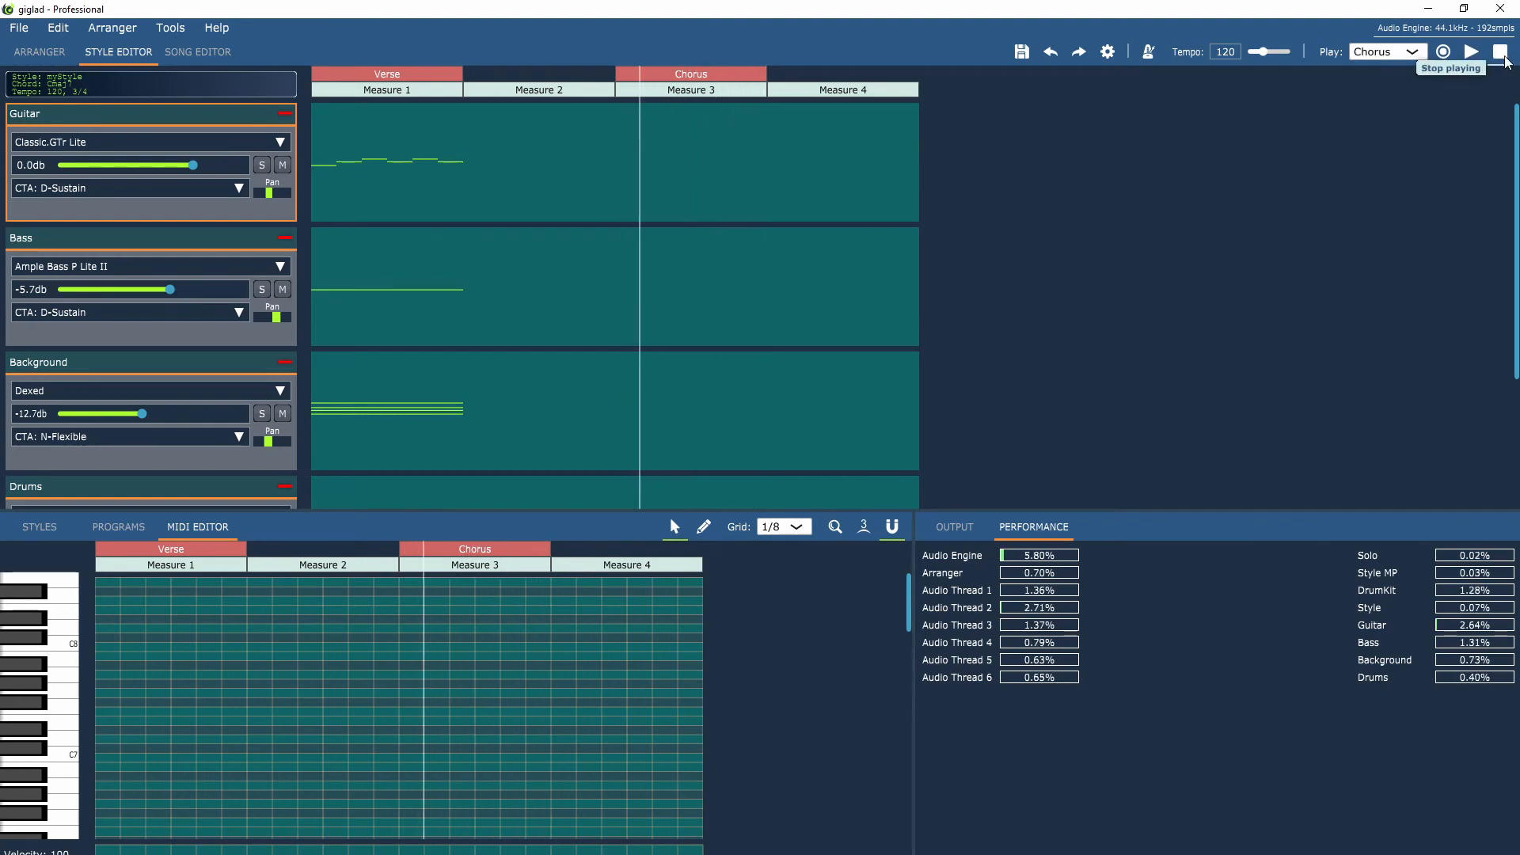
{"action": "left_click", "coordinate": [1505, 60]}
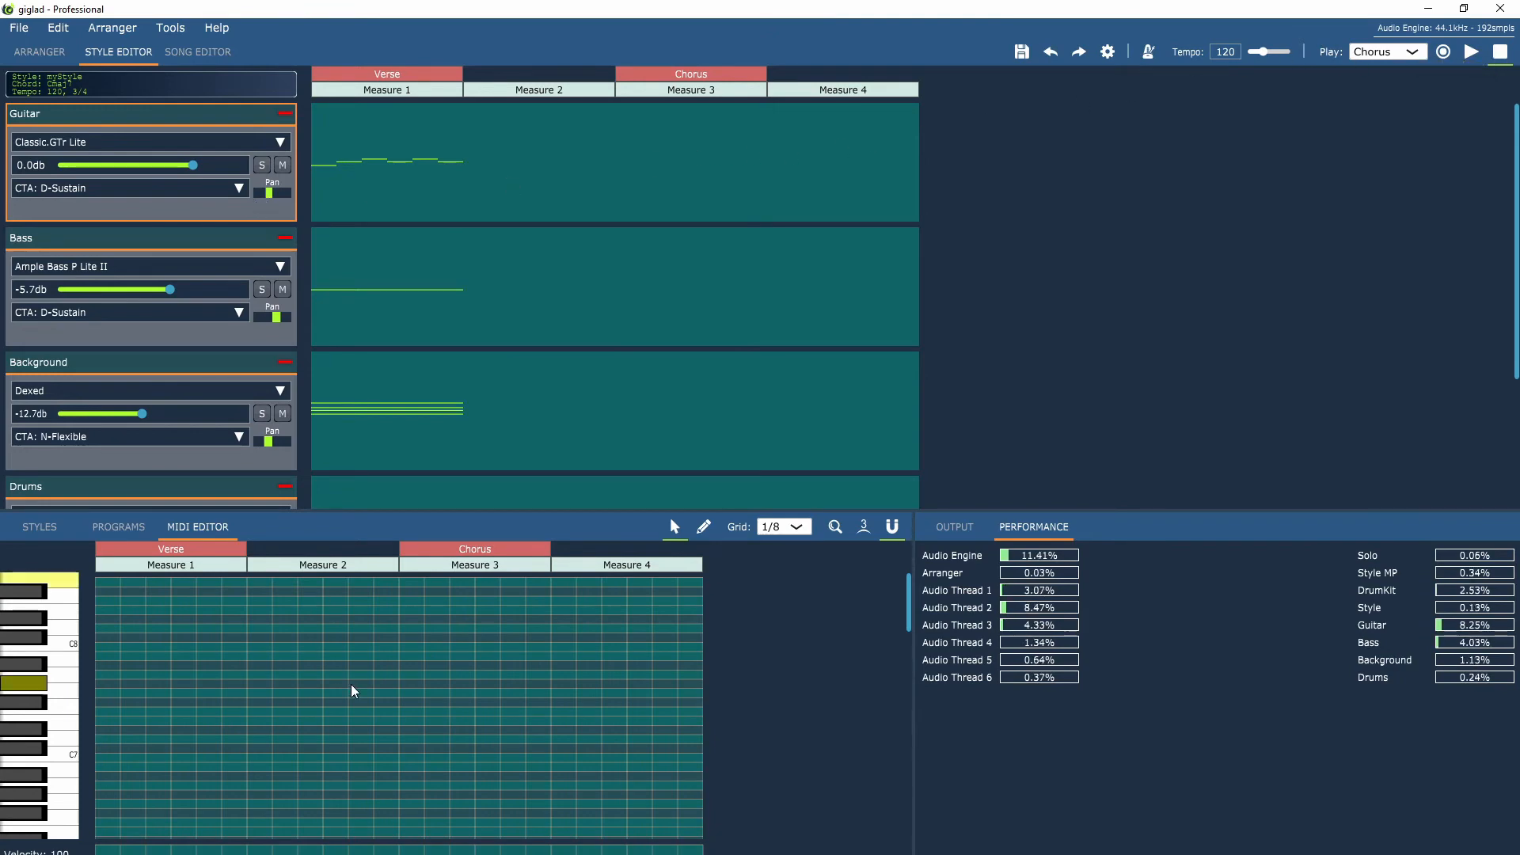
Copy the Guitar track's Verse notes from Measure 1 and paste them at the start of the Chorus in Measure 3
{"action": "scroll", "coordinate": [361, 690], "scroll_direction": "down", "scroll_amount": 15}
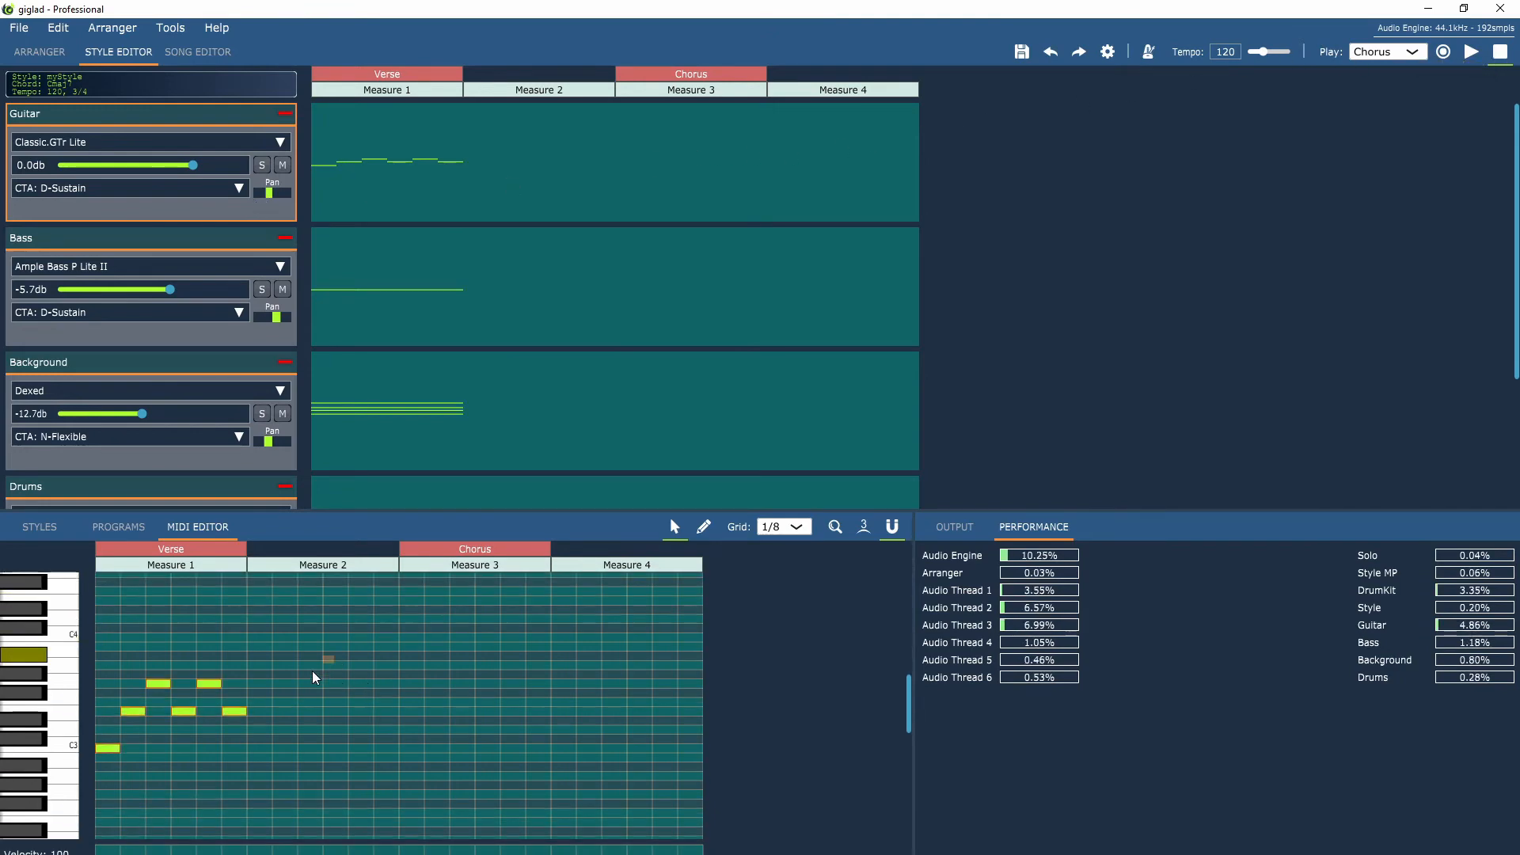
{"action": "left_click_drag", "start_coordinate": [335, 661], "coordinate": [97, 765]}
{"action": "right_click", "coordinate": [101, 752]}
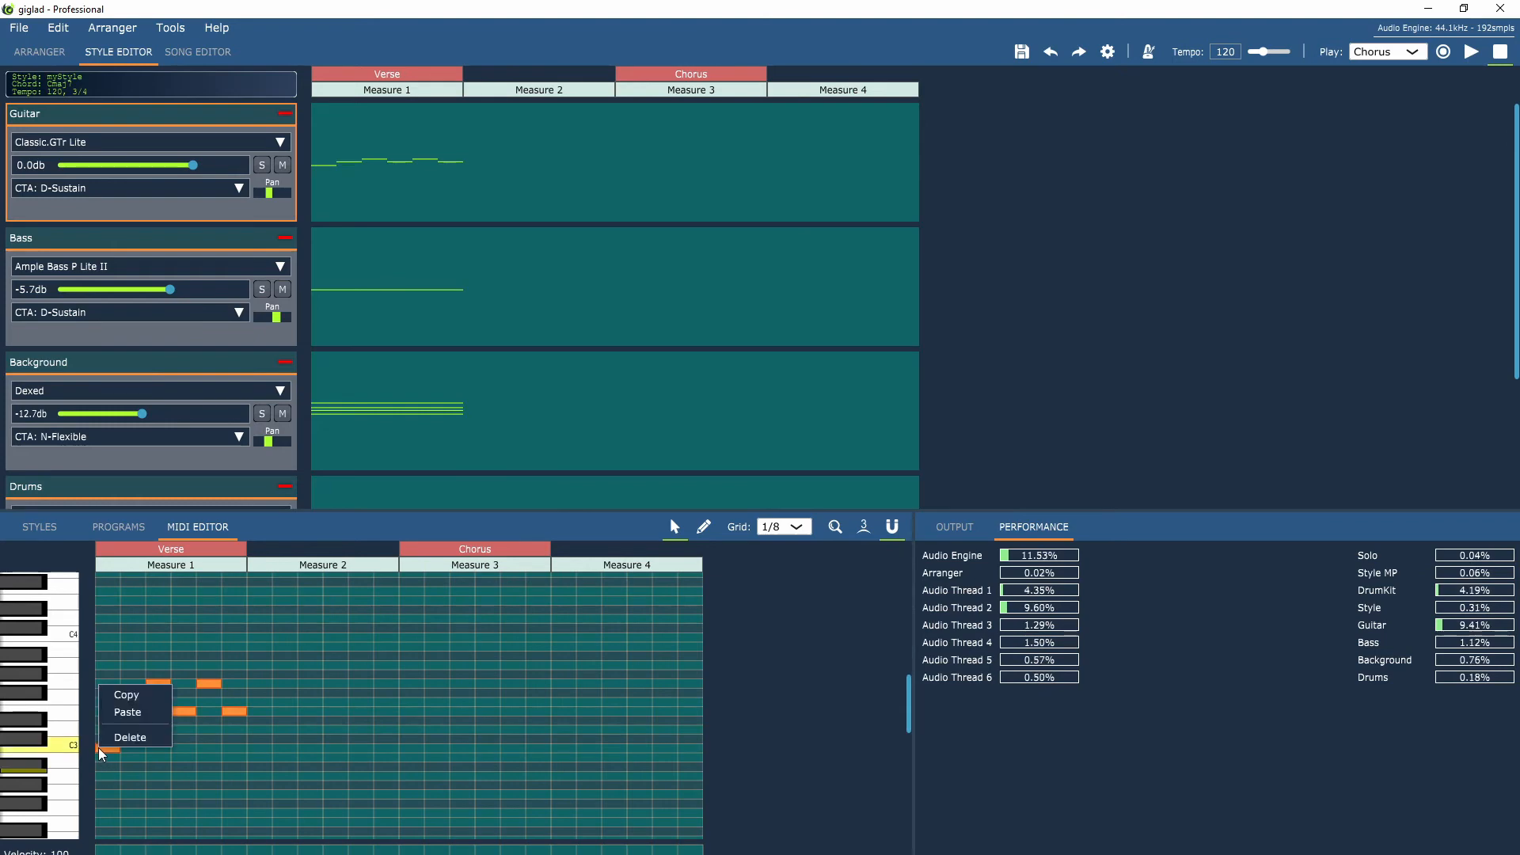
{"action": "left_click", "coordinate": [123, 696]}
{"action": "right_click", "coordinate": [413, 596]}
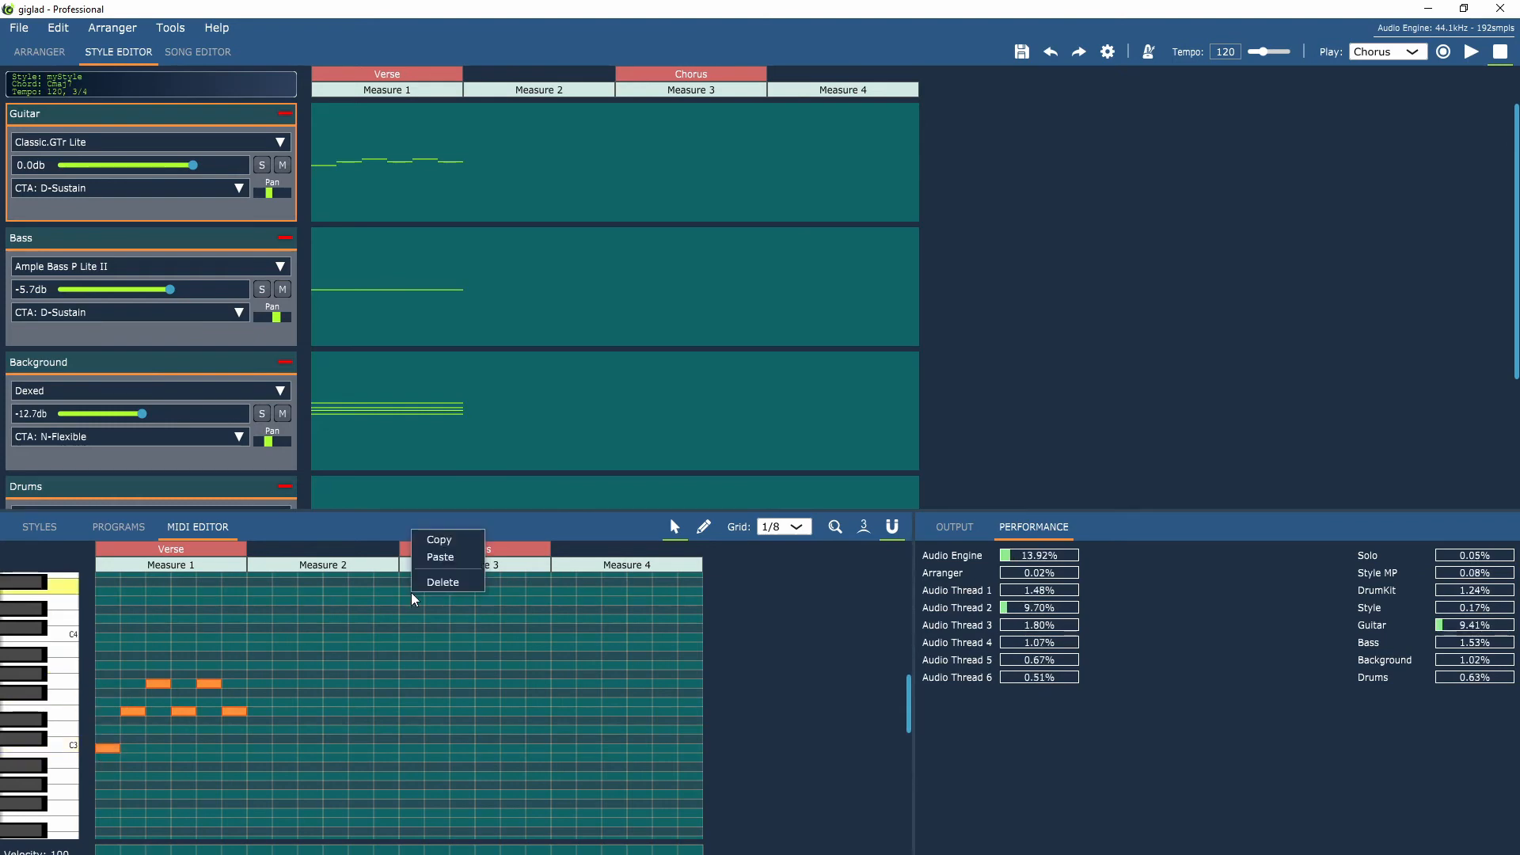
{"action": "left_click", "coordinate": [440, 558]}
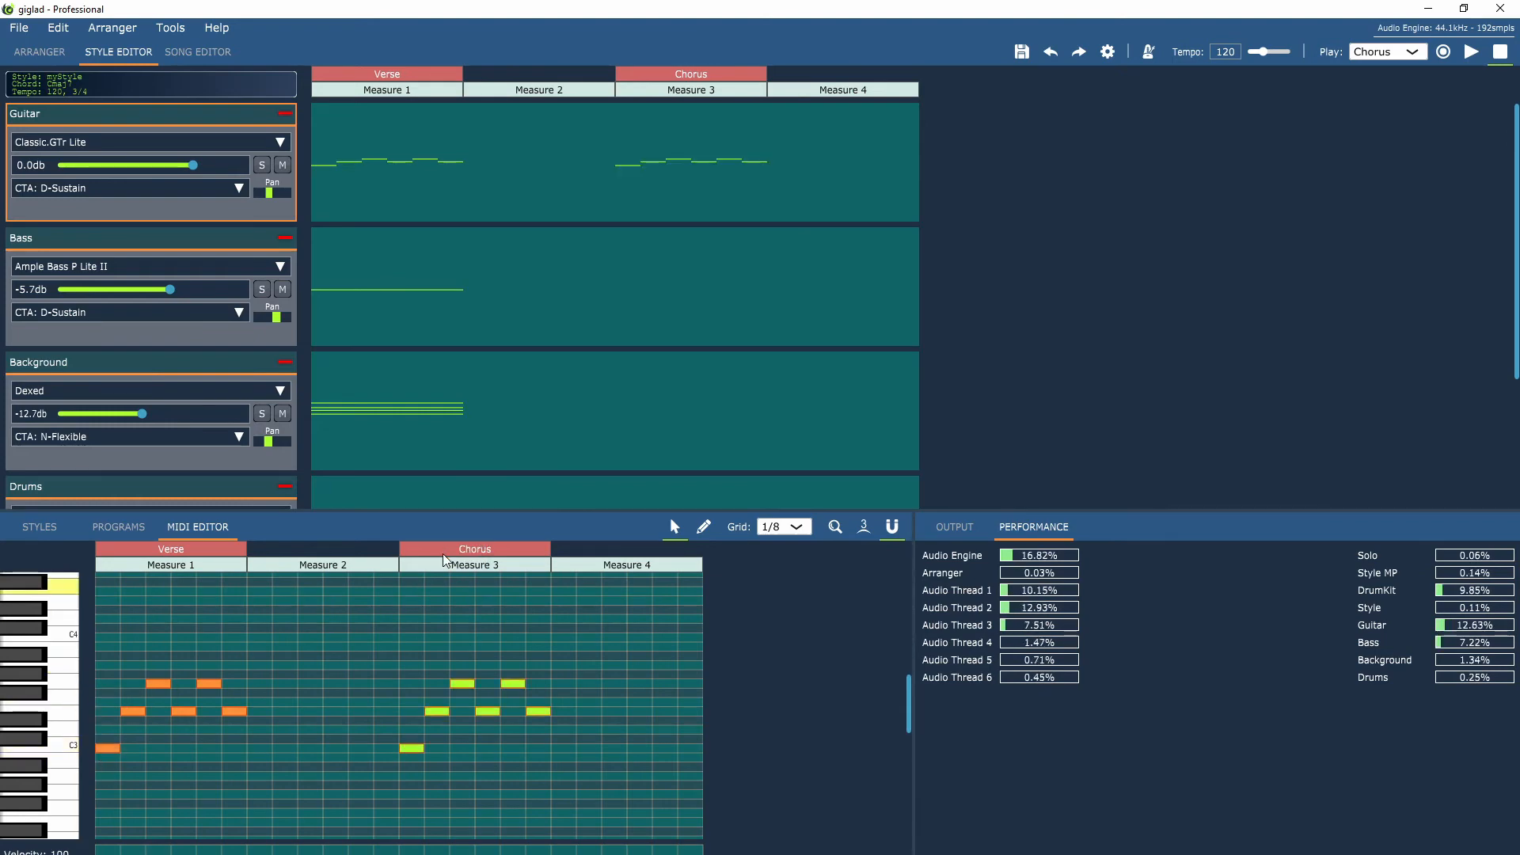
Draw a C3 note in Measure 3 of the Chorus on the Bass track
{"action": "left_click", "coordinate": [289, 346]}
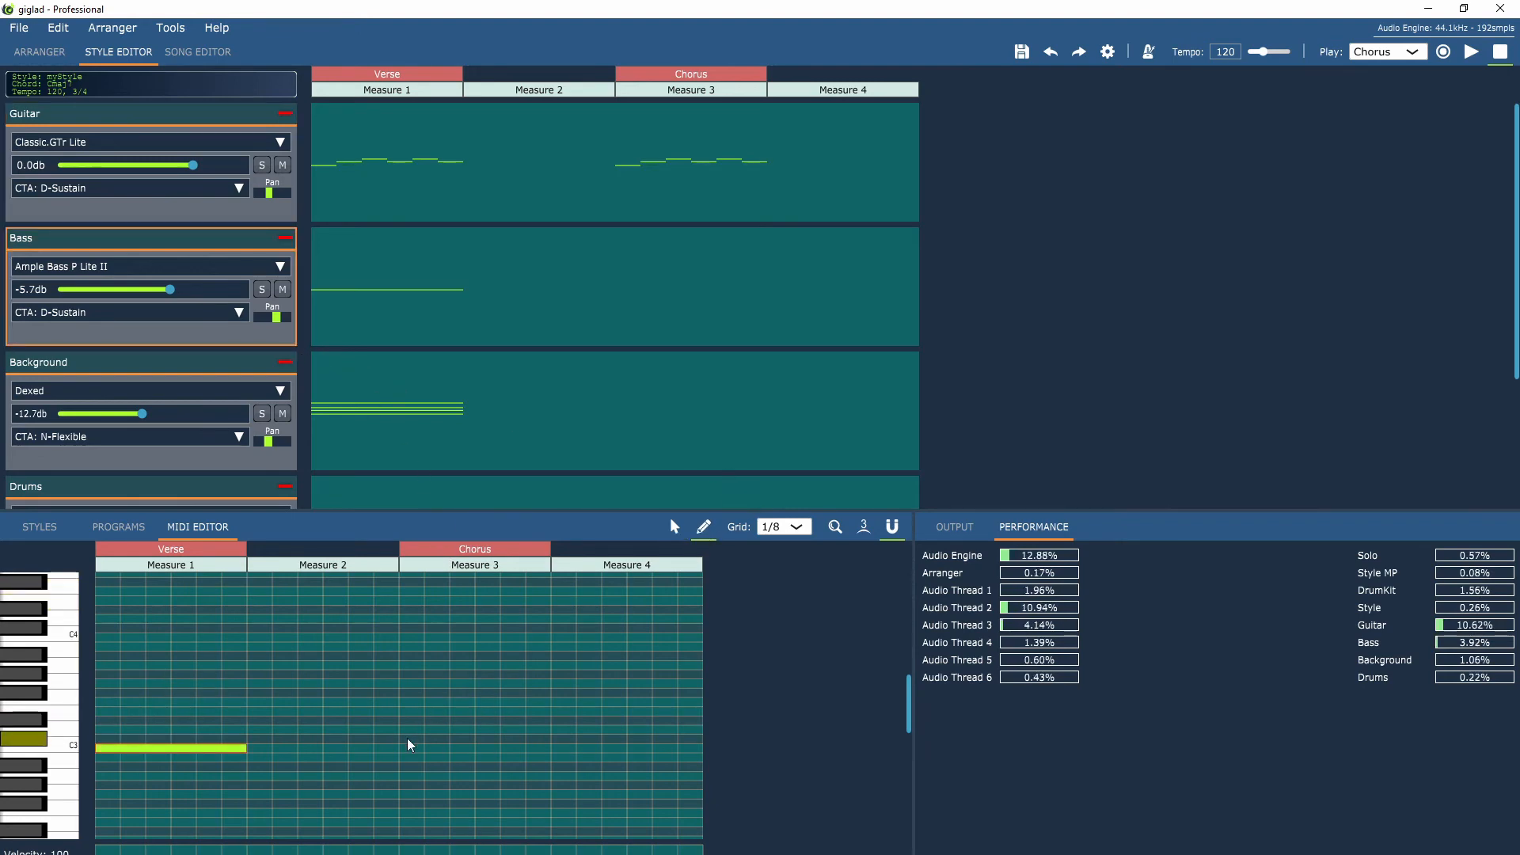
{"action": "left_click_drag", "start_coordinate": [421, 755], "coordinate": [478, 754]}
{"action": "left_click", "coordinate": [510, 749]}
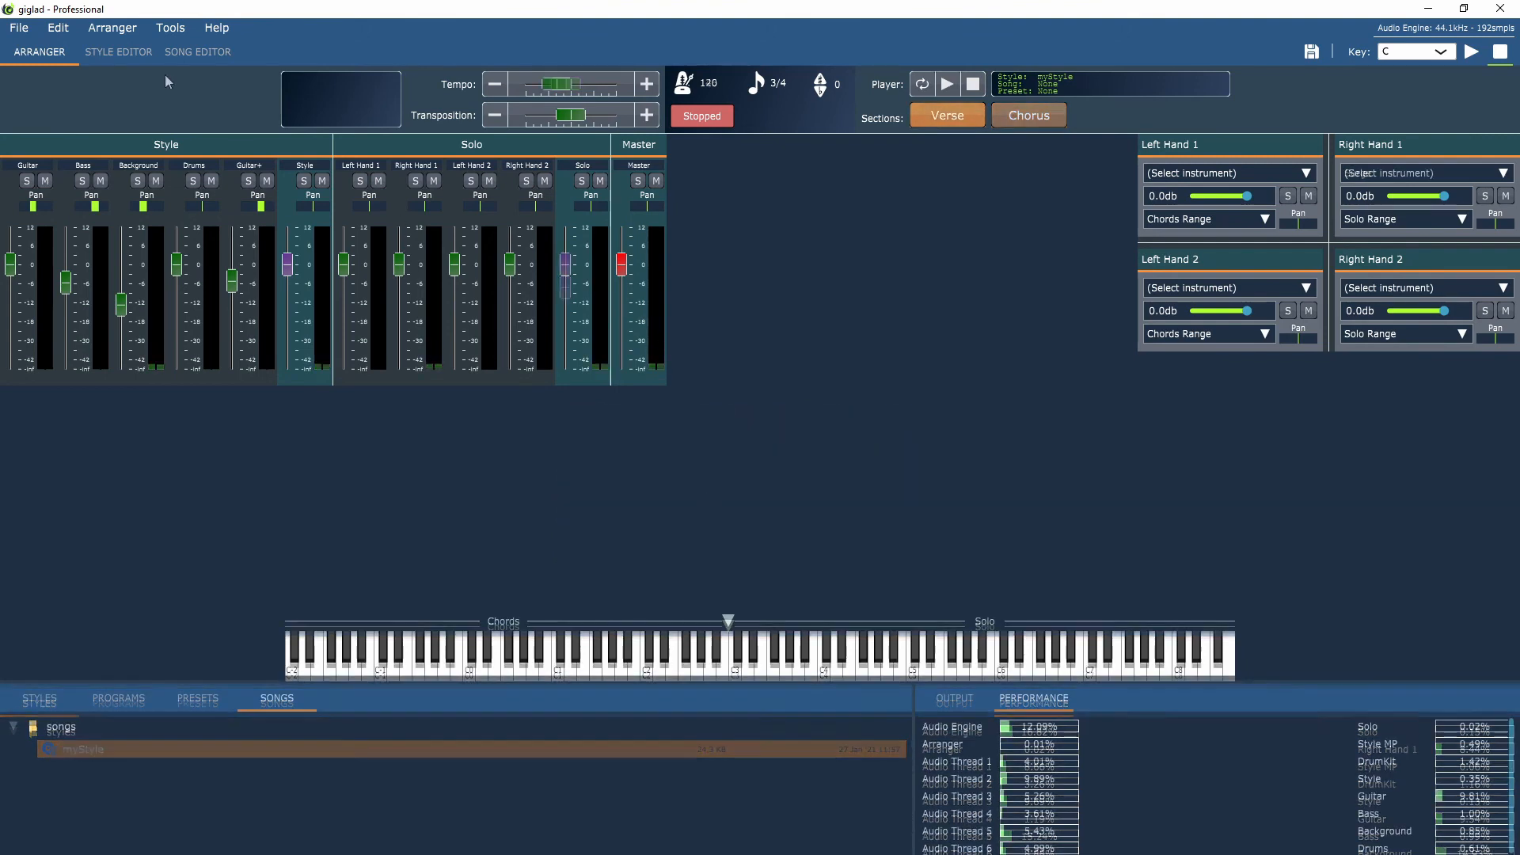
Create a new song named mySong in \songs using the Single segment template
{"action": "left_click", "coordinate": [19, 27]}
{"action": "mouse_move", "coordinate": [126, 49]}
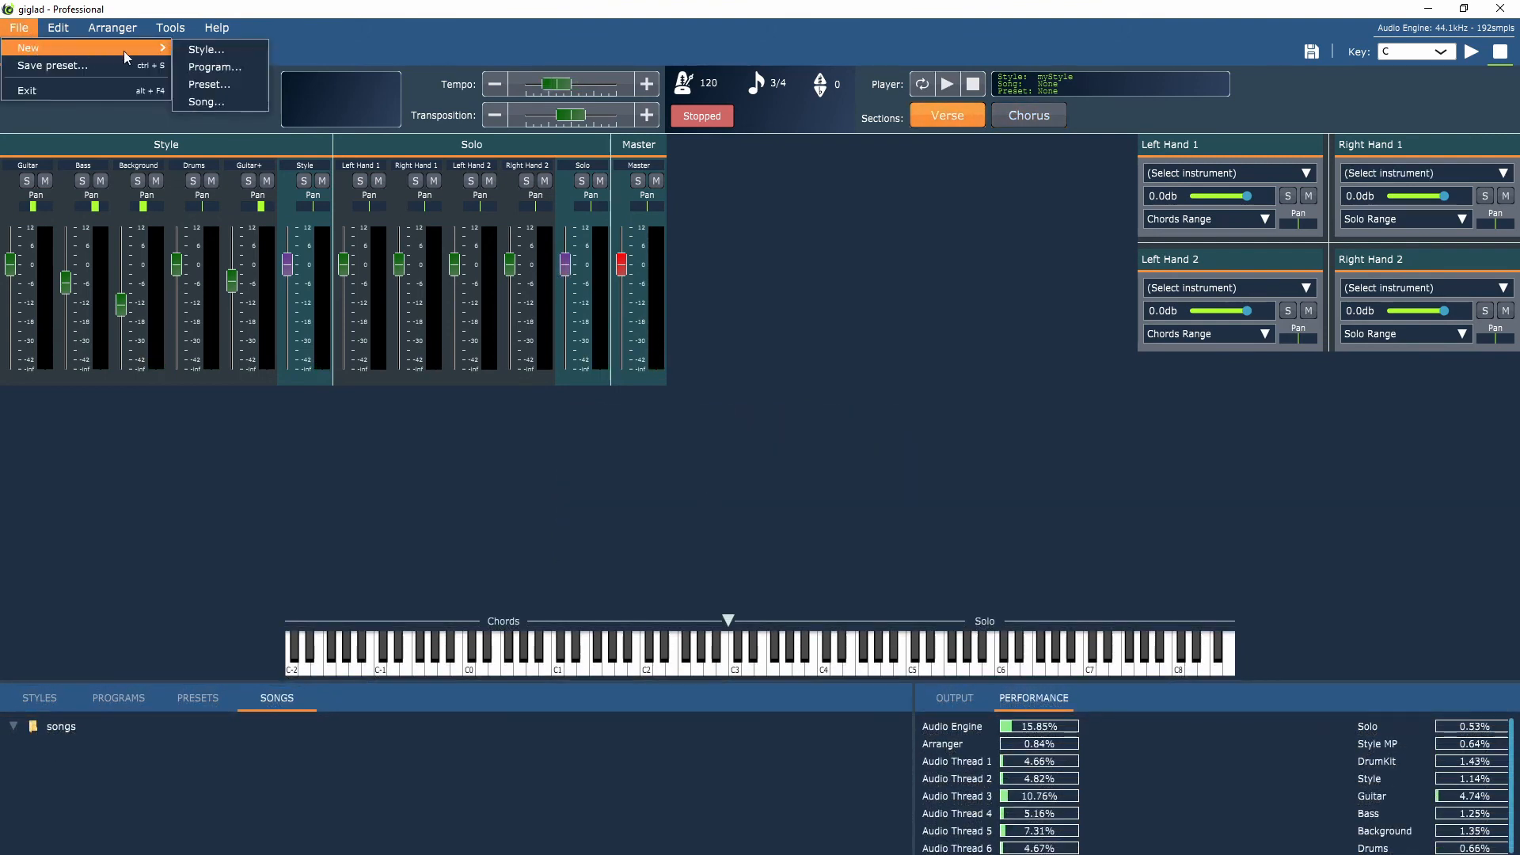
{"action": "left_click", "coordinate": [207, 102]}
{"action": "type", "text": "m"}
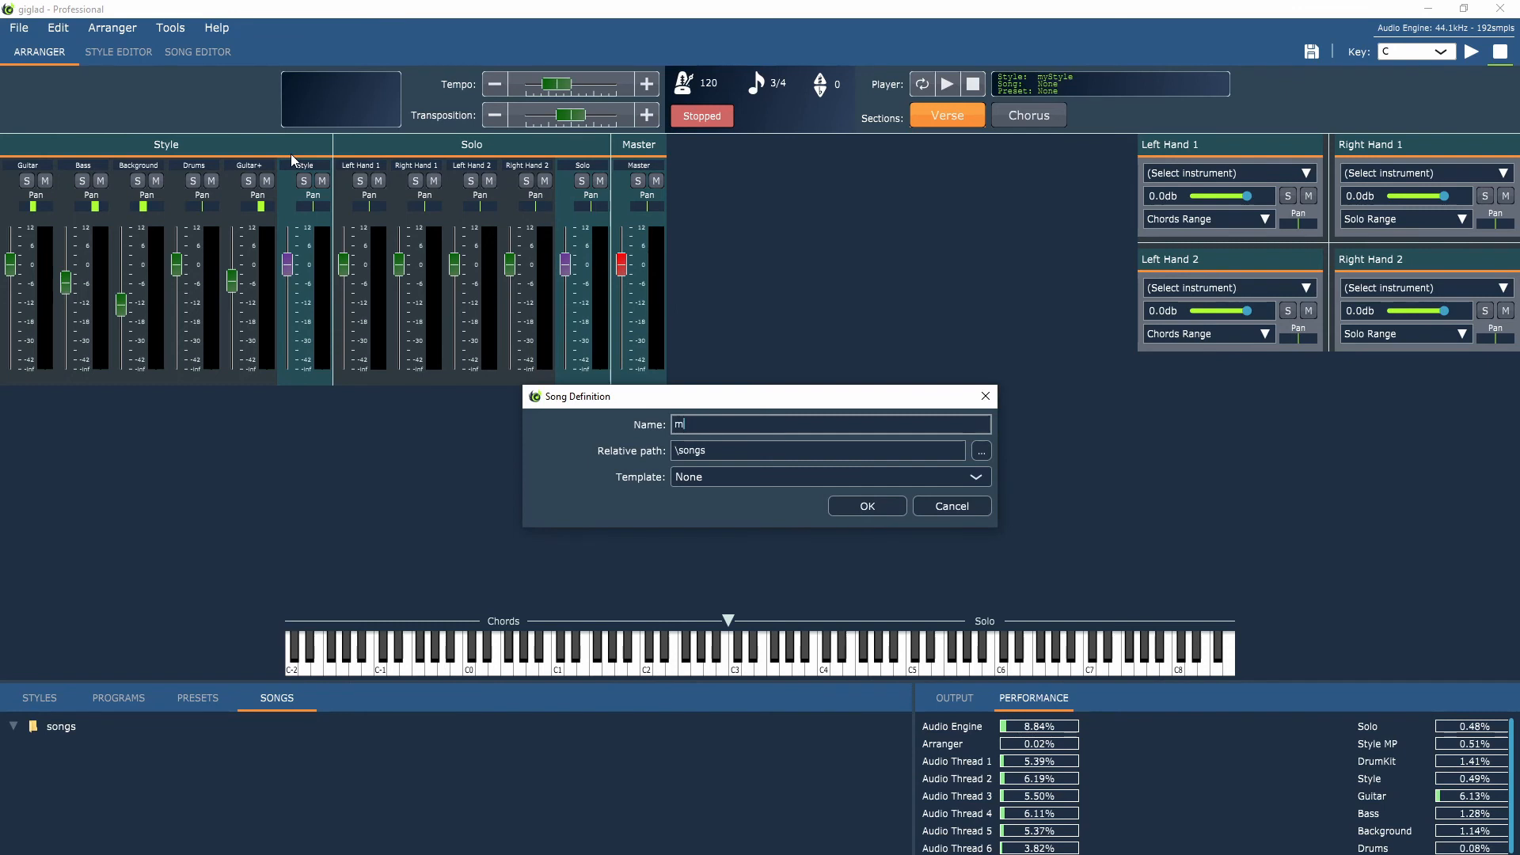
{"action": "type", "text": "ySong"}
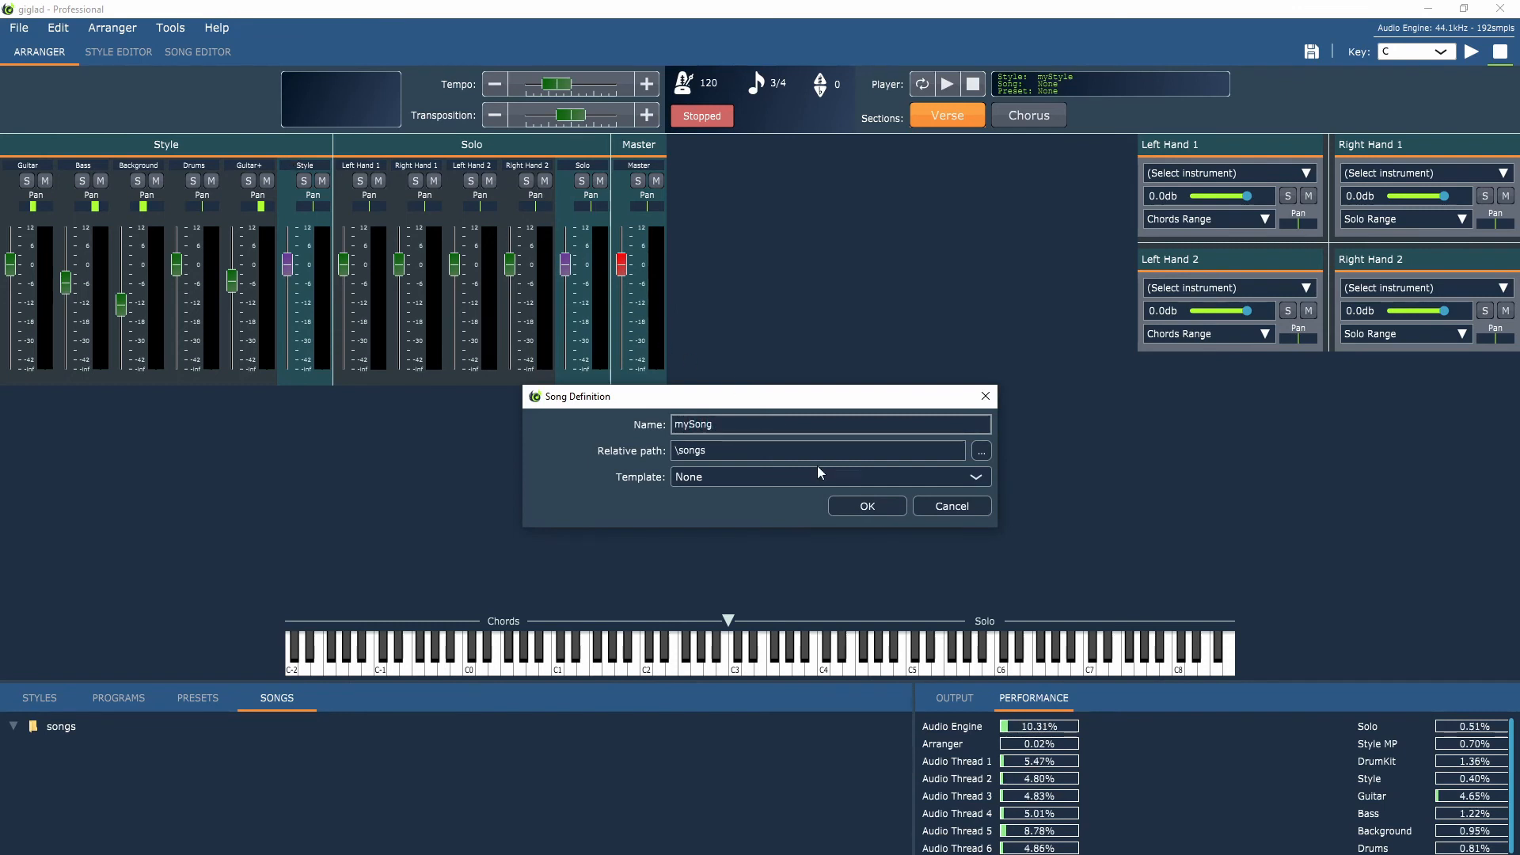
{"action": "left_click", "coordinate": [821, 477]}
{"action": "left_click", "coordinate": [816, 535]}
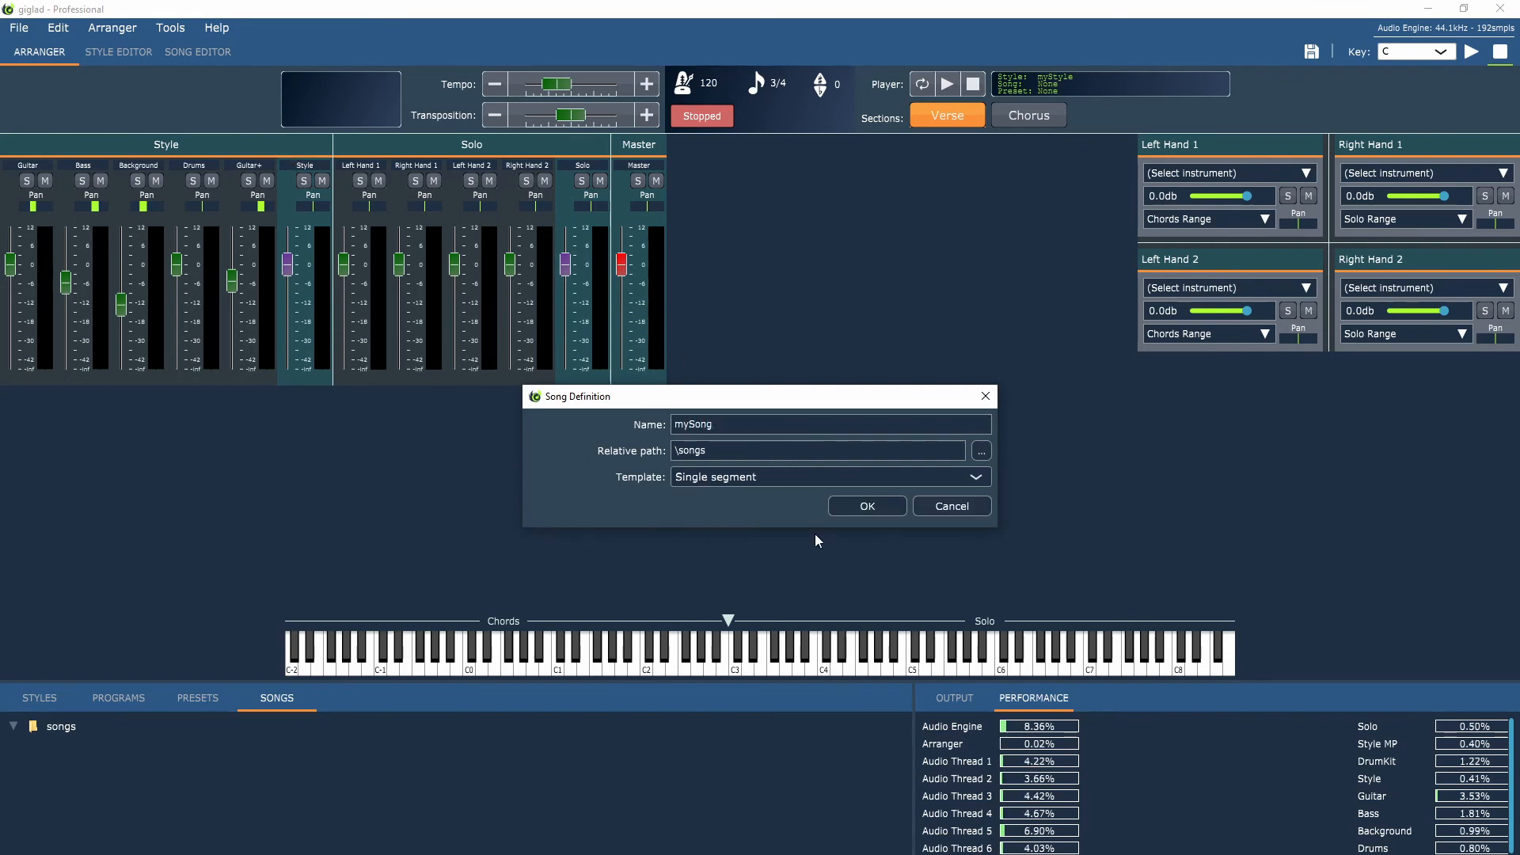
{"action": "left_click", "coordinate": [867, 508]}
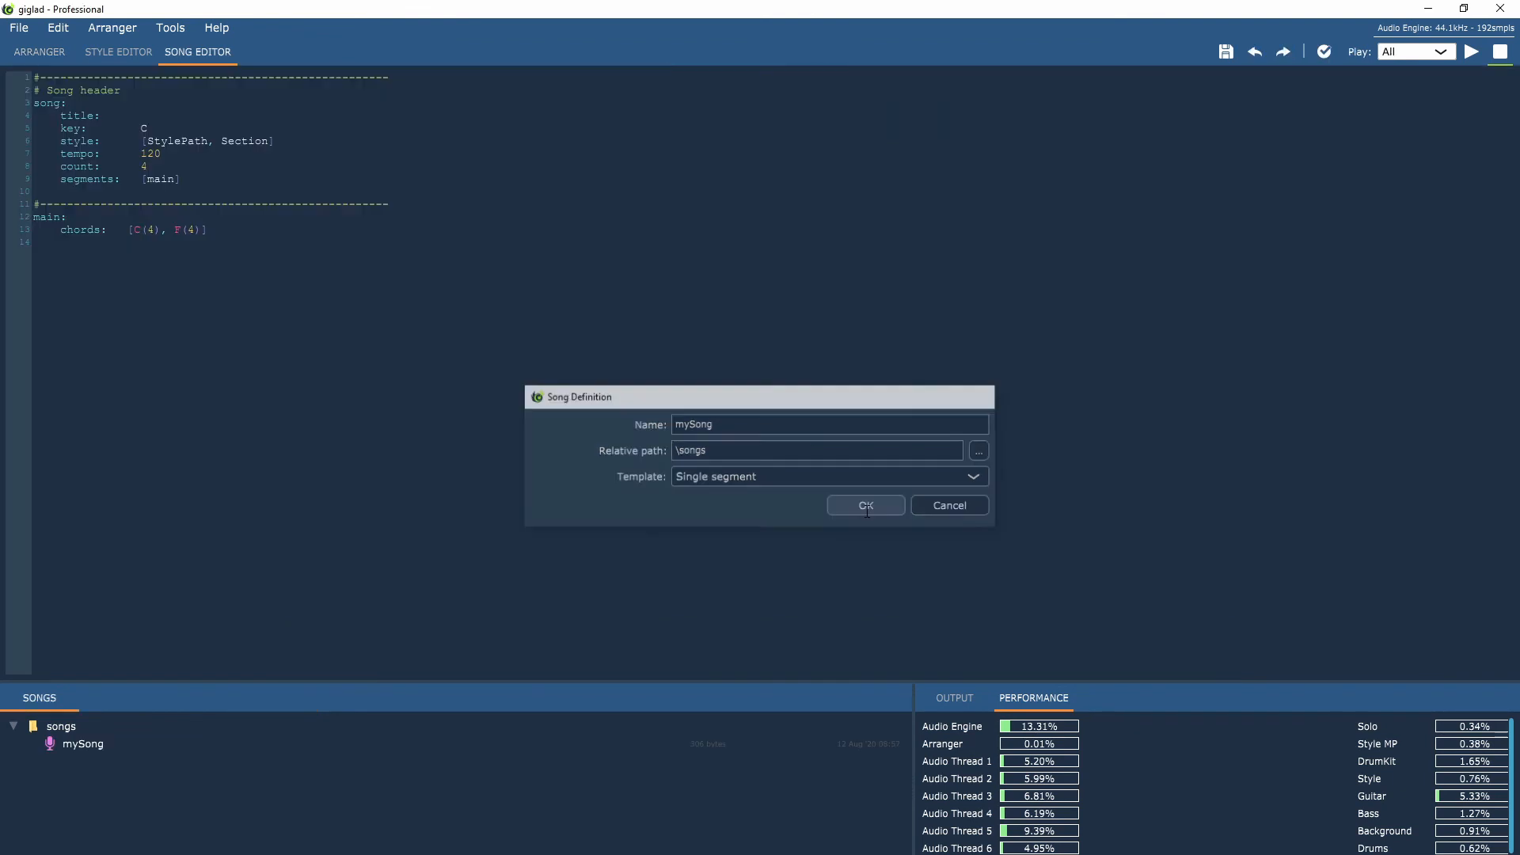
Set the song header's title to mySong and its style to [\myStyle, Verse]
{"action": "left_click", "coordinate": [181, 109]}
{"action": "left_click", "coordinate": [197, 116]}
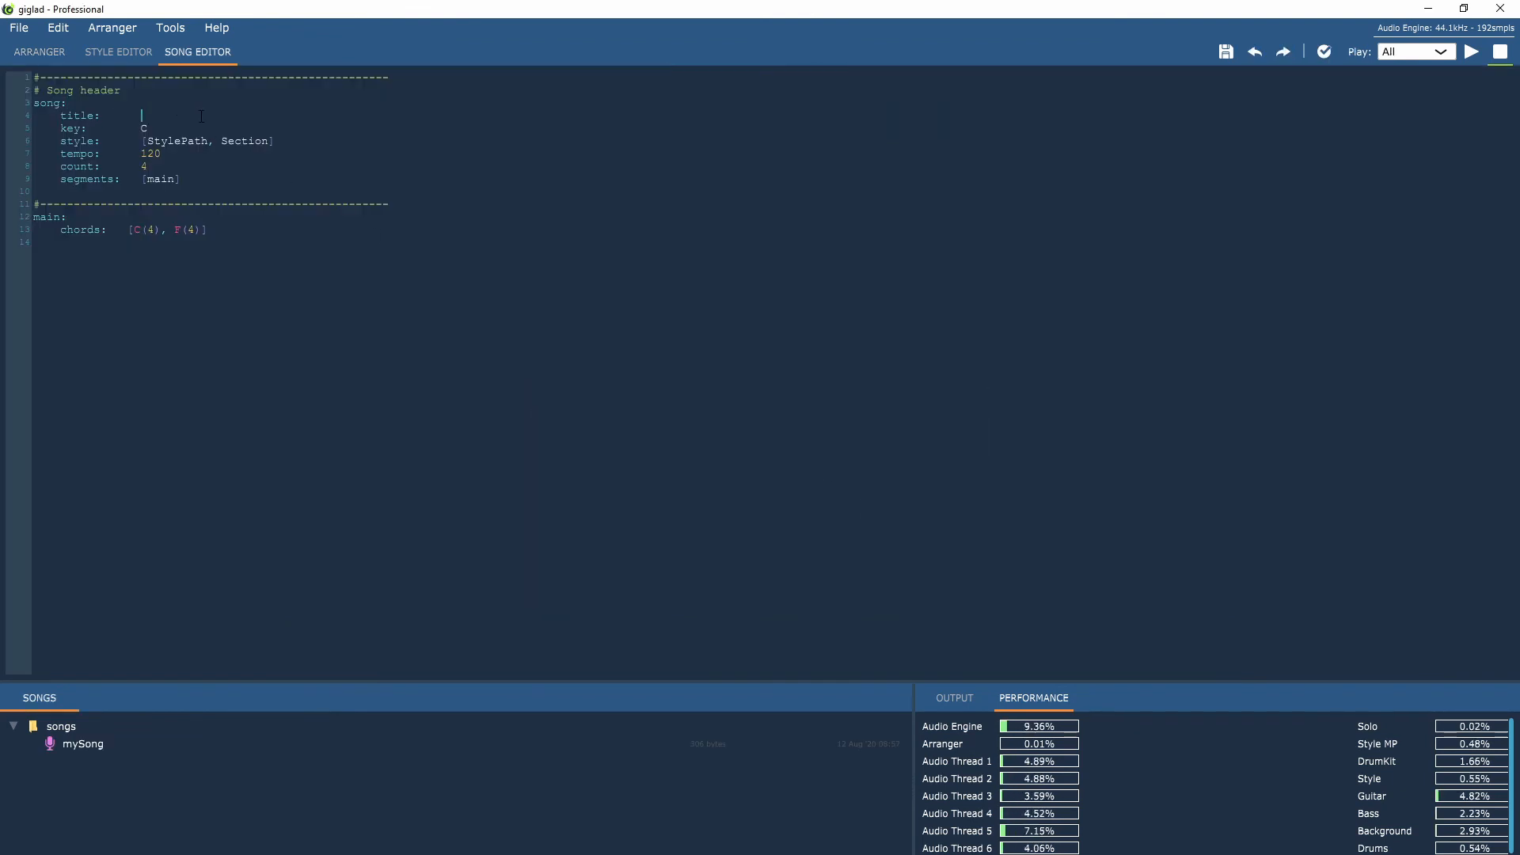
{"action": "type", "text": "mySong"}
{"action": "double_click", "coordinate": [181, 141]}
{"action": "type", "text": "\\myStyle"}
{"action": "double_click", "coordinate": [224, 141]}
{"action": "type", "text": "Verse"}
Remove the count line from the song header and set the tempo to 140
{"action": "left_click_drag", "start_coordinate": [169, 161], "coordinate": [2, 166]}
{"action": "key", "text": "BackSpace"}
{"action": "key", "text": "BackSpace"}
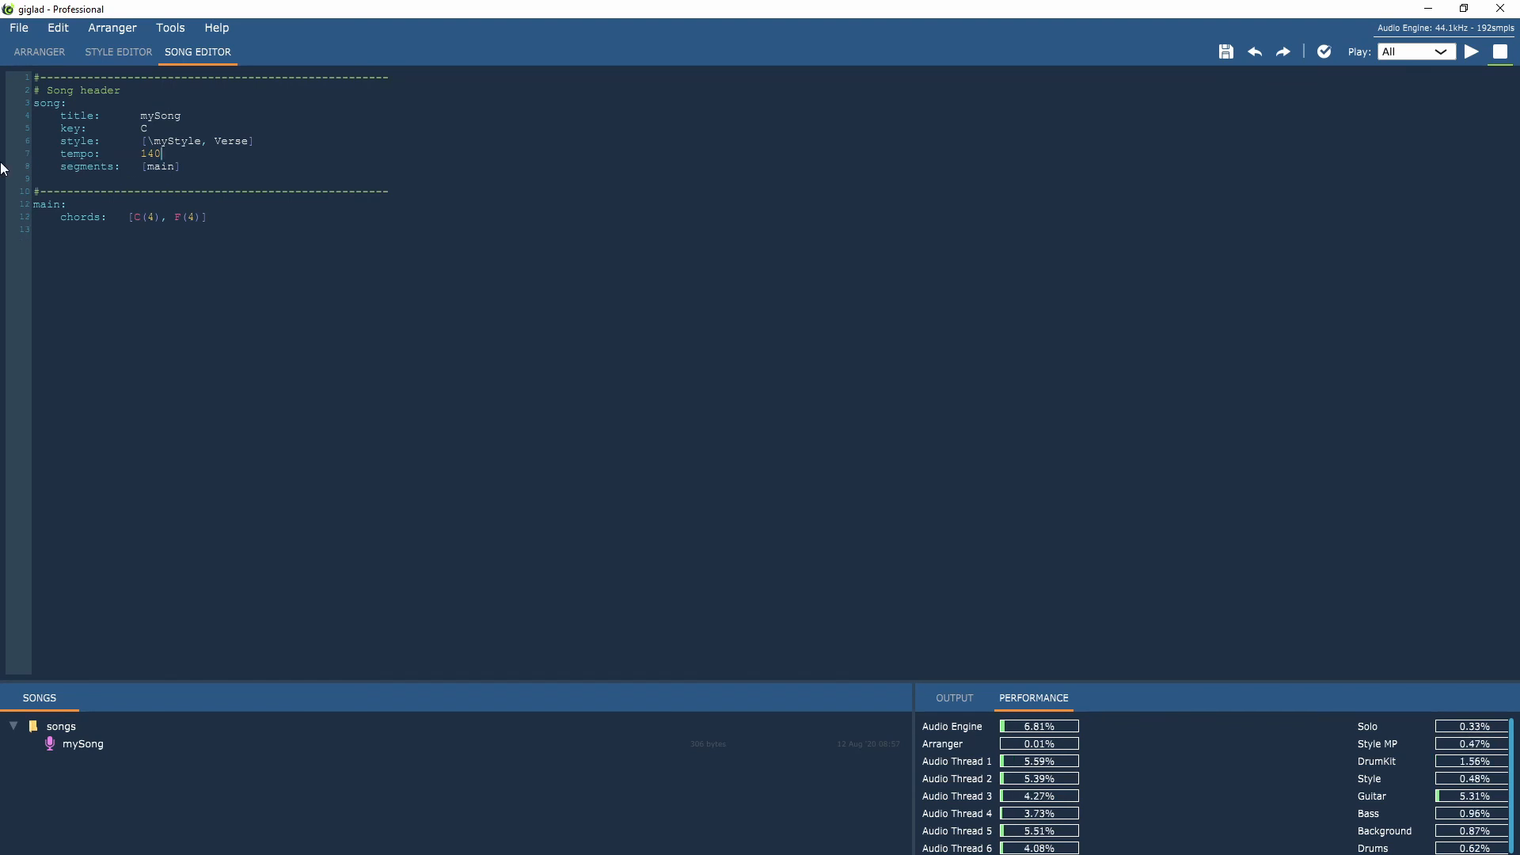
Change the main segment's chords to [Am(3), G(3)] and play the song
{"action": "key", "text": "BackSpace"}
{"action": "type", "text": "Am"}
{"action": "double_click", "coordinate": [180, 218]}
{"action": "type", "text": "G(3"}
{"action": "left_click", "coordinate": [1471, 51]}
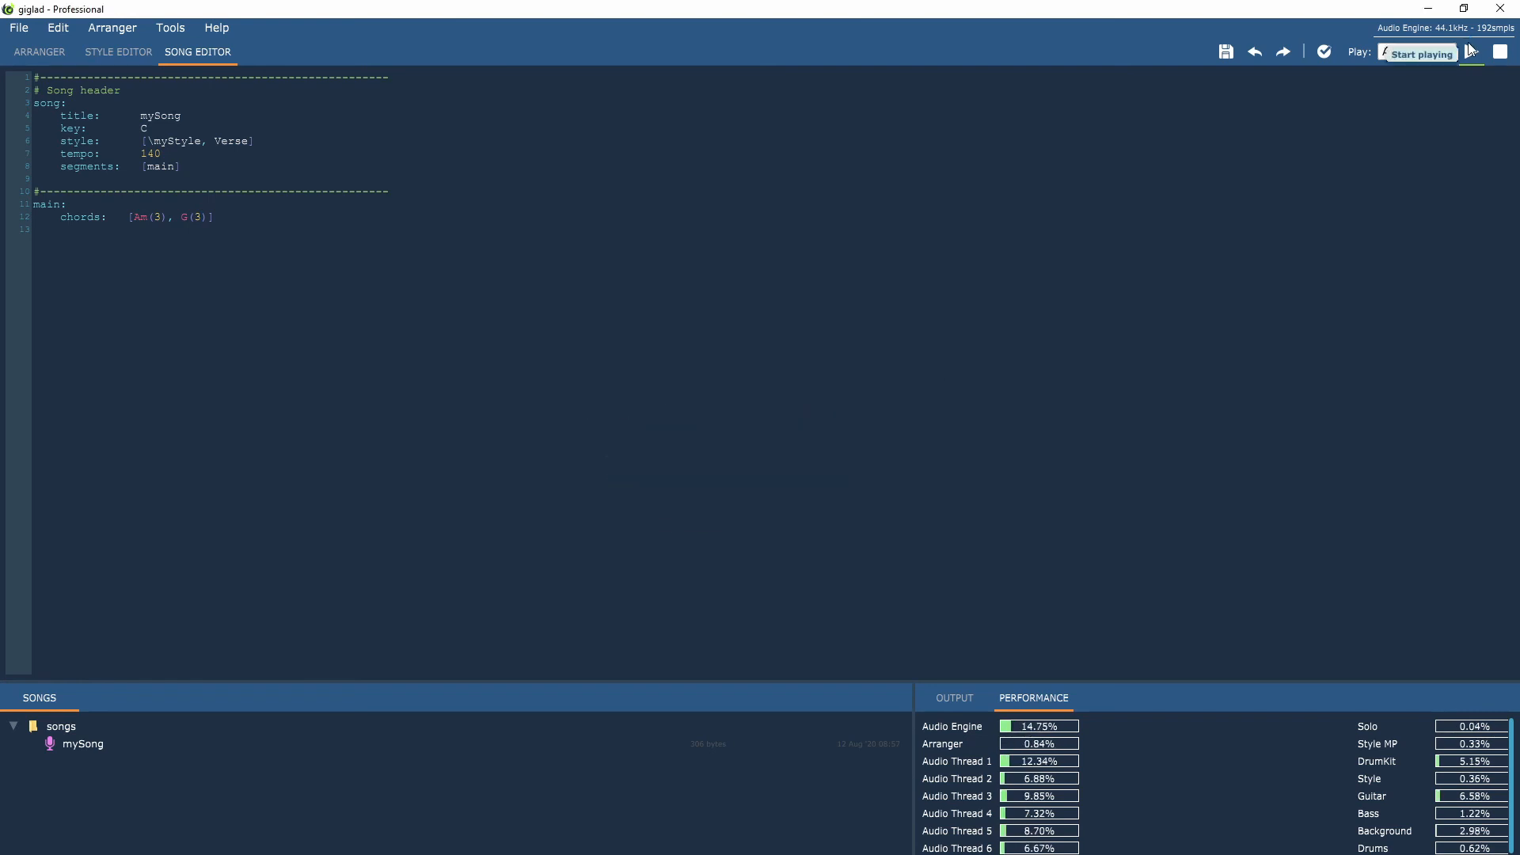
Duplicate the main segment block with its separator line below the original and rename the copy to secondary
{"action": "left_click_drag", "start_coordinate": [264, 215], "coordinate": [46, 193]}
{"action": "left_click", "coordinate": [284, 223]}
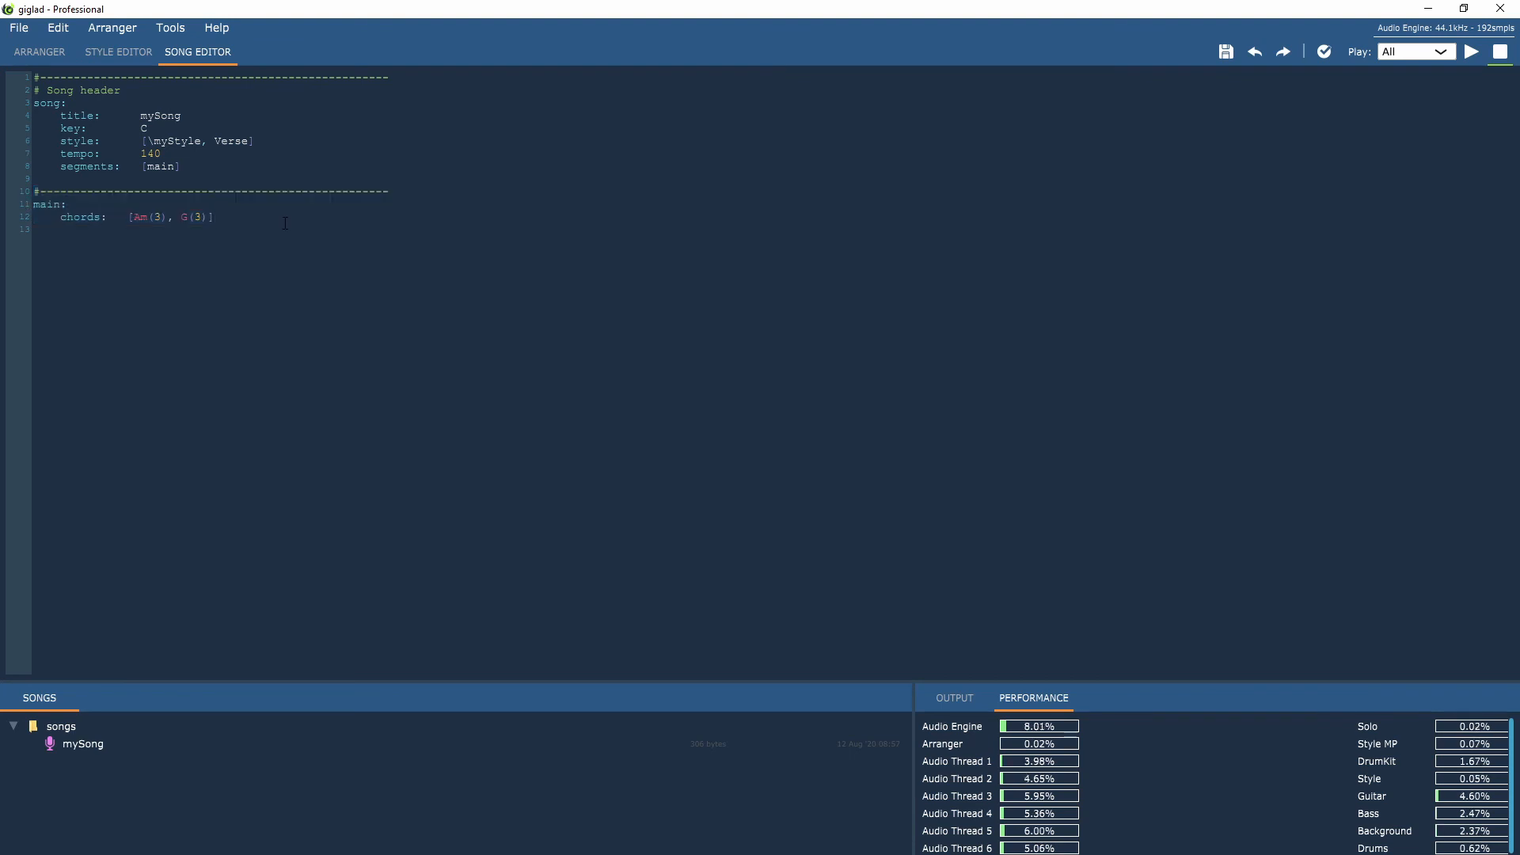
{"action": "key", "text": "Return"}
{"action": "key", "text": "Return"}
{"action": "key", "text": "ctrl+v"}
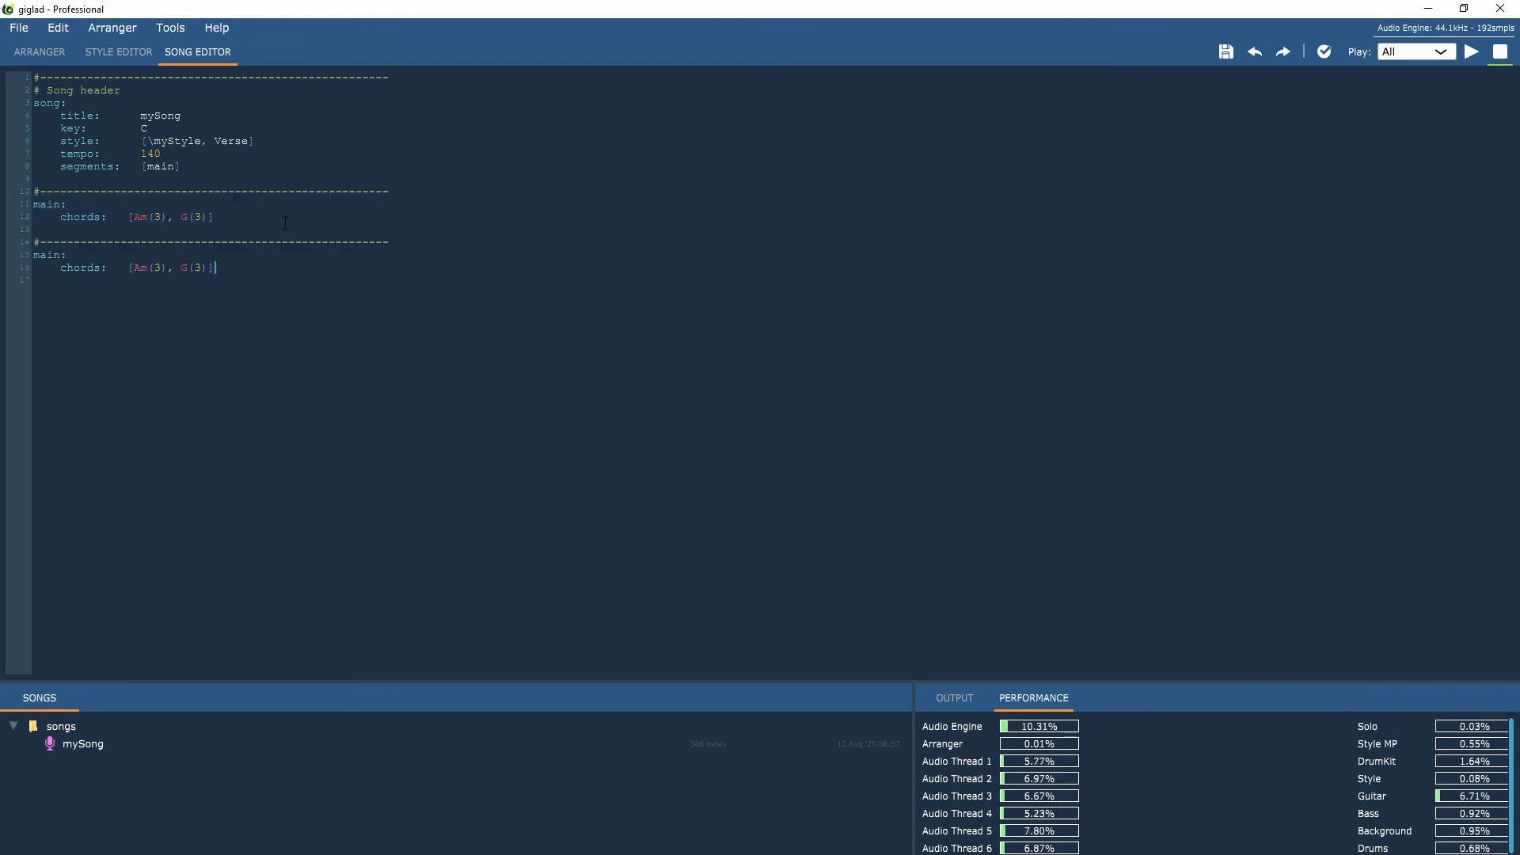
{"action": "double_click", "coordinate": [40, 254]}
{"action": "type", "text": "secondar"}
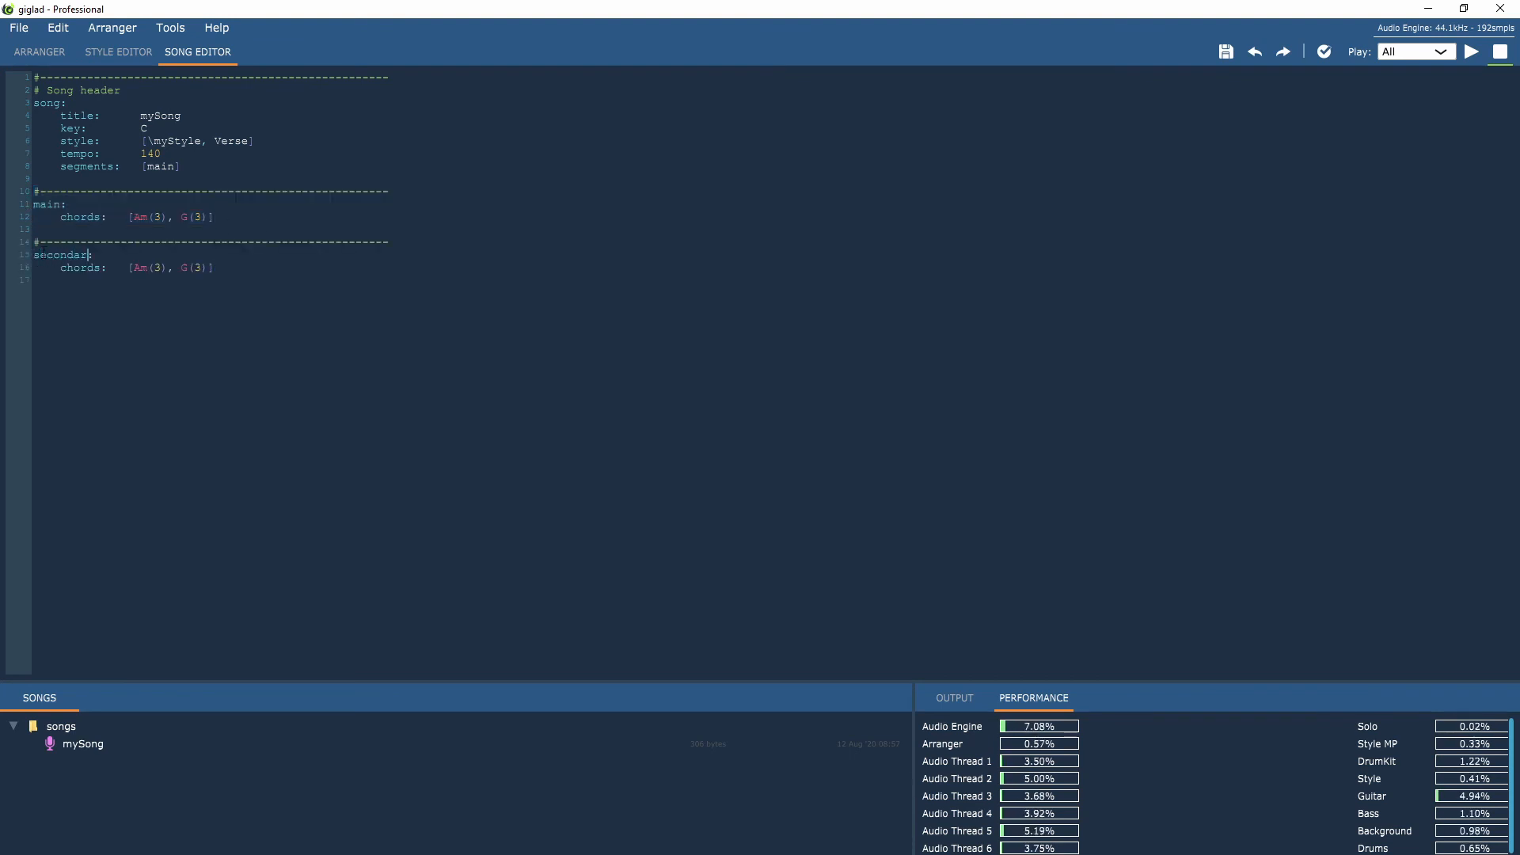
{"action": "type", "text": "y"}
Change the secondary segment's chords to [F(3), E(3)]
{"action": "key", "text": "BackSpace"}
{"action": "key", "text": "BackSpace"}
{"action": "type", "text": "F"}
{"action": "left_click", "coordinate": [182, 274]}
{"action": "type", "text": "E"}
Move the style line from the song header into the main segment and align its value with the chords
{"action": "left_click_drag", "start_coordinate": [274, 145], "coordinate": [35, 141]}
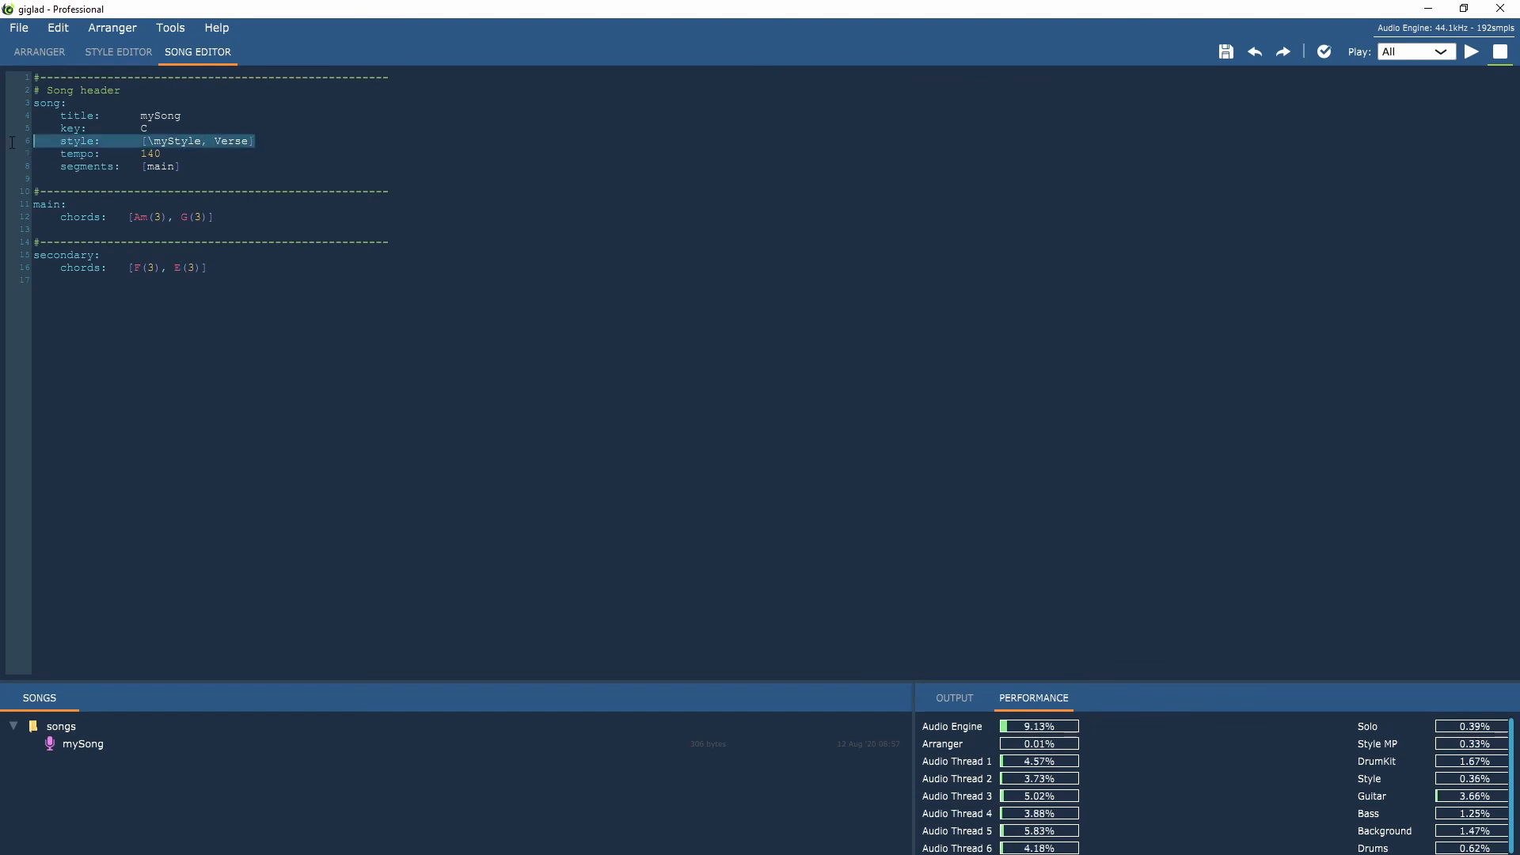
{"action": "key", "text": "BackSpace"}
{"action": "key", "text": "BackSpace"}
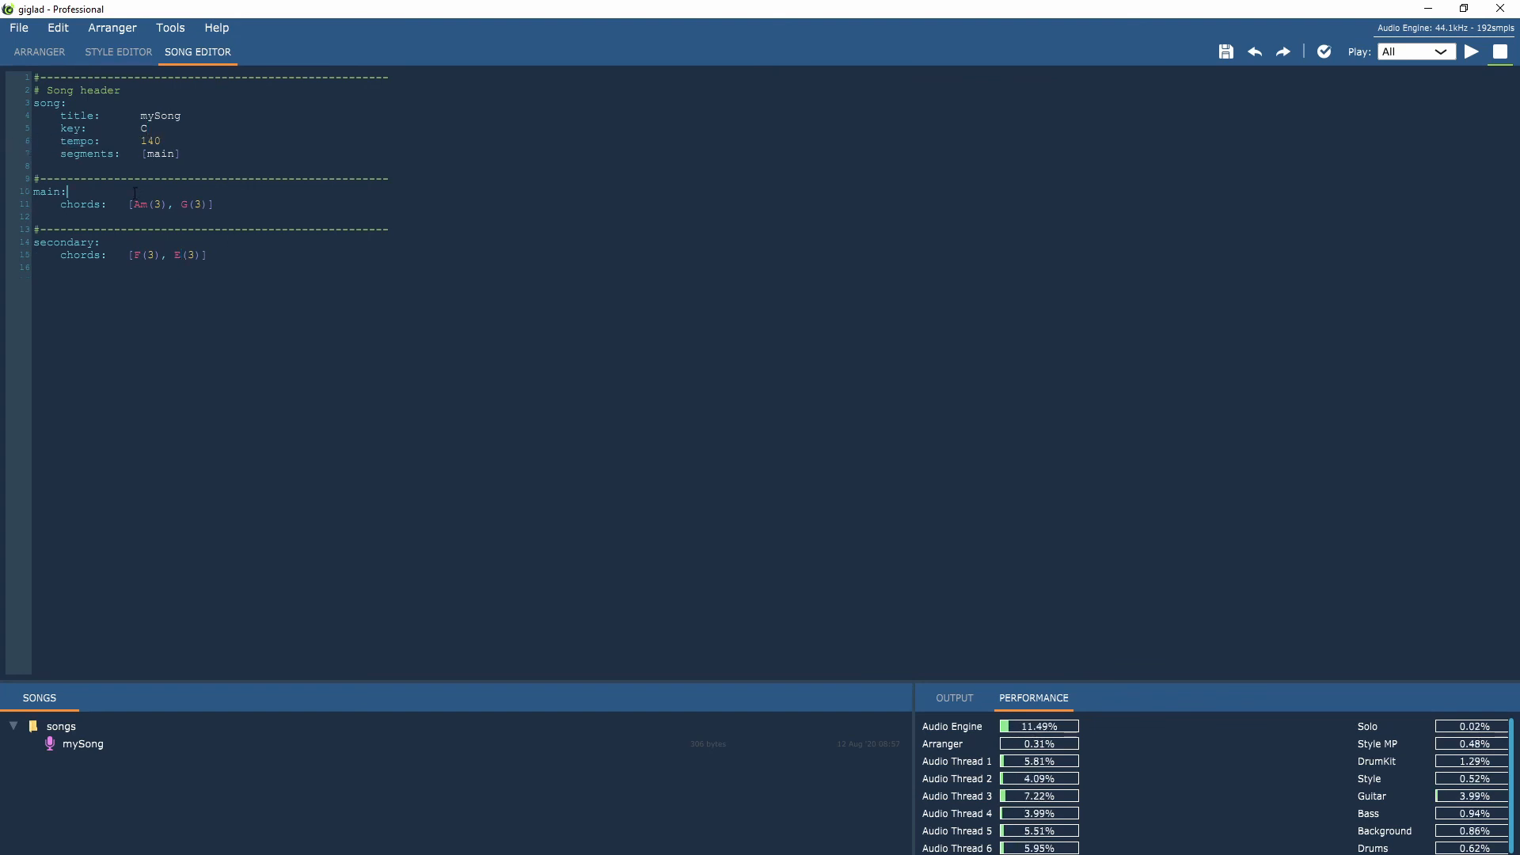
{"action": "key", "text": "Return"}
{"action": "key", "text": "ctrl+v"}
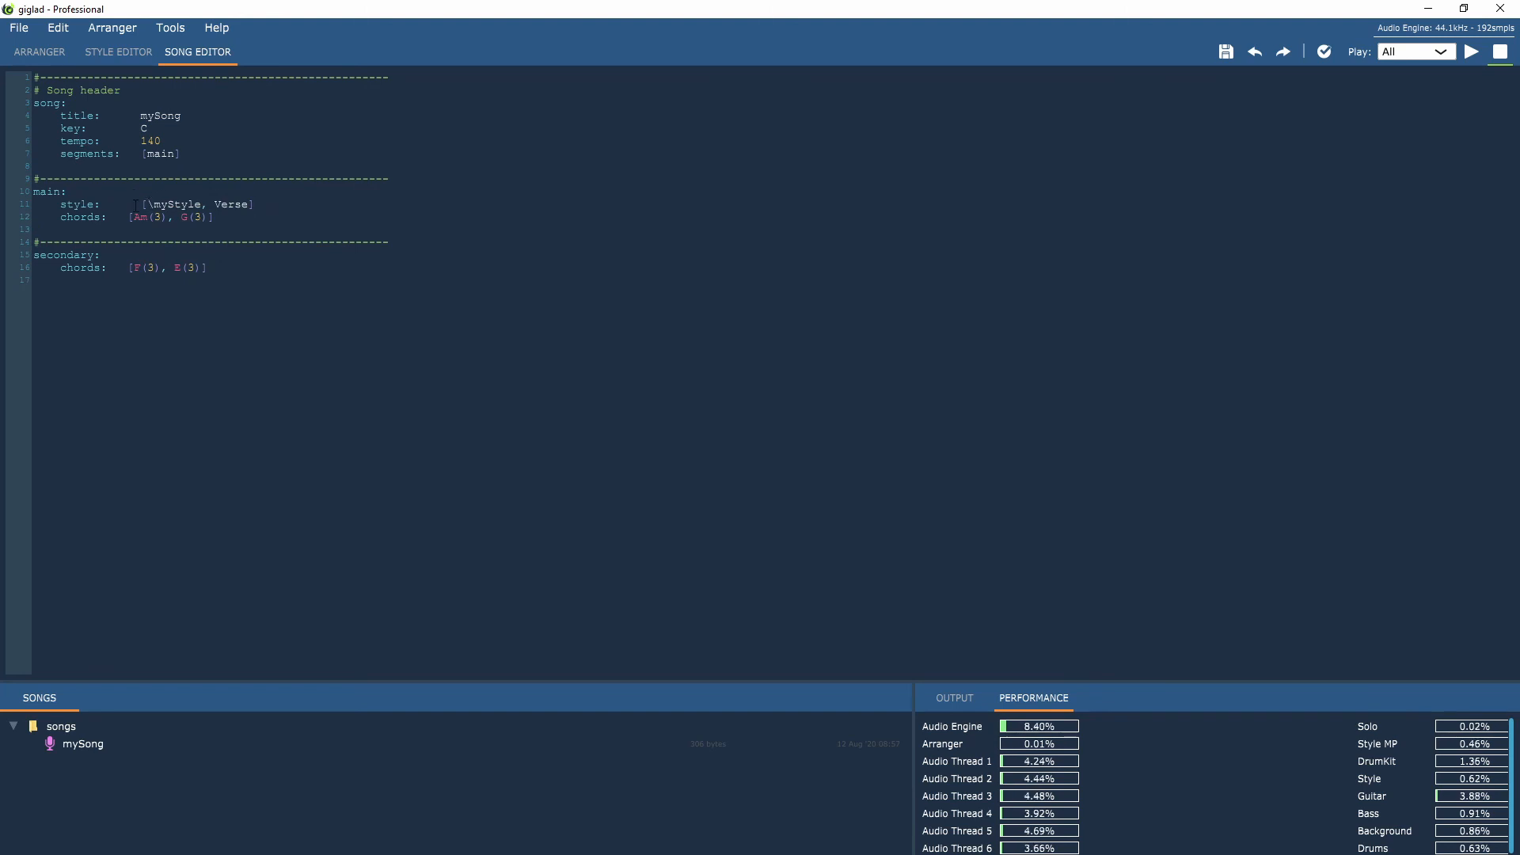
{"action": "left_click", "coordinate": [135, 206]}
{"action": "key", "text": "BackSpace"}
{"action": "key", "text": "BackSpace"}
Copy the main segment's style line into the secondary segment and change its section to Chorus
{"action": "double_click", "coordinate": [209, 207]}
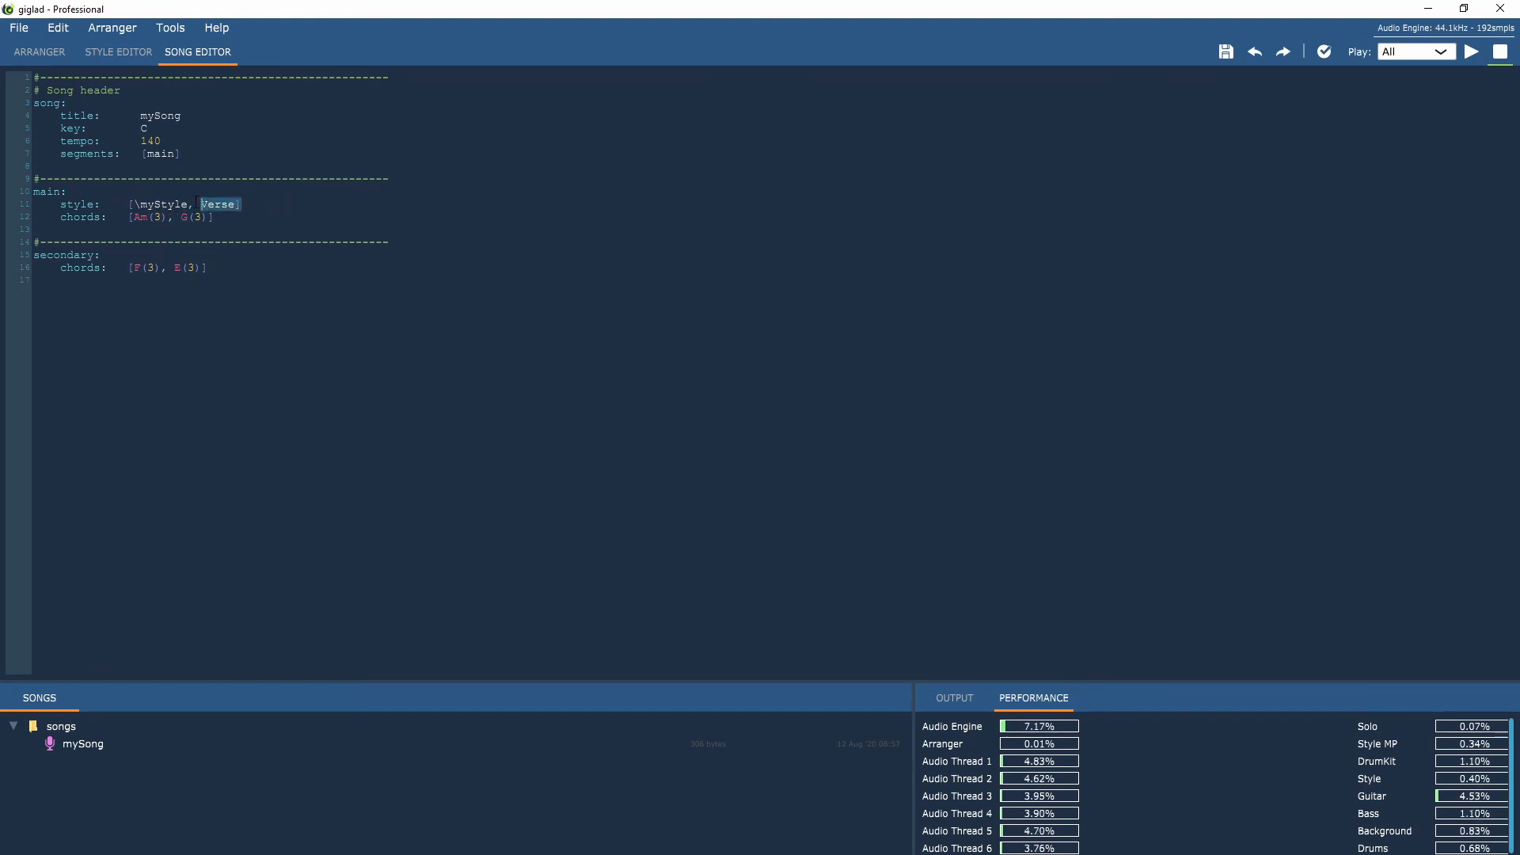
{"action": "left_click", "coordinate": [10, 207]}
{"action": "key", "text": "ctrl+c"}
{"action": "left_click", "coordinate": [141, 254]}
{"action": "key", "text": "Return"}
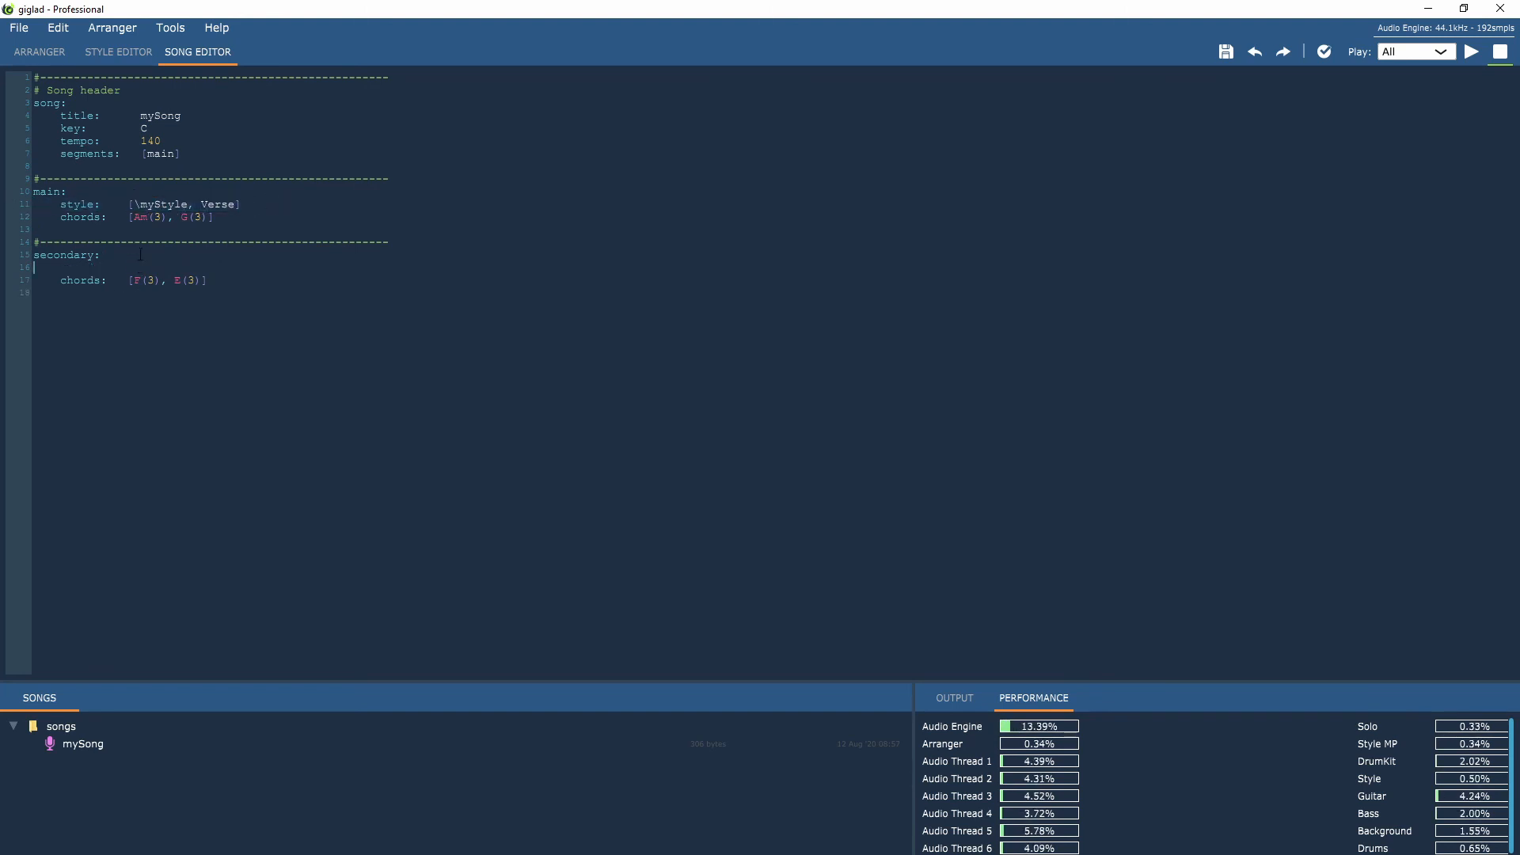
{"action": "key", "text": "ctrl+v"}
{"action": "double_click", "coordinate": [218, 268]}
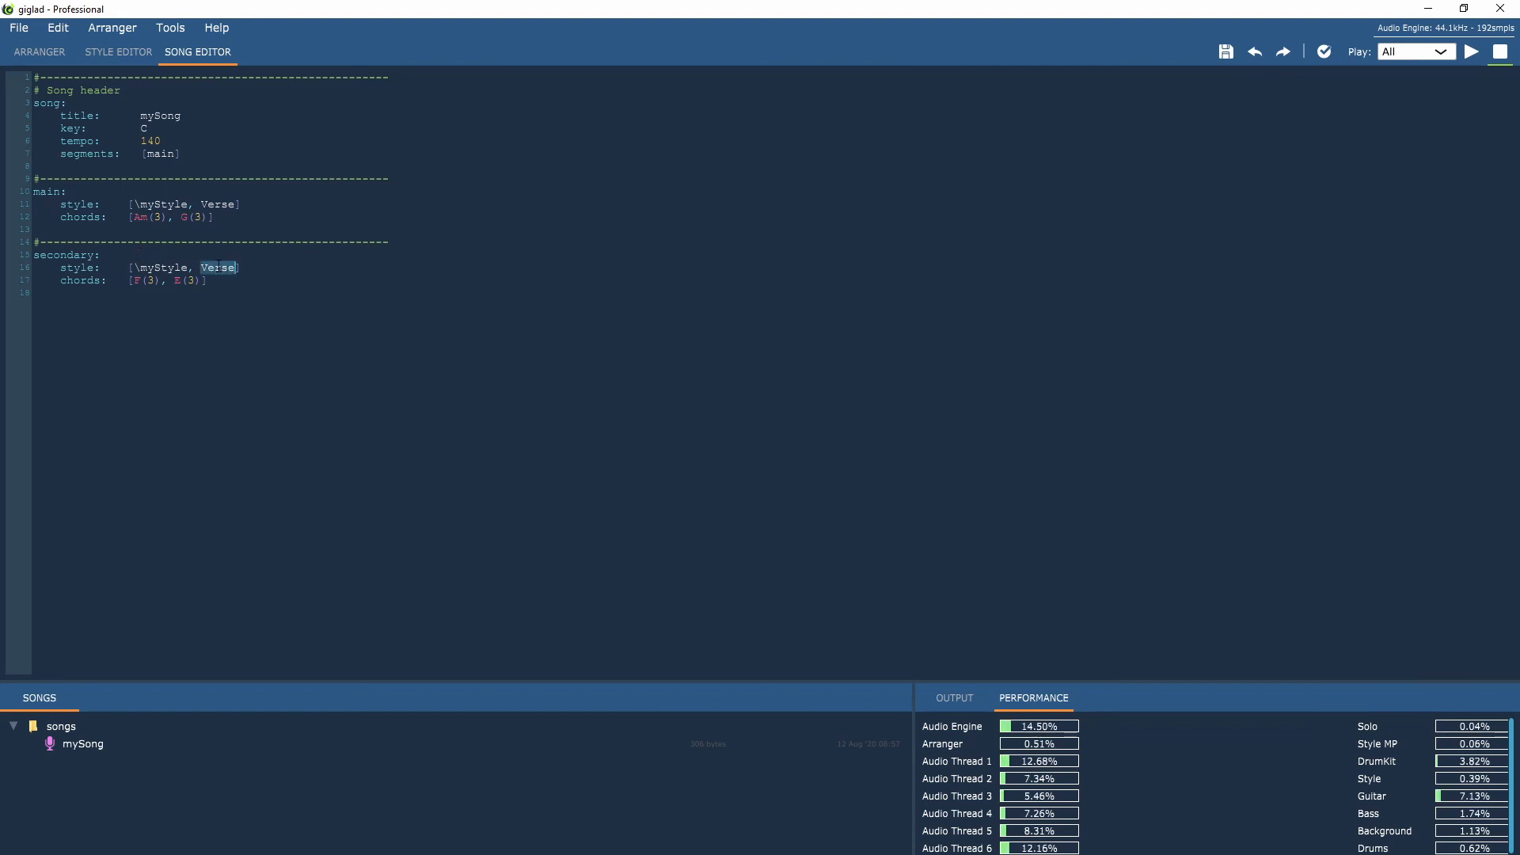
{"action": "type", "text": "Choru"}
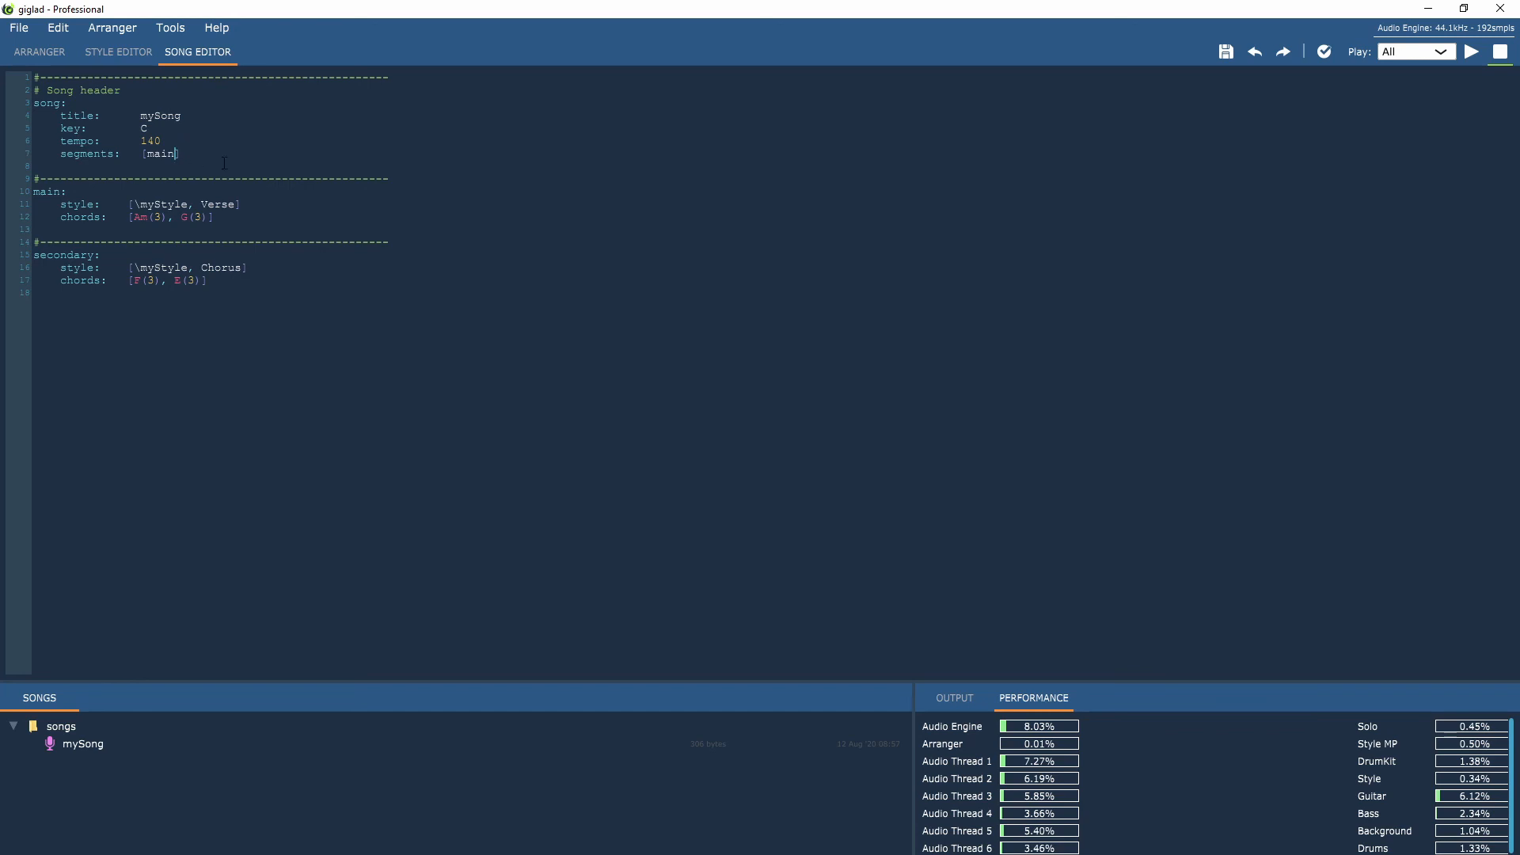
Set the header's segments to [main, secondary, main, secondary] and start playback of All segments
{"action": "type", "text": "secondary, main"}
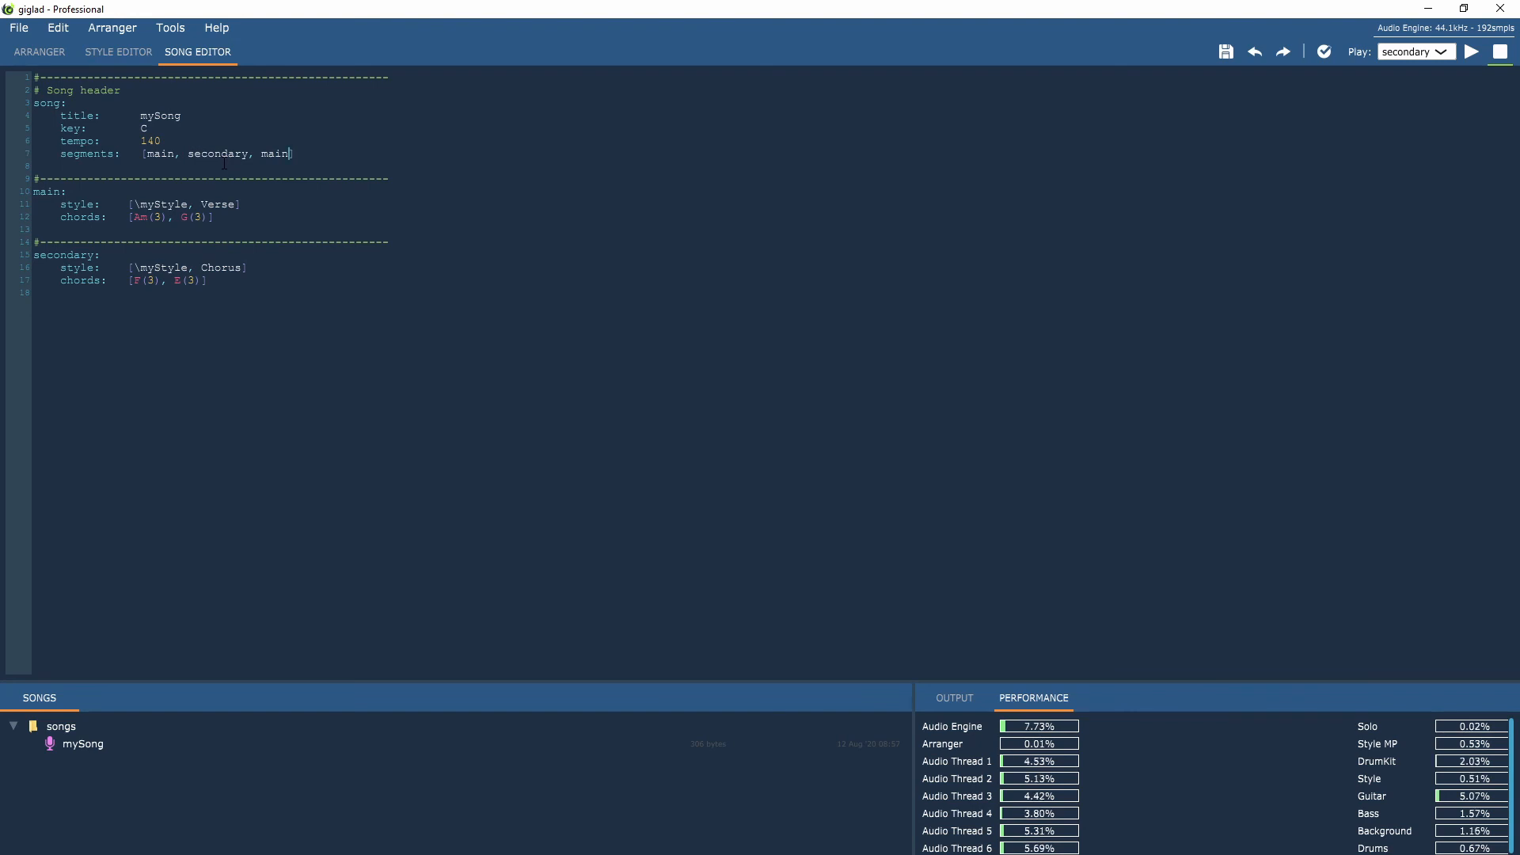
{"action": "type", "text": ", secondary"}
{"action": "left_click", "coordinate": [1438, 52]}
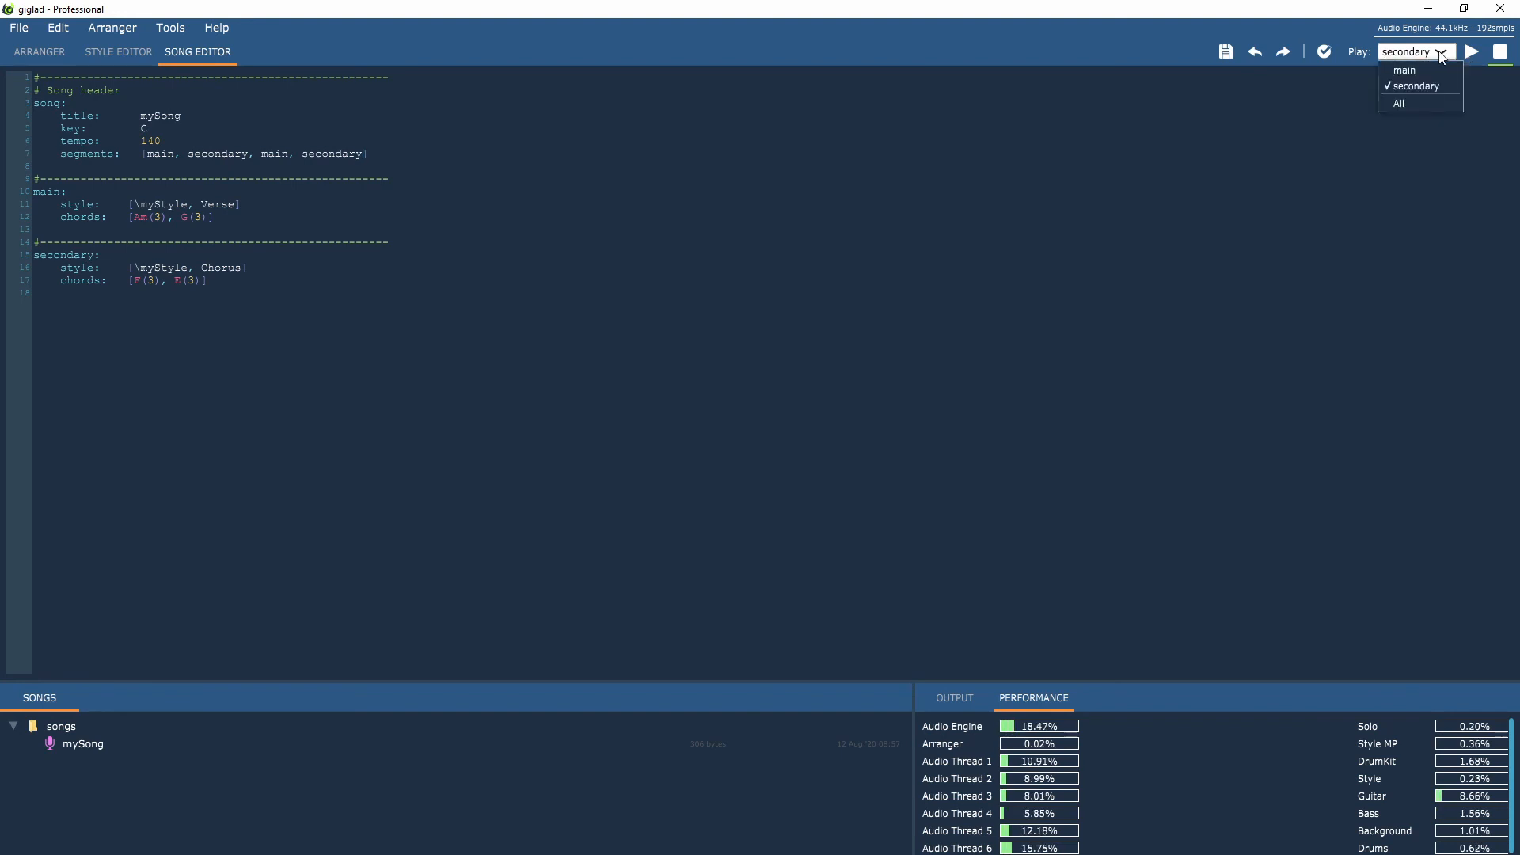
{"action": "left_click", "coordinate": [1430, 104]}
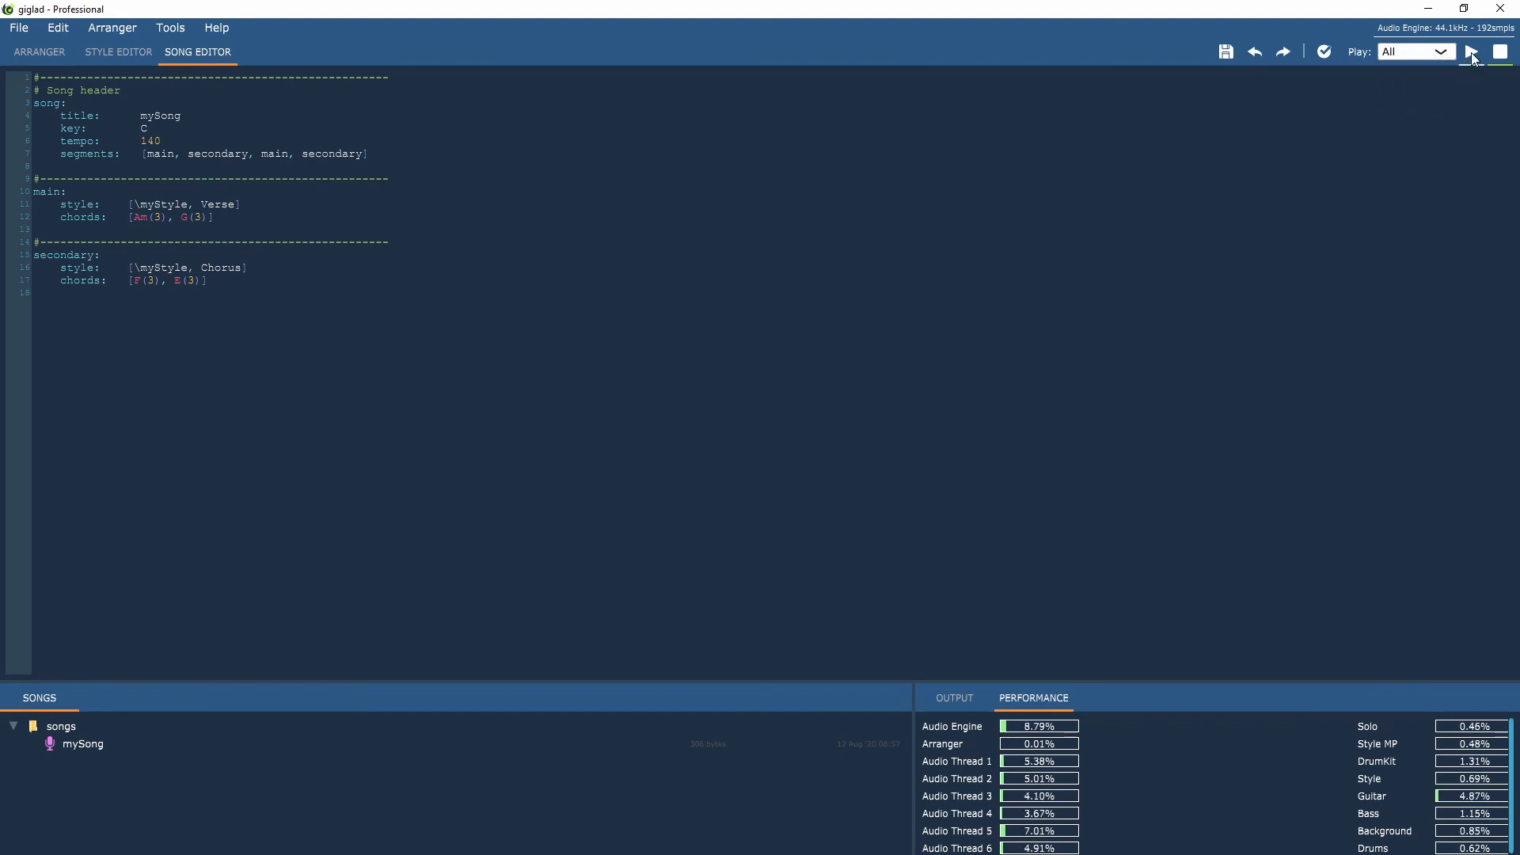
{"action": "left_click", "coordinate": [1471, 52]}
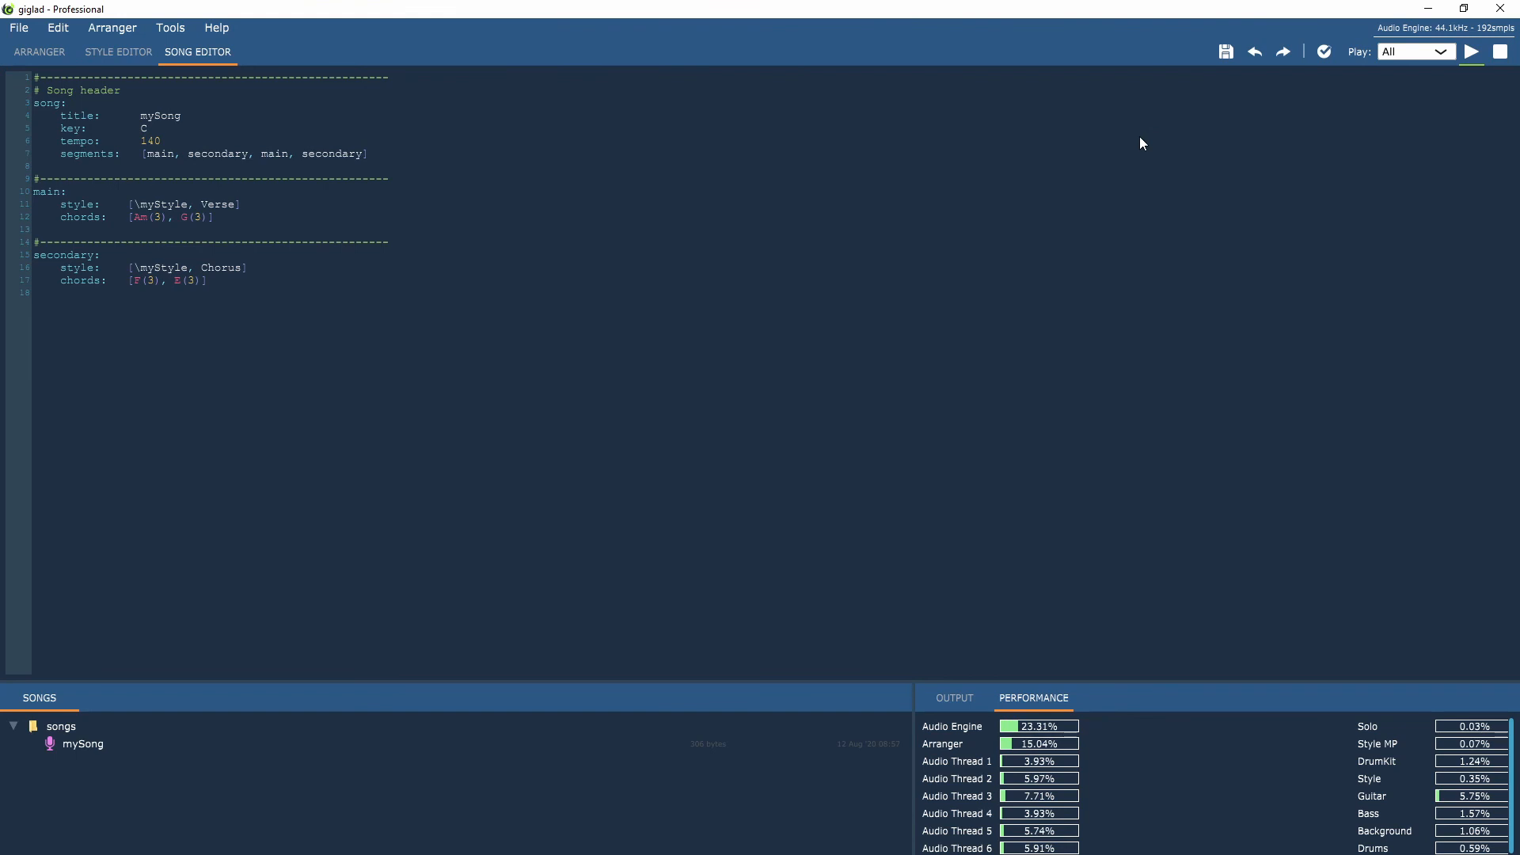